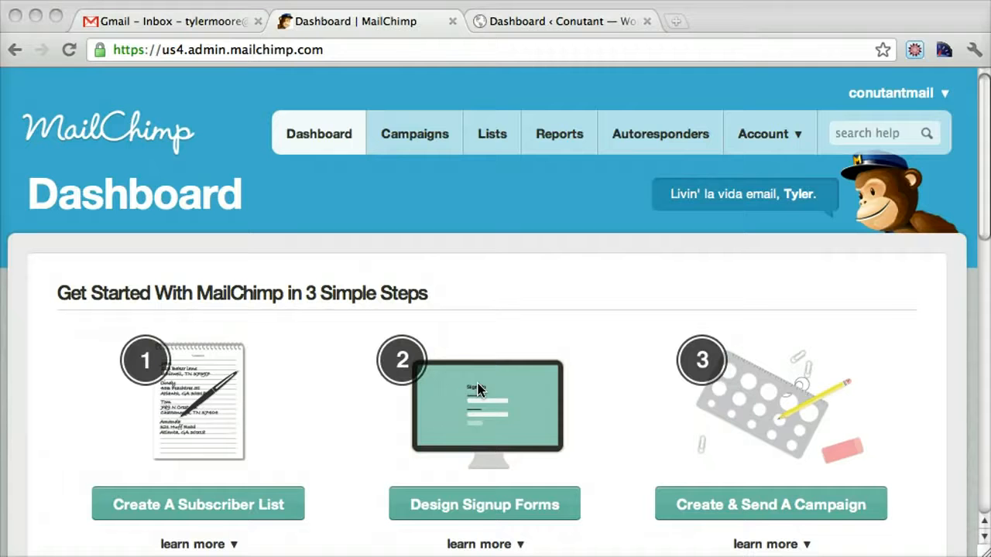
click(332, 261)
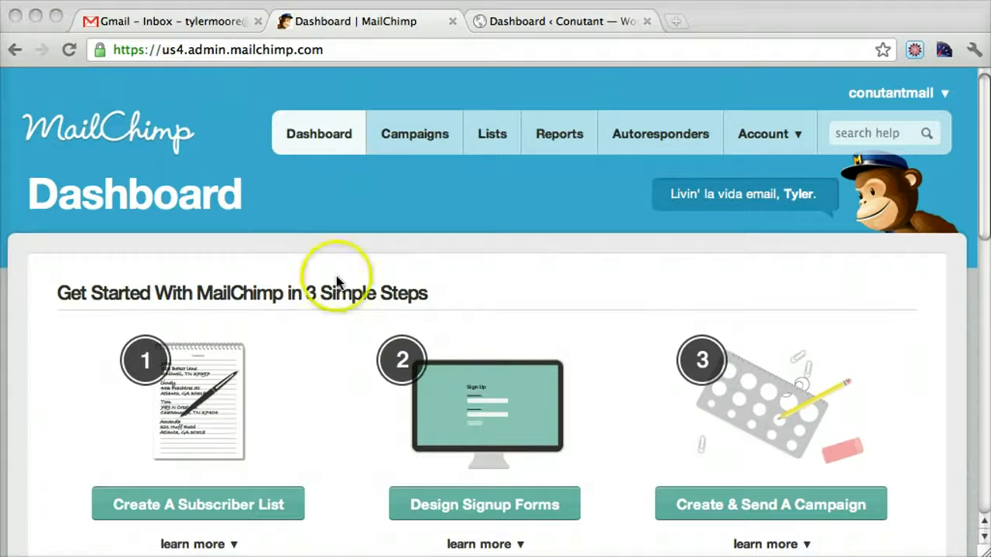
scroll(336, 259, down, 2)
scroll(336, 259, up, 2)
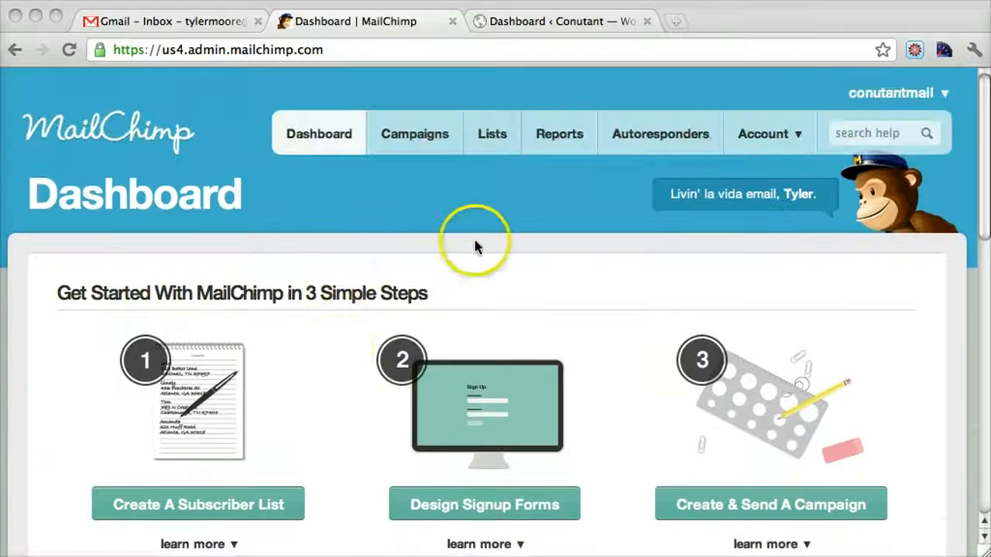
Step: Open the subscriber lists and bring up the setup form for a new list
click(490, 137)
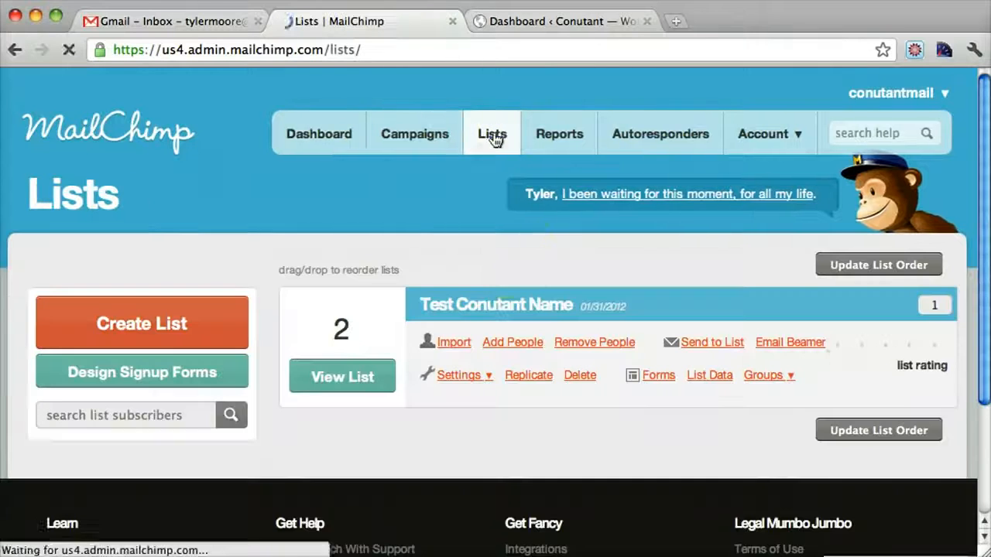
click(504, 258)
scroll(503, 257, down, 2)
scroll(504, 268, up, 2)
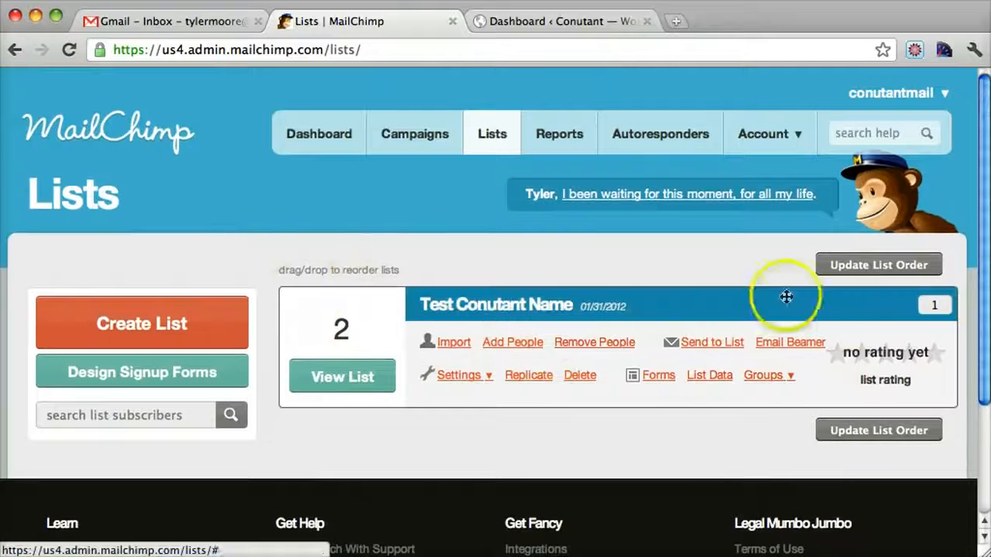
click(178, 325)
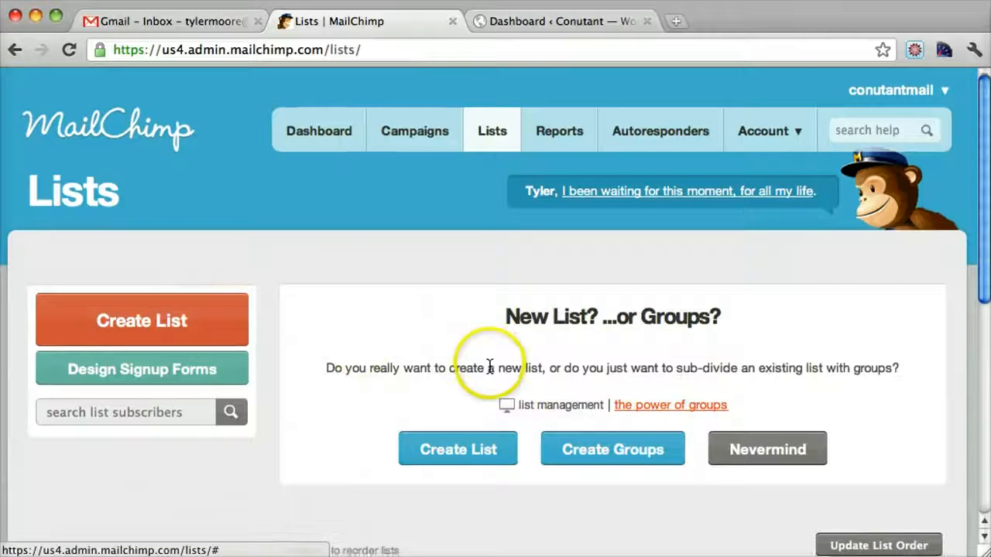
scroll(487, 364, down, 5)
click(459, 263)
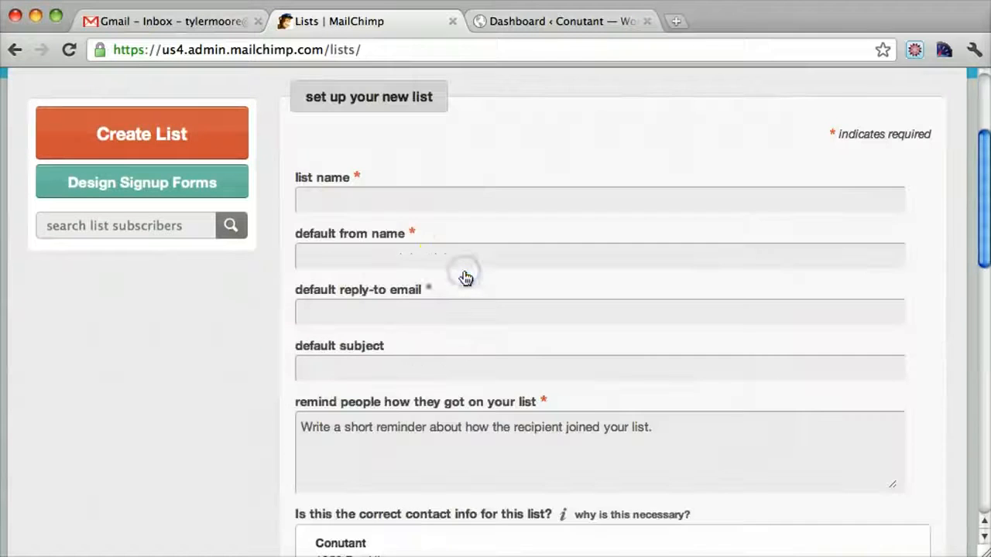
Step: Examine the list name, default from name and default reply-to email fields of the new list form
click(377, 204)
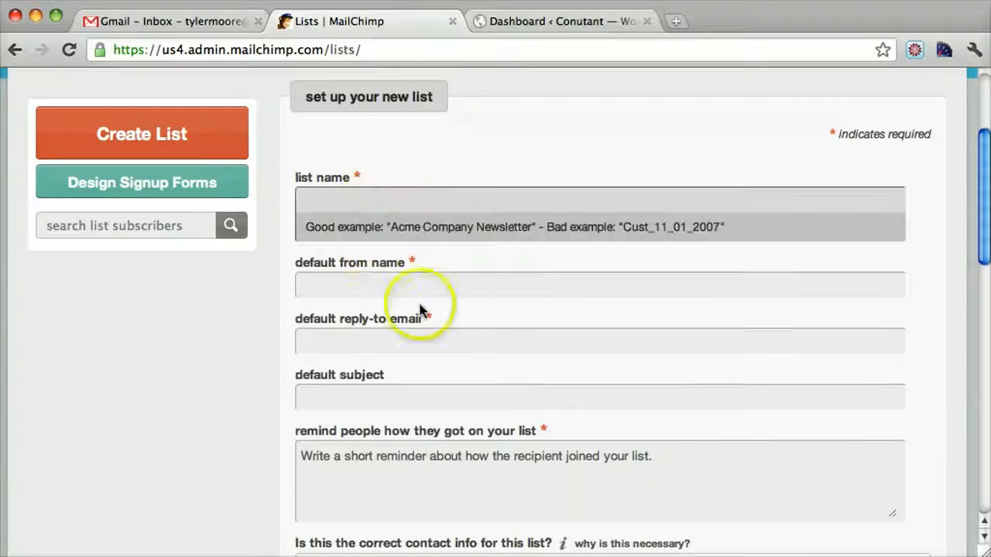
scroll(452, 333, down, 2)
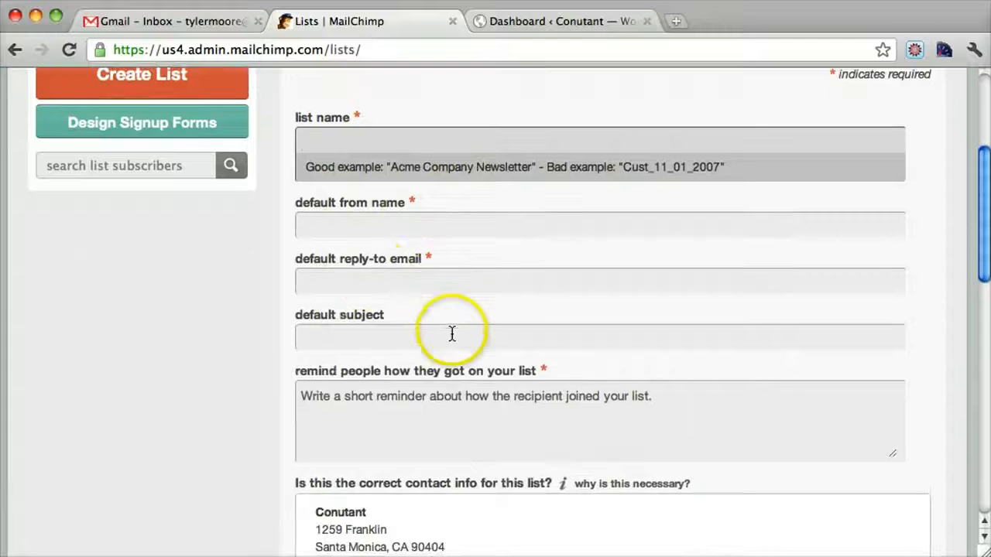
click(377, 276)
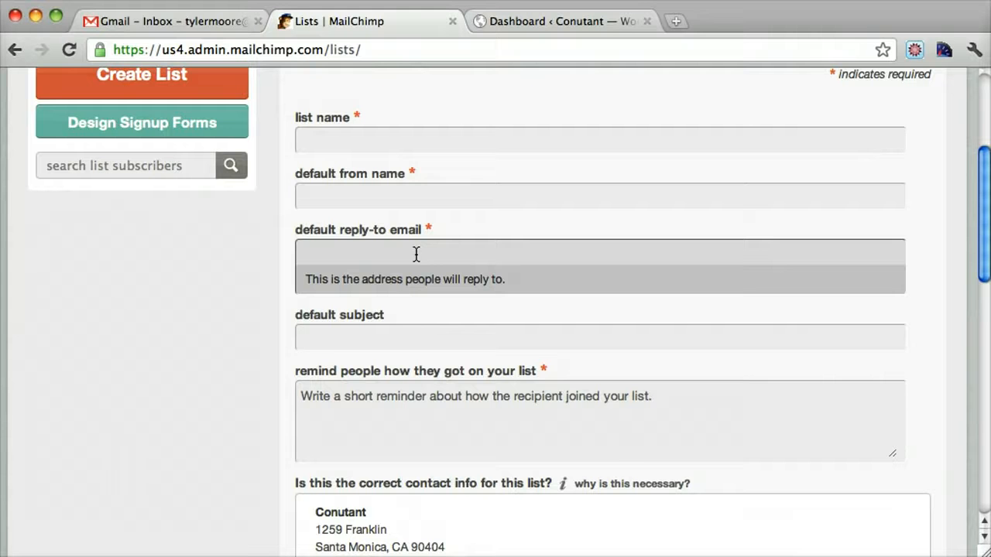
click(456, 198)
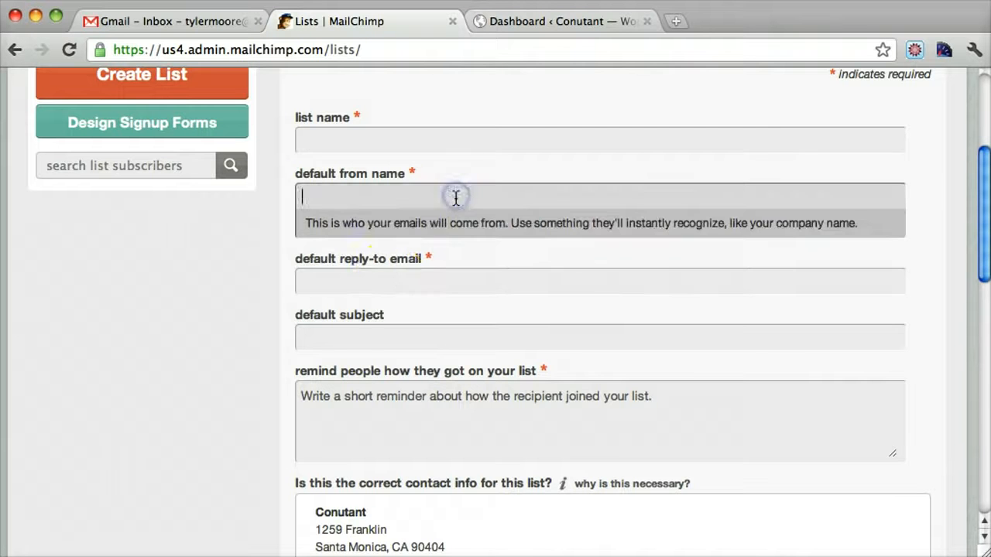
click(376, 283)
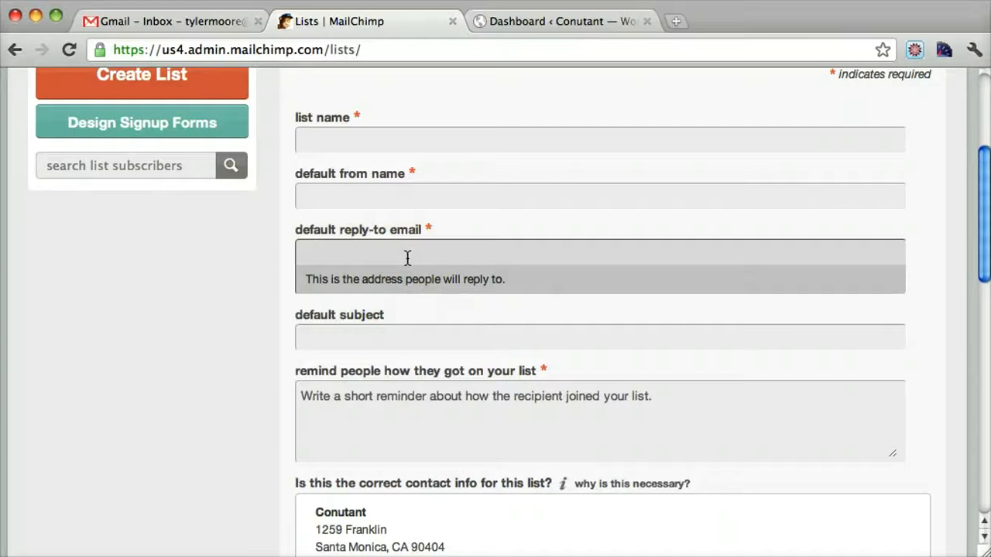
scroll(407, 258, down, 3)
scroll(408, 258, up, 7)
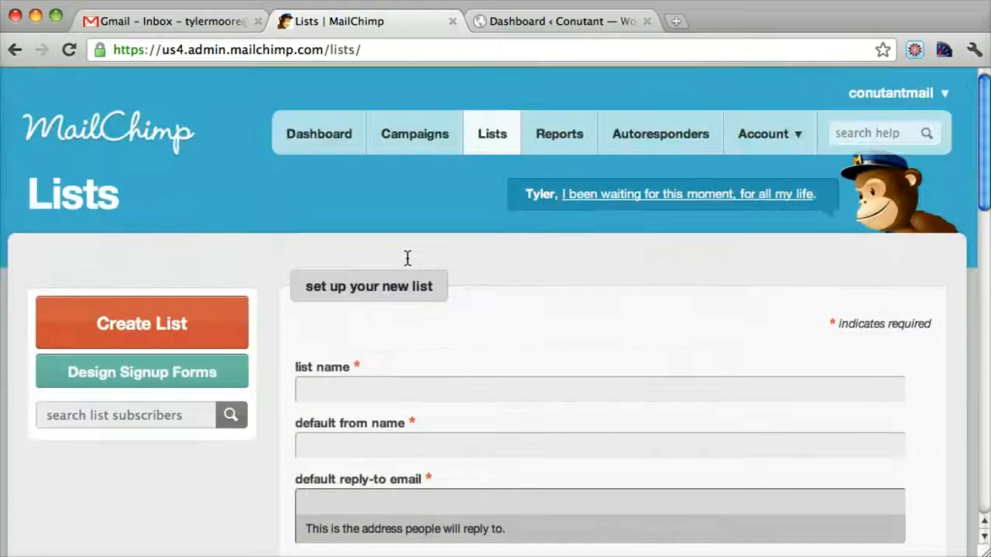
click(254, 326)
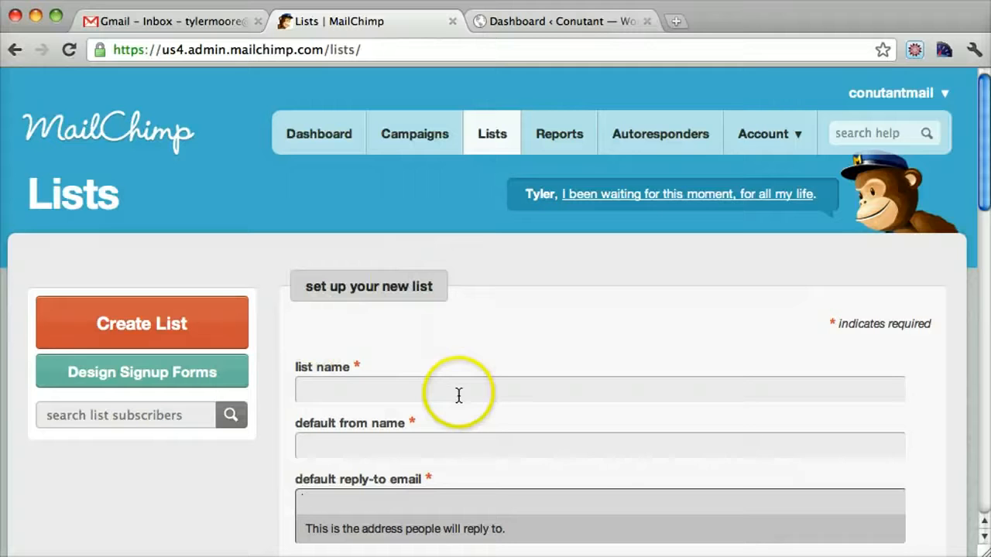
Step: Create a regular ol' campaign for the Test Conutant Name list and continue to the campaign setup
click(404, 142)
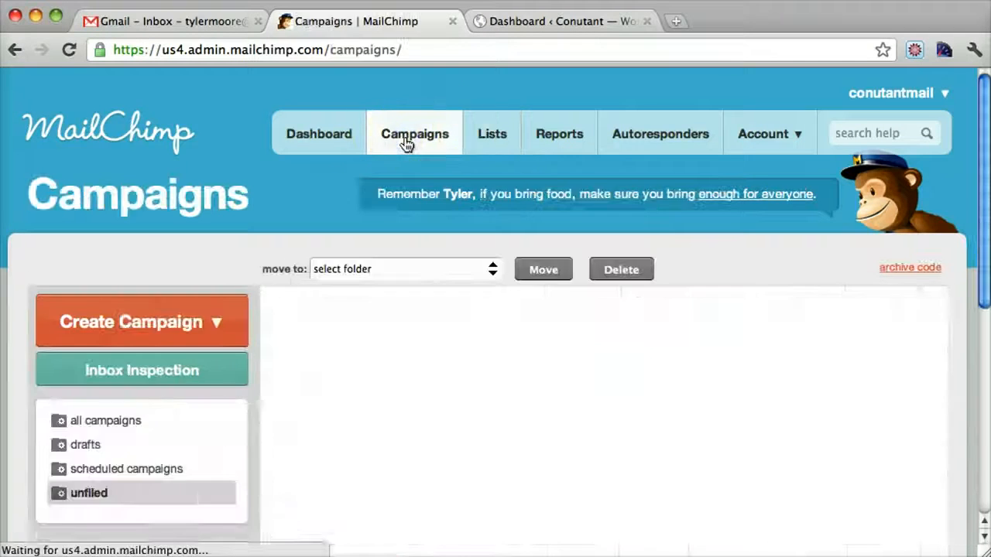
click(207, 323)
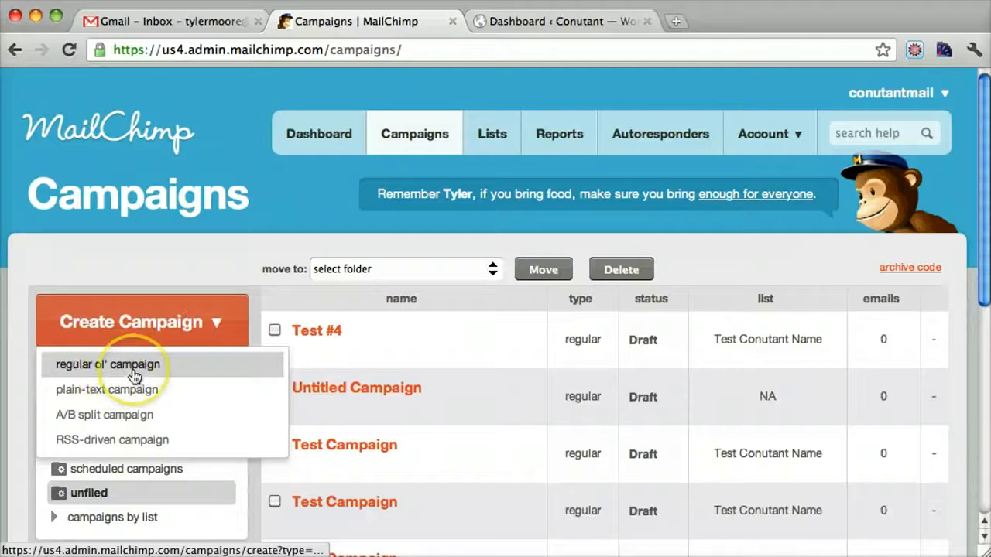
click(133, 365)
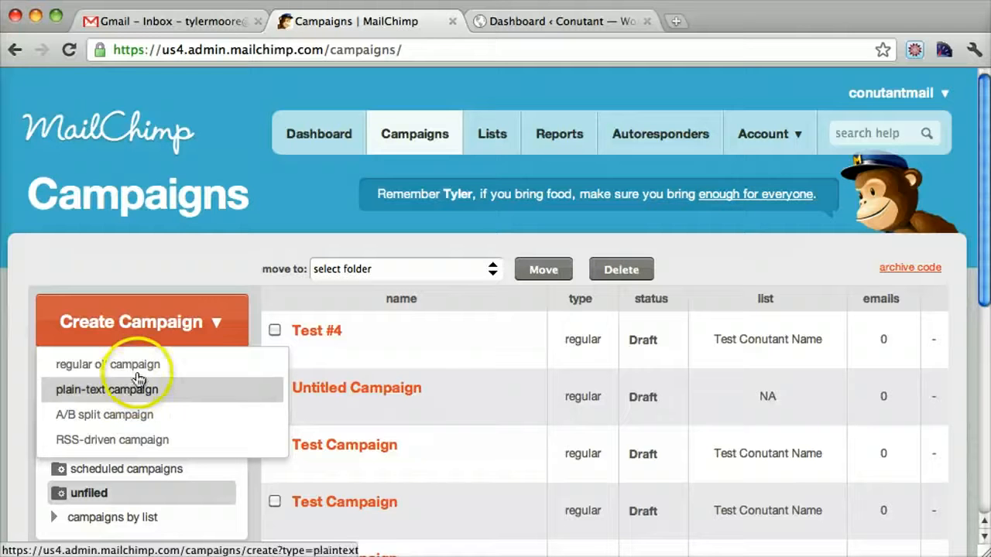
click(140, 374)
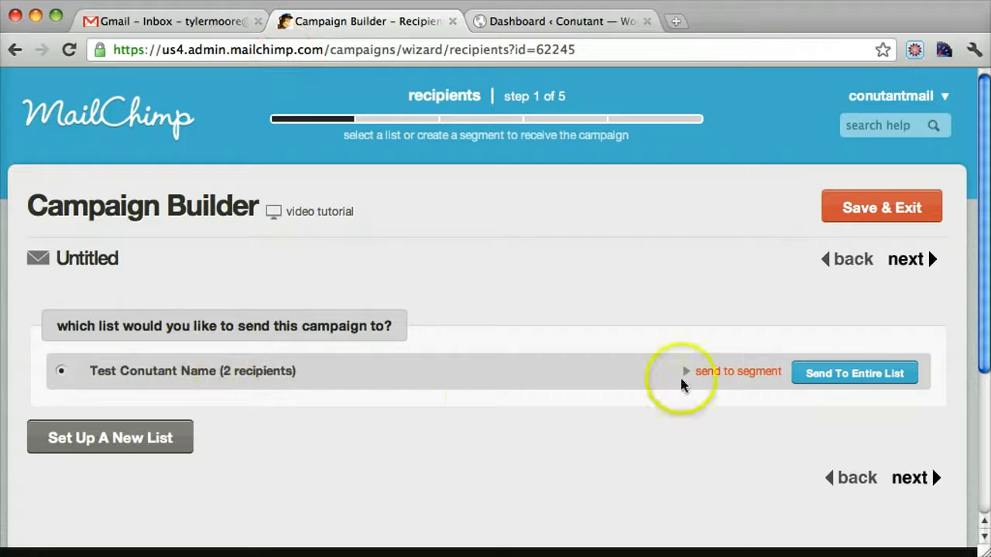
click(918, 481)
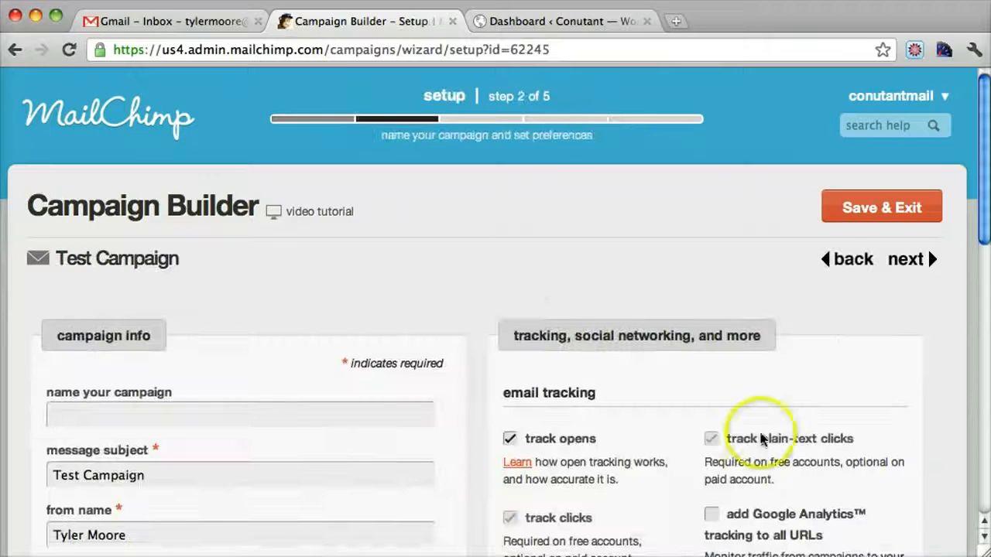
Step: Check the campaign's sender name and reply-to email, and name the campaign "Test #5"
scroll(544, 267, down, 4)
scroll(544, 267, down, 2)
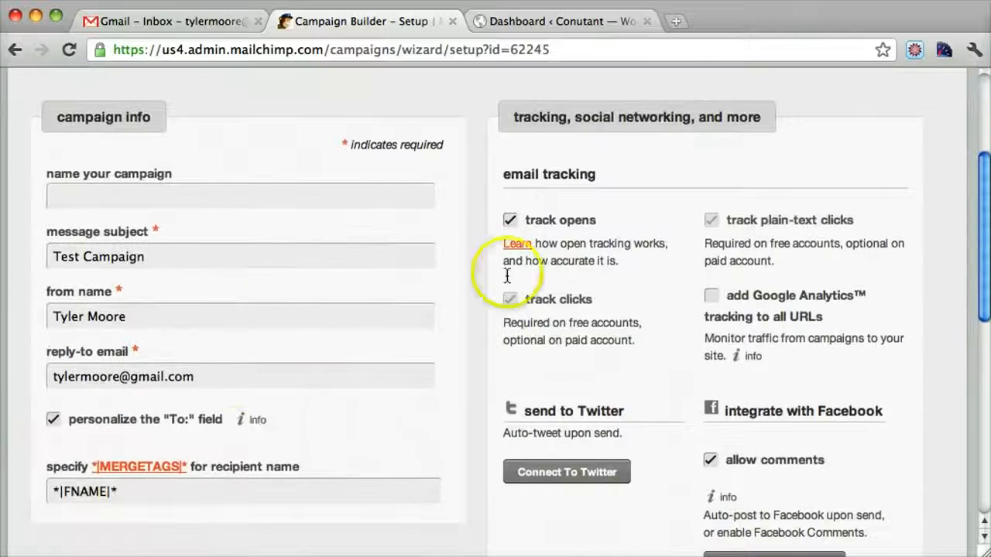
drag(210, 382, 8, 370)
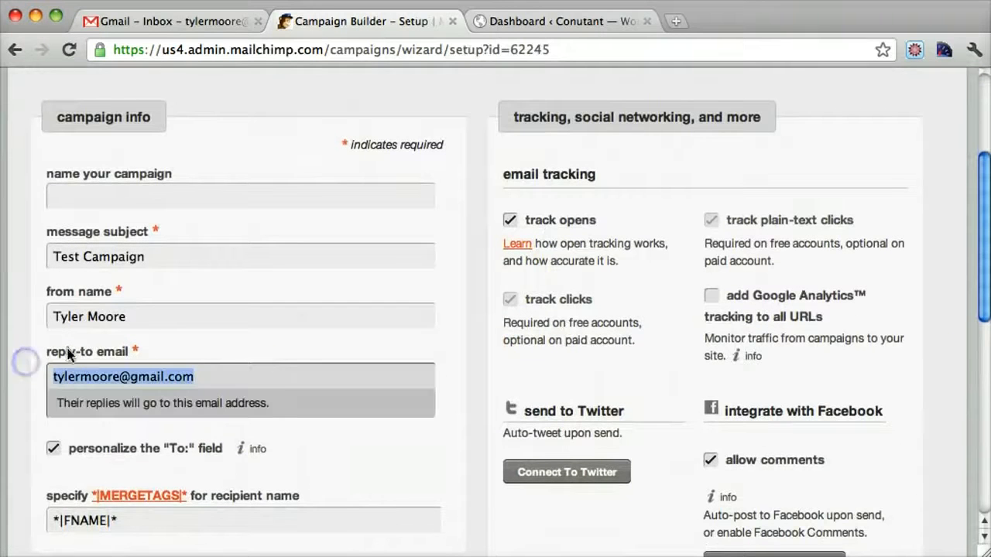
drag(156, 318, 49, 320)
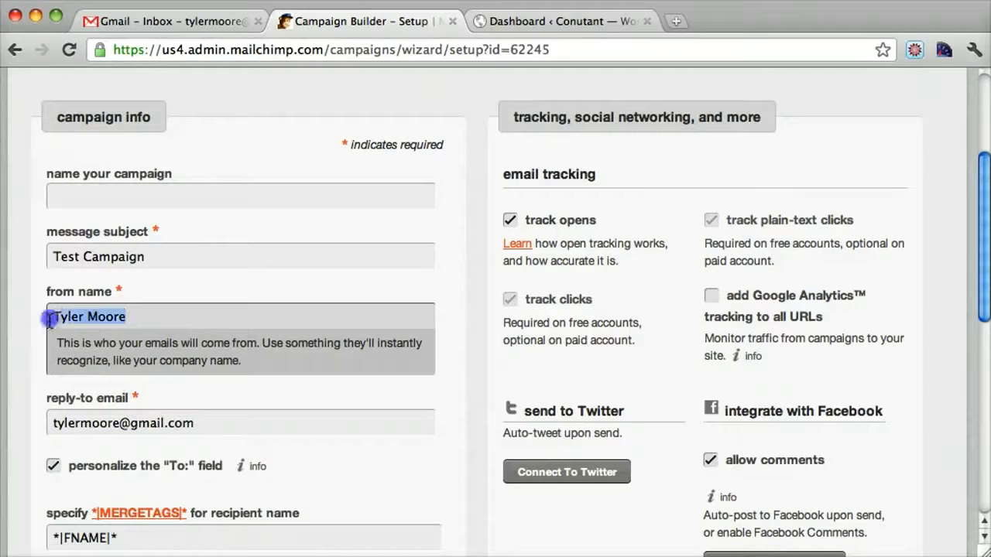
drag(208, 420, 55, 374)
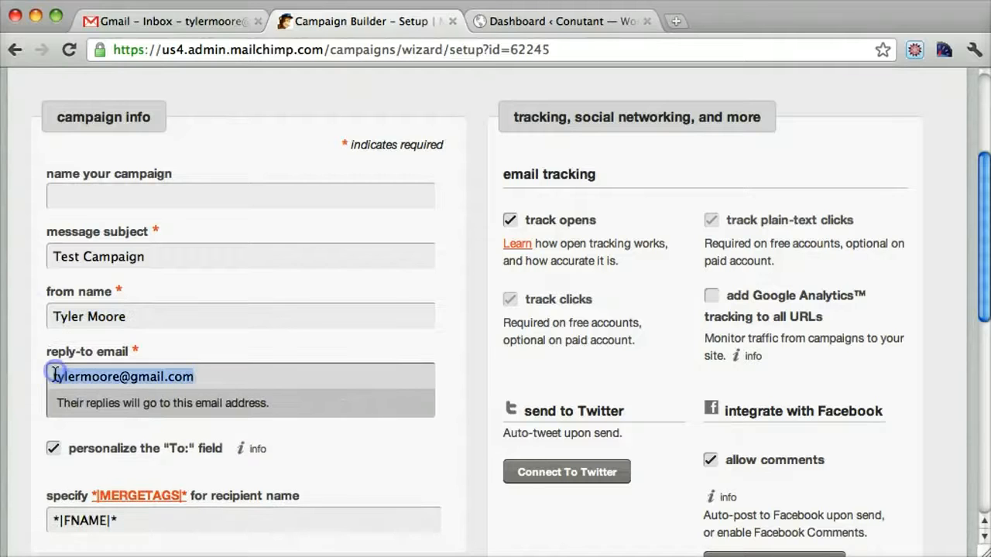
click(186, 199)
text(Test)
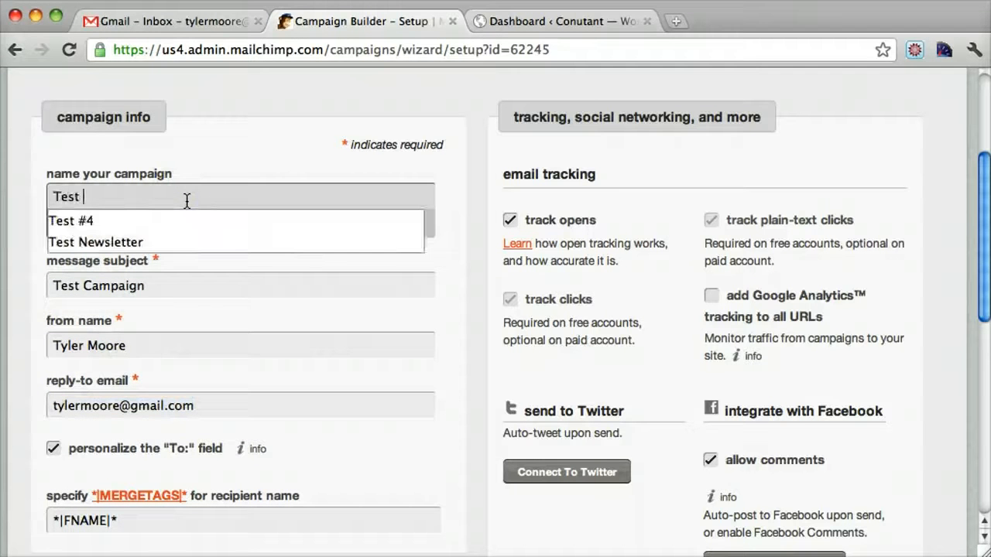
text( #5)
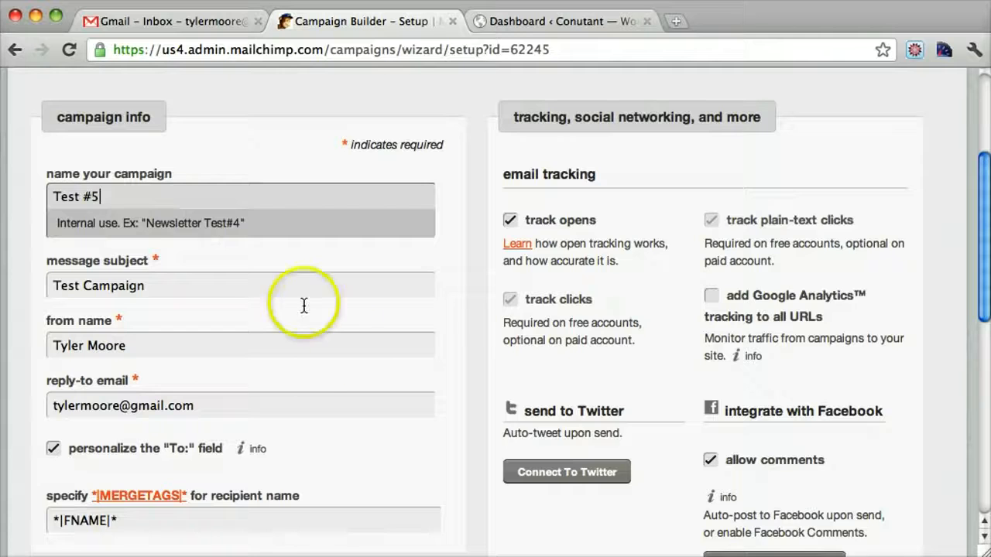
Step: Check the merge tag for the recipient name and continue to the email creation stage
scroll(347, 348, down, 5)
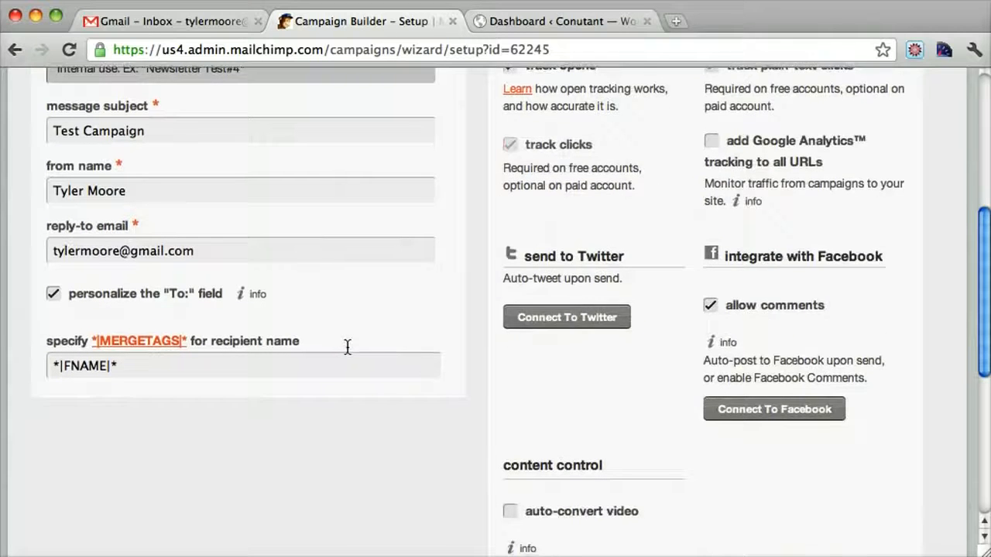
scroll(347, 347, down, 2)
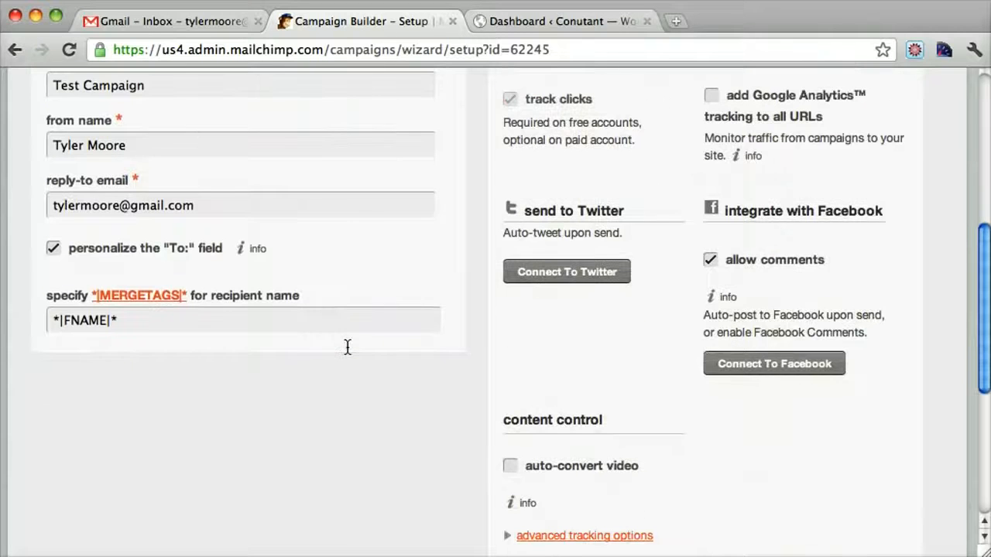
click(142, 323)
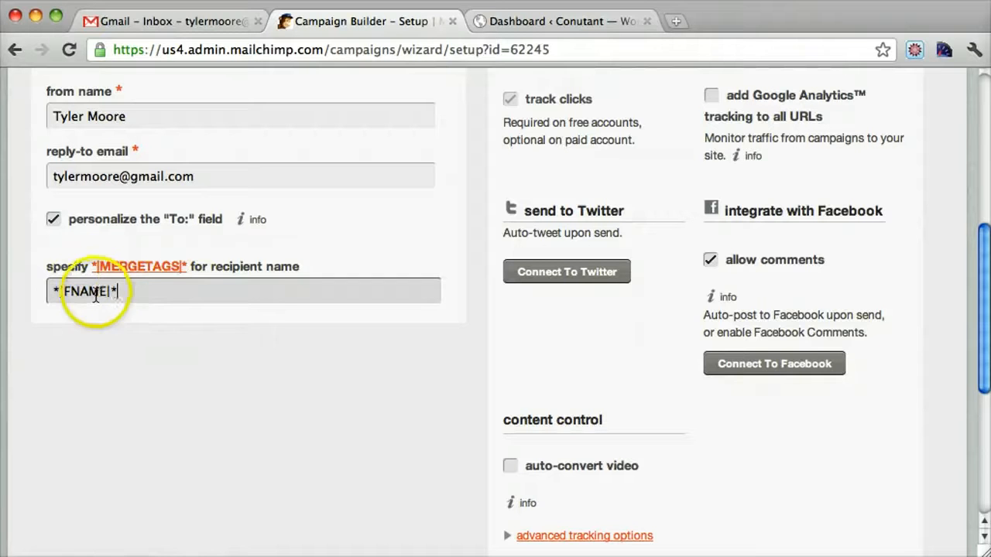
click(73, 288)
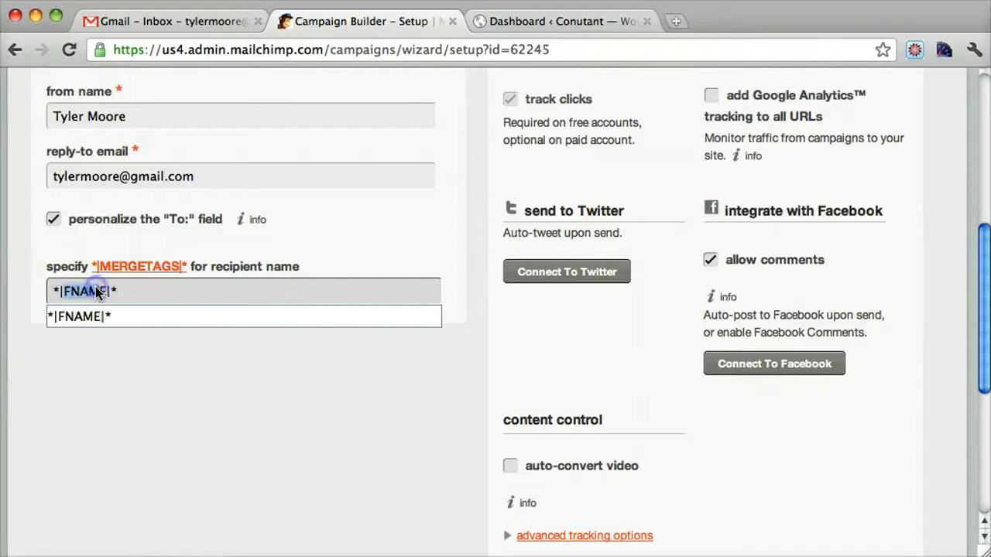
scroll(693, 364, up, 10)
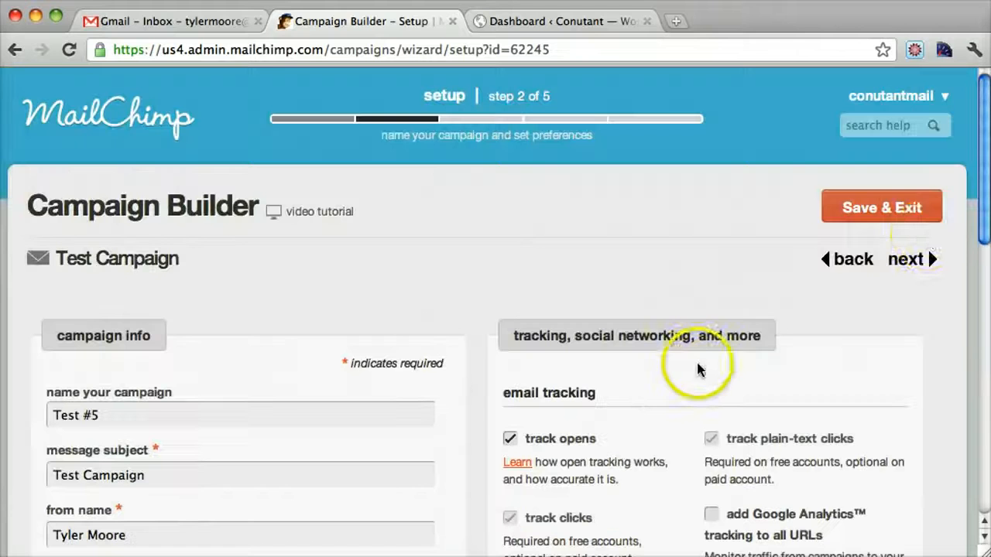
click(911, 260)
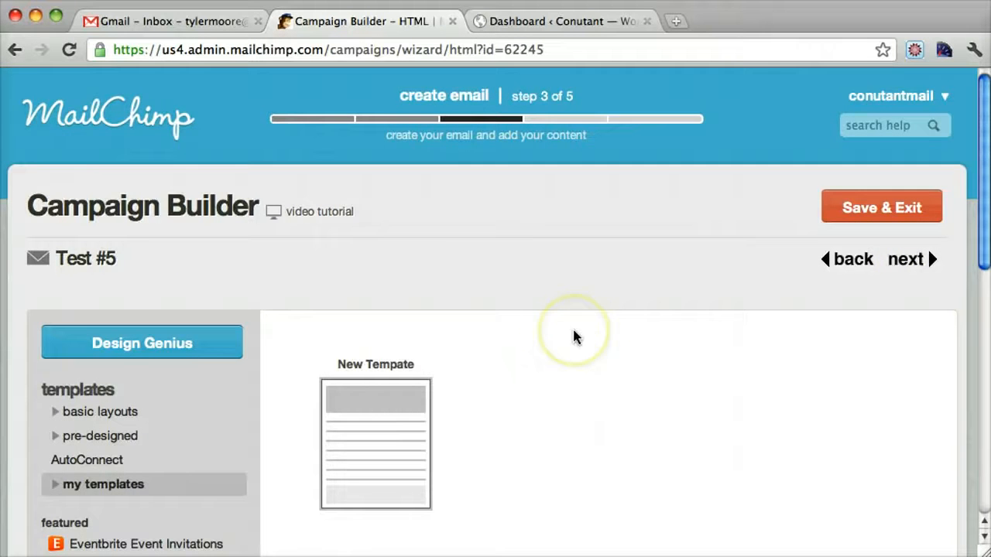
Step: Start an import to my templates and name the template "Blue Land One"
scroll(430, 236, down, 5)
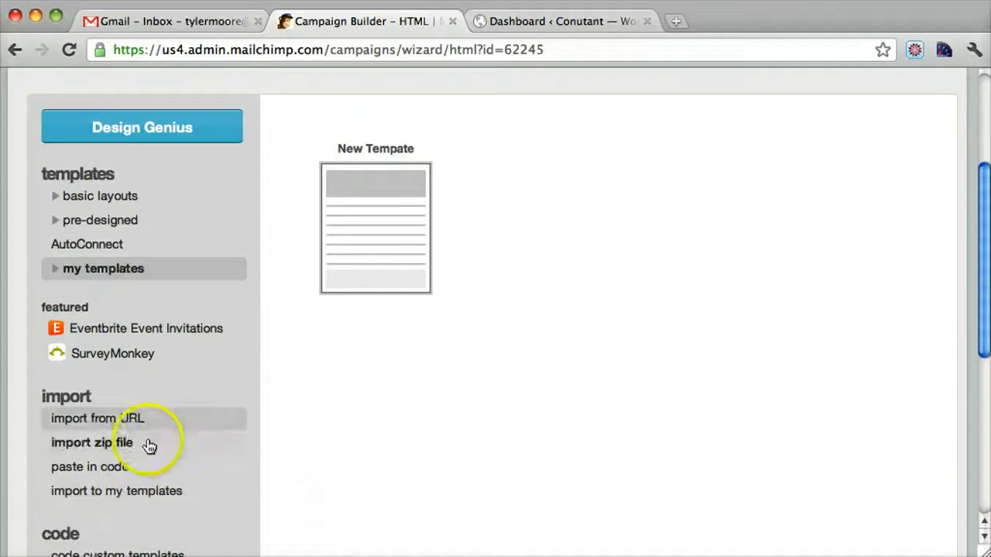
scroll(214, 464, down, 1)
scroll(212, 463, down, 3)
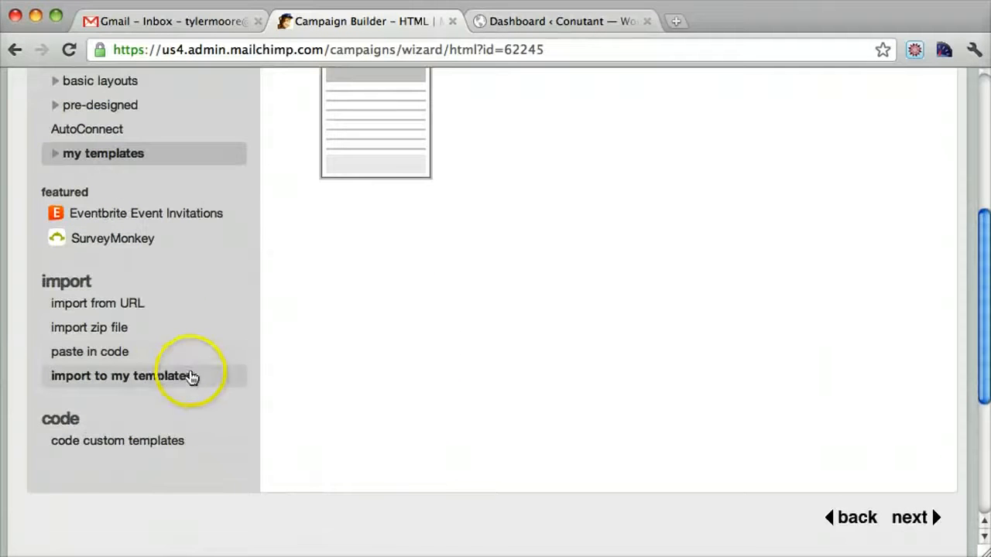
click(160, 384)
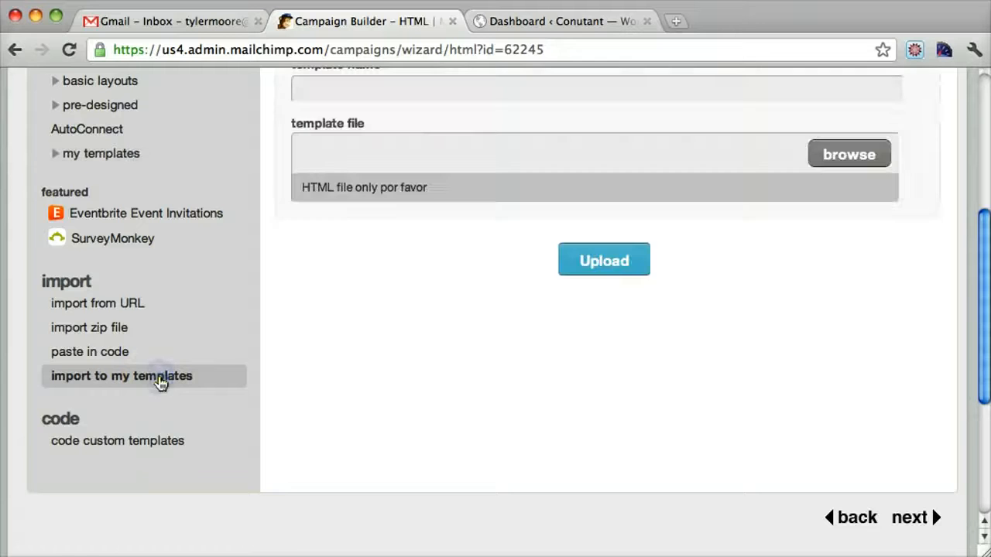
scroll(429, 350, up, 6)
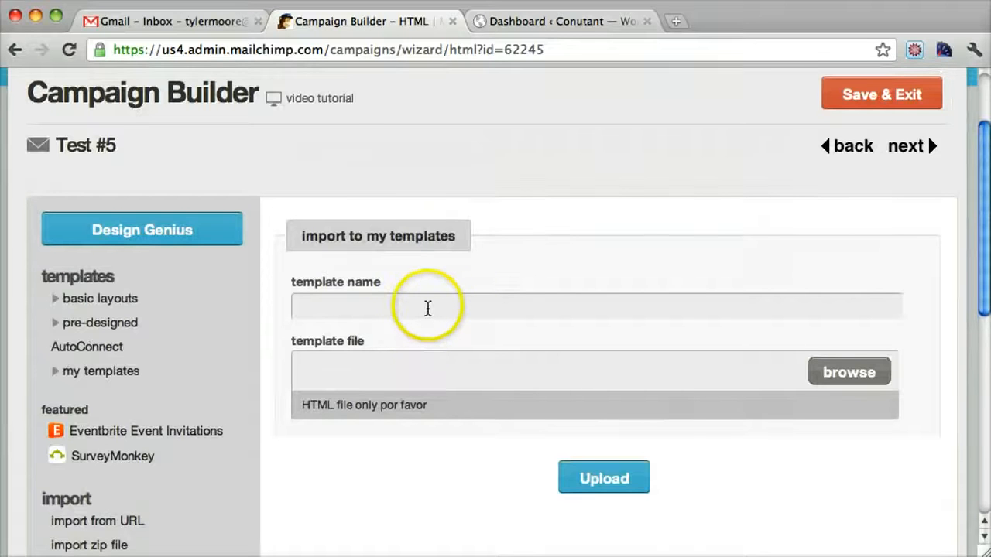
click(427, 308)
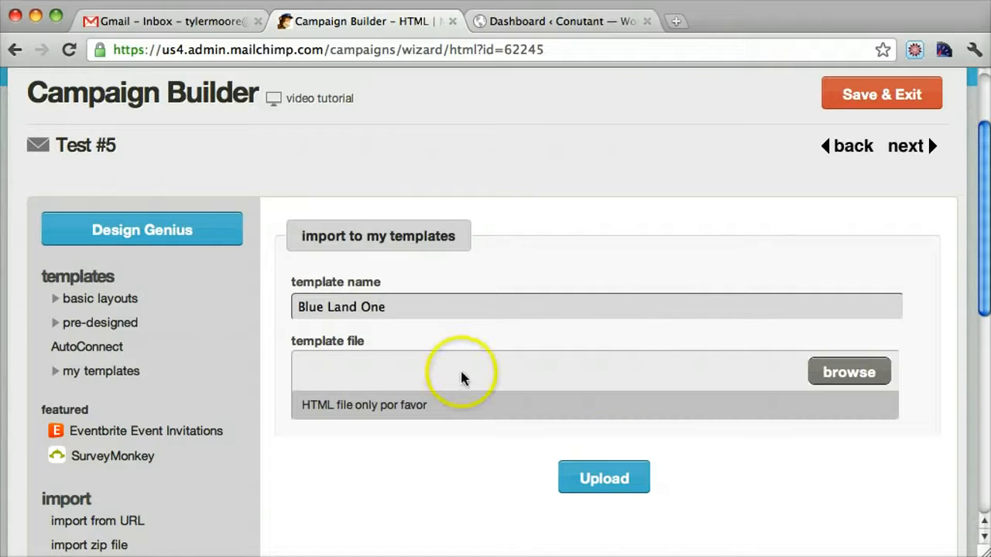
Step: Upload 1.html from the desktop's fresh-newsletter/Newsletter/Blue - Light Gray Background folder as the template file
click(833, 373)
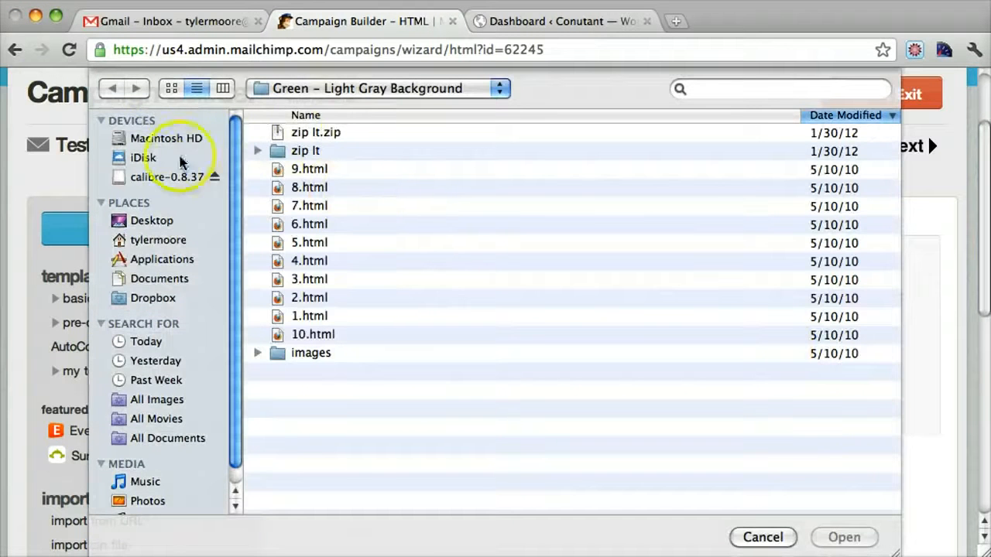
click(161, 223)
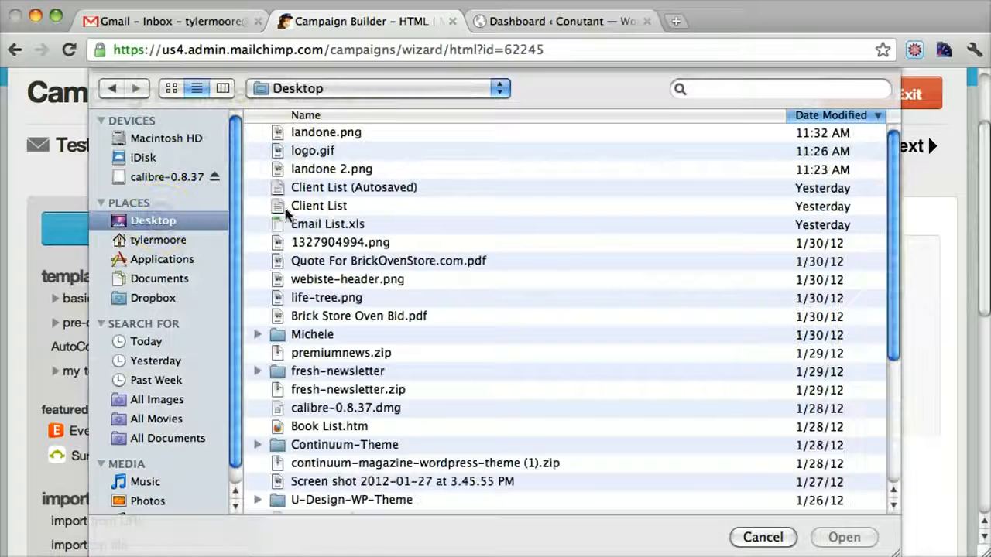
click(331, 375)
double_click(331, 374)
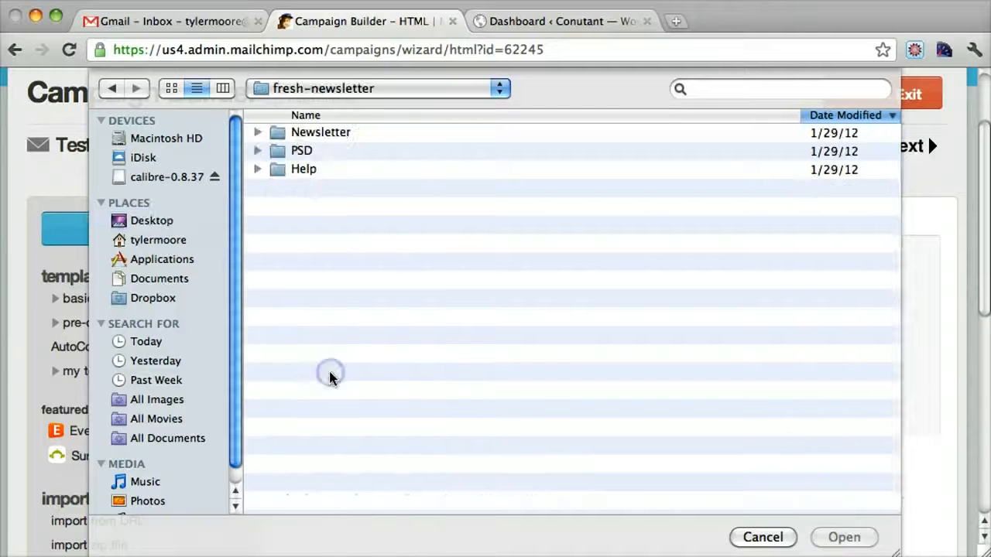
double_click(308, 135)
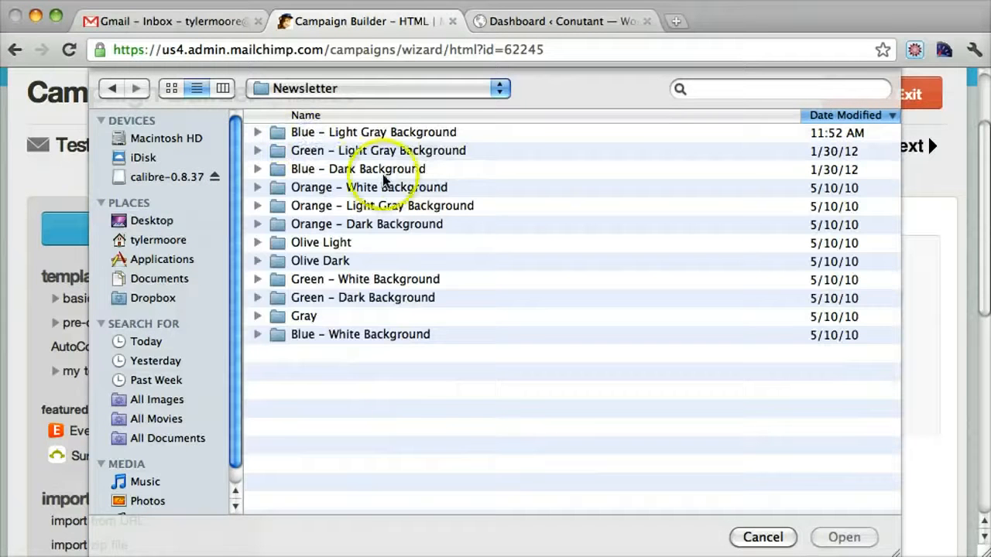
click(402, 137)
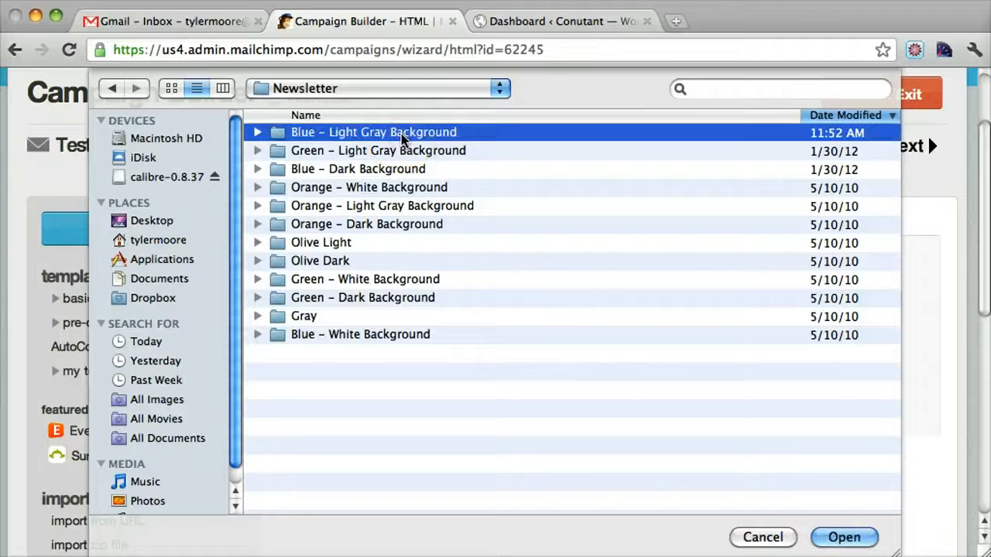
double_click(402, 137)
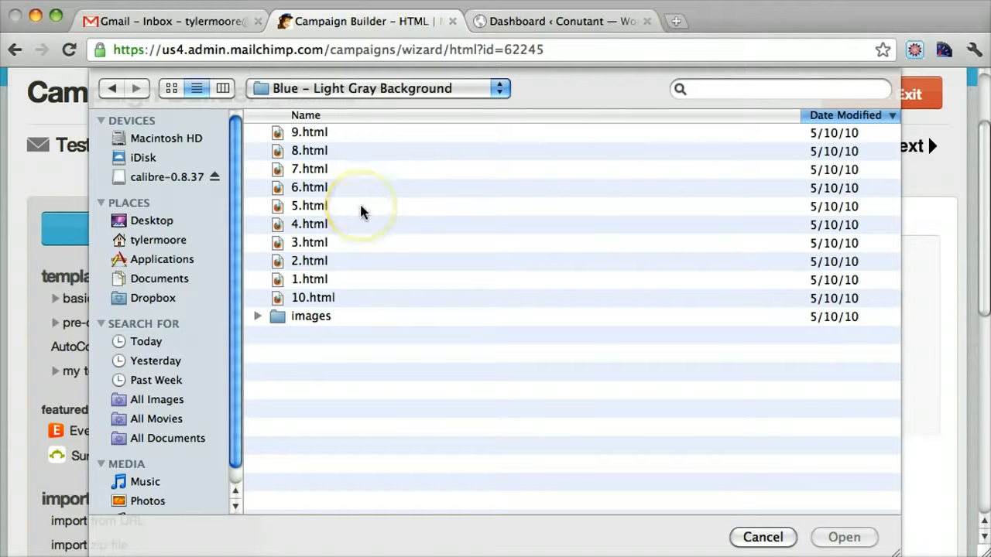
click(320, 280)
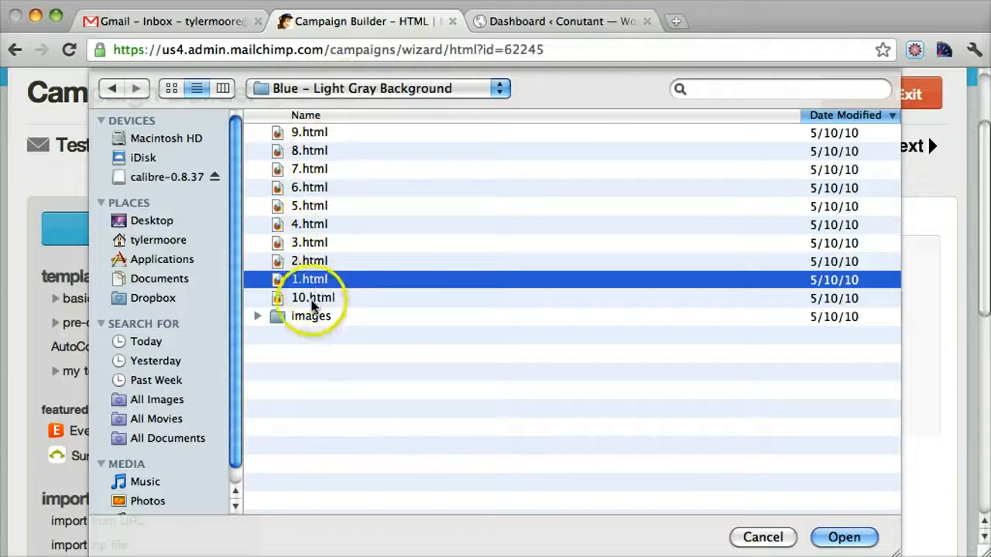
click(850, 540)
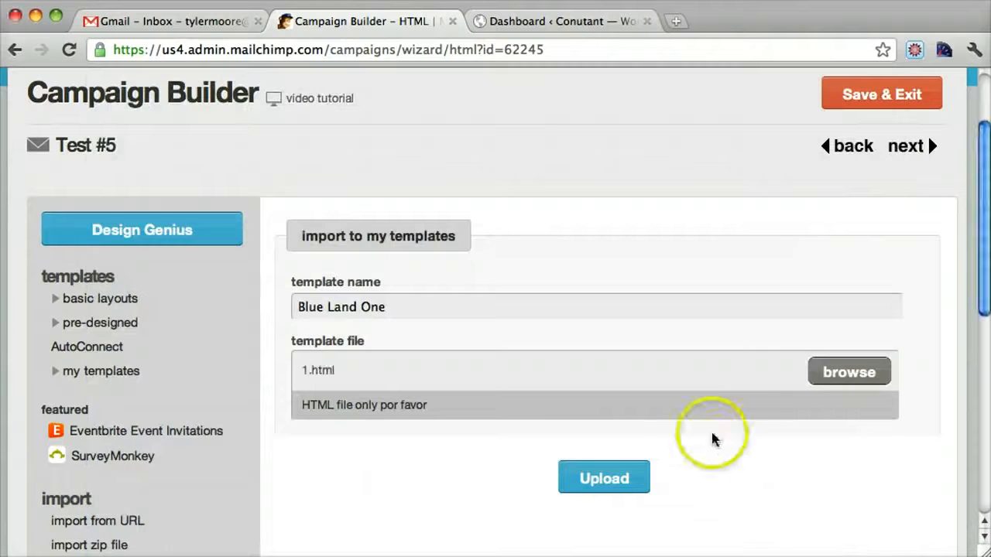
click(604, 478)
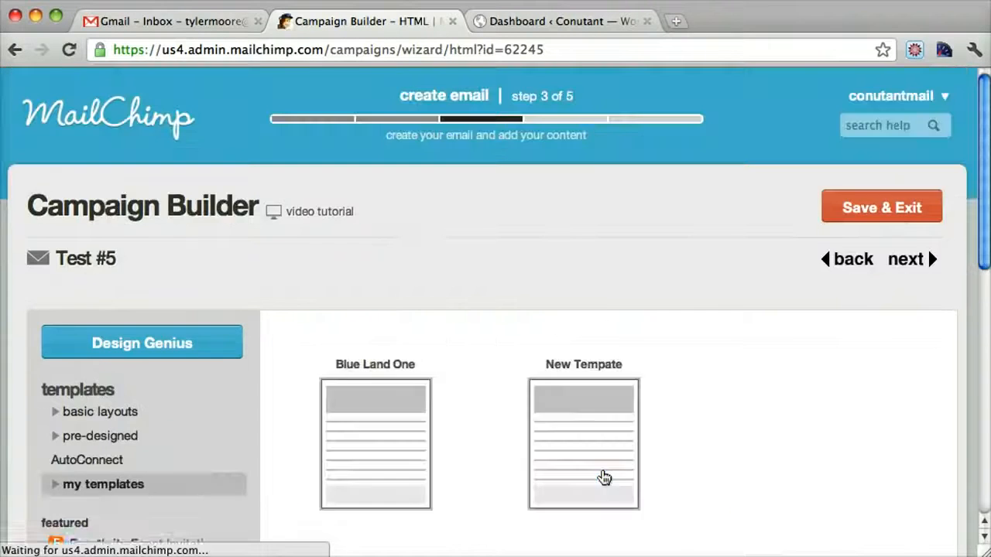
Step: Open the Blue Land One template for editing
scroll(641, 272, down, 2)
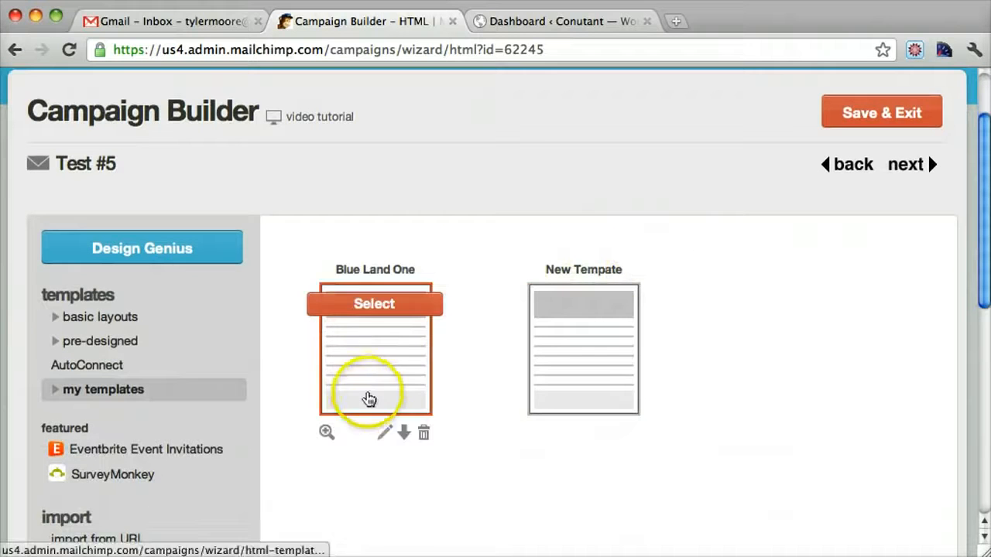
mouse_move(407, 435)
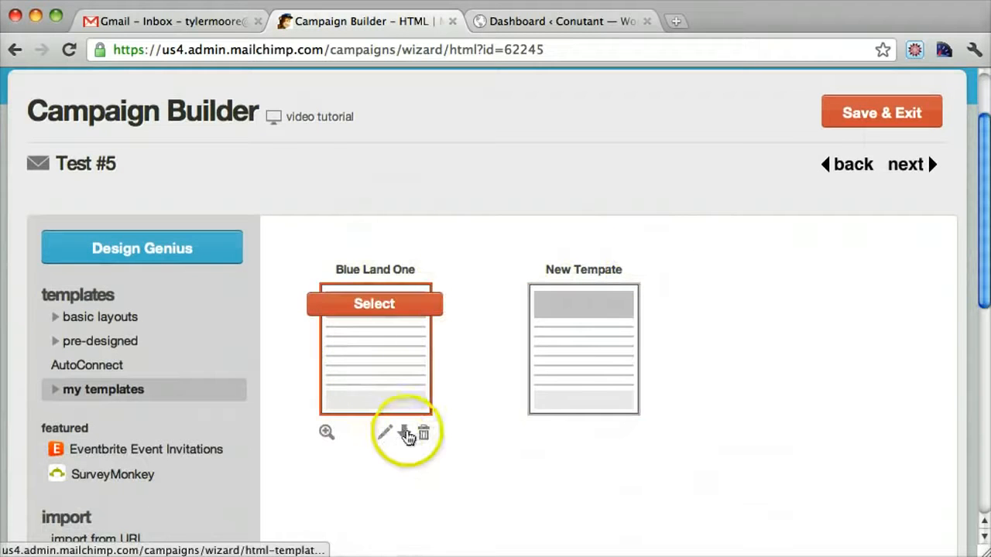
click(385, 438)
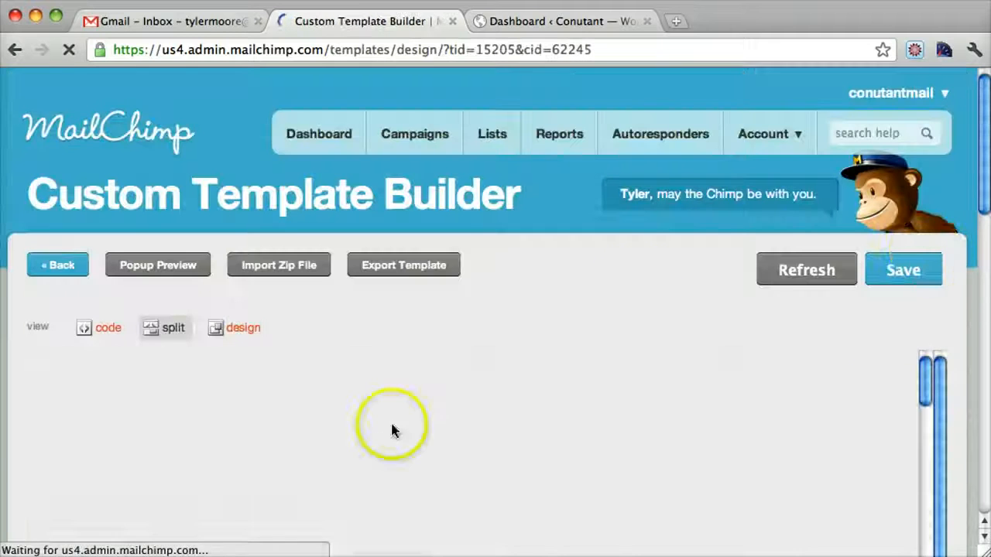
Step: Look through the template's design preview from the header down to the footer and the start of the HTML code
drag(985, 190, 803, 292)
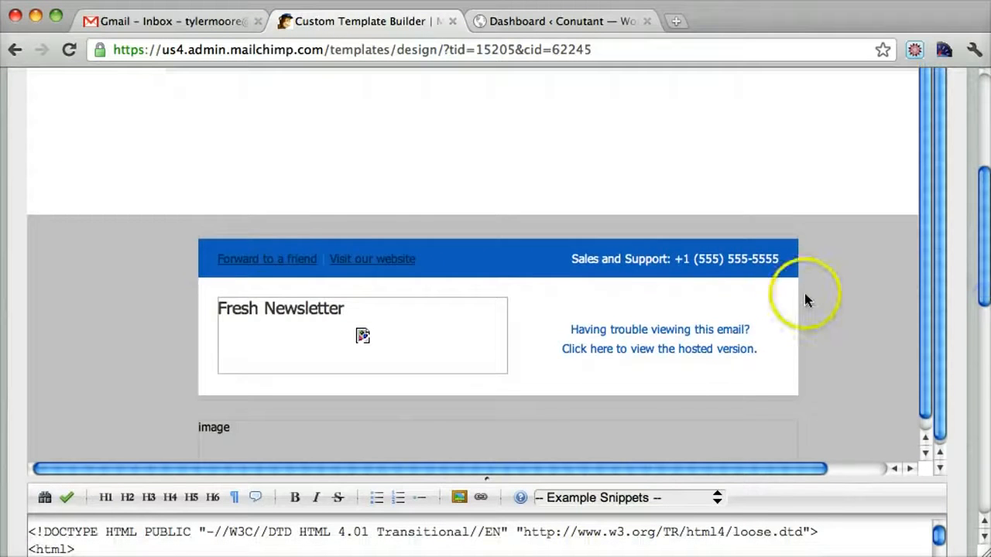
scroll(803, 290, down, 5)
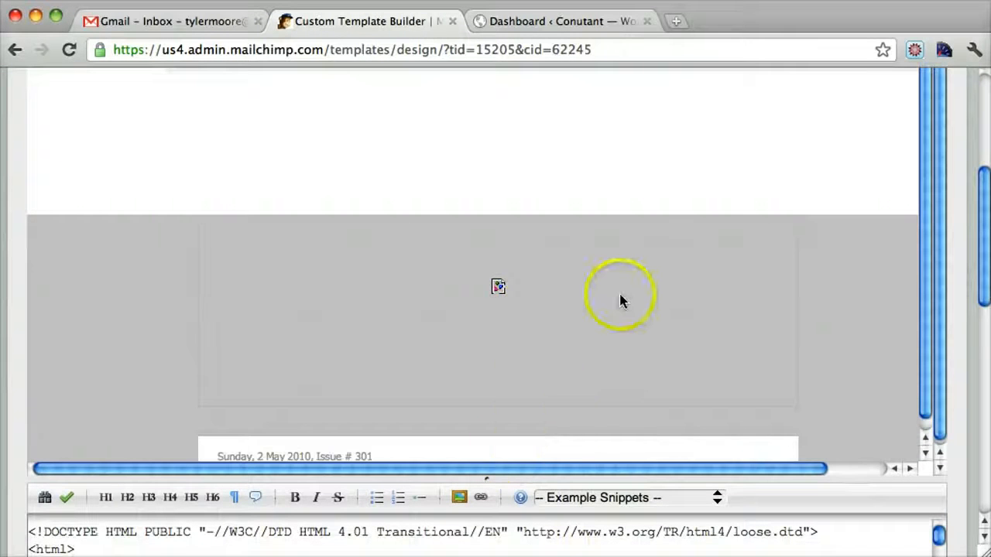
scroll(620, 300, down, 10)
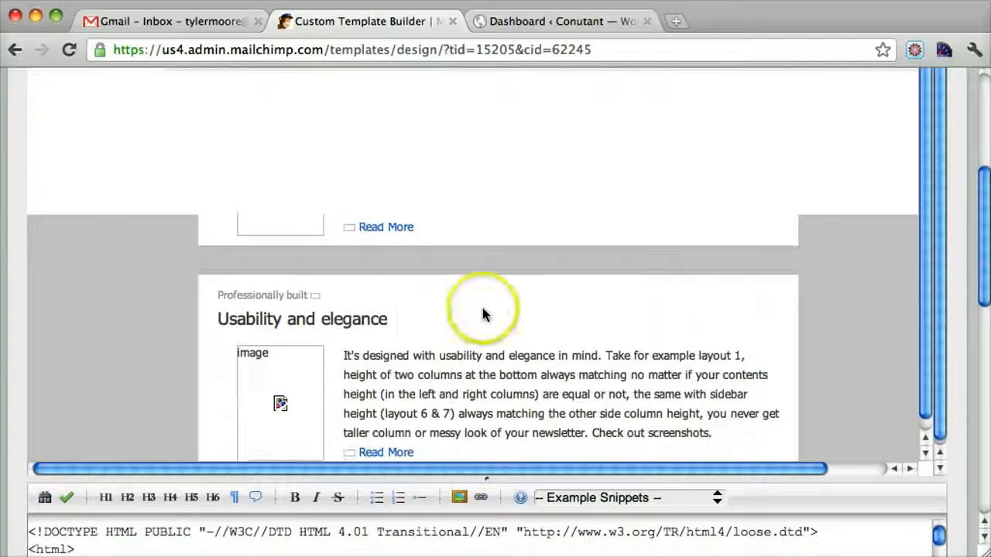
scroll(481, 310, down, 10)
scroll(482, 307, down, 4)
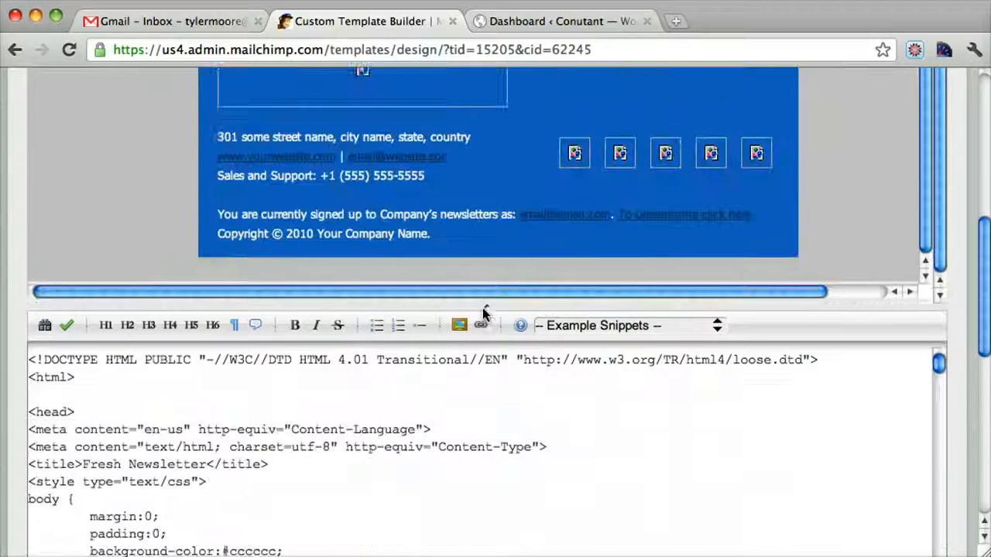
Step: Check the options for inserting an image into the template code, and cancel without inserting one
click(455, 308)
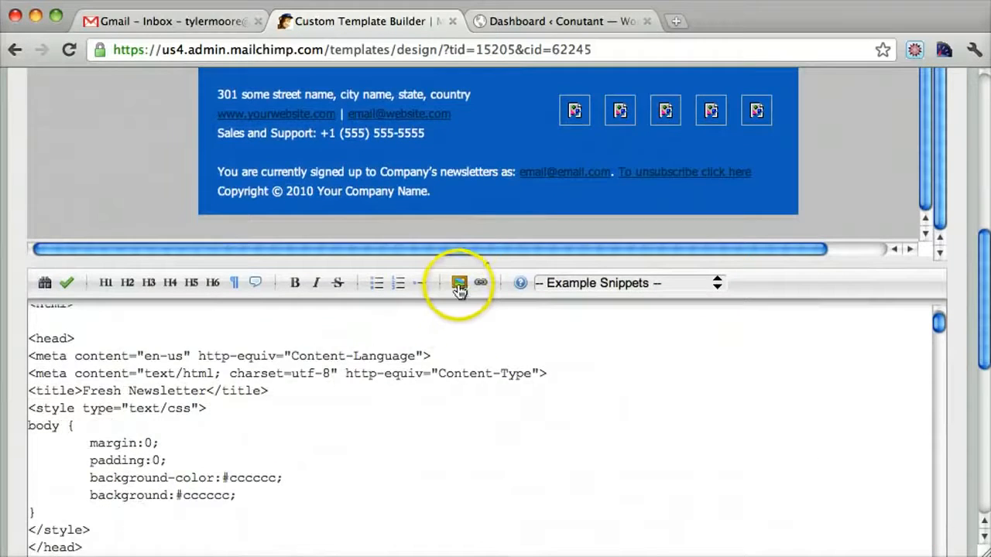
click(459, 286)
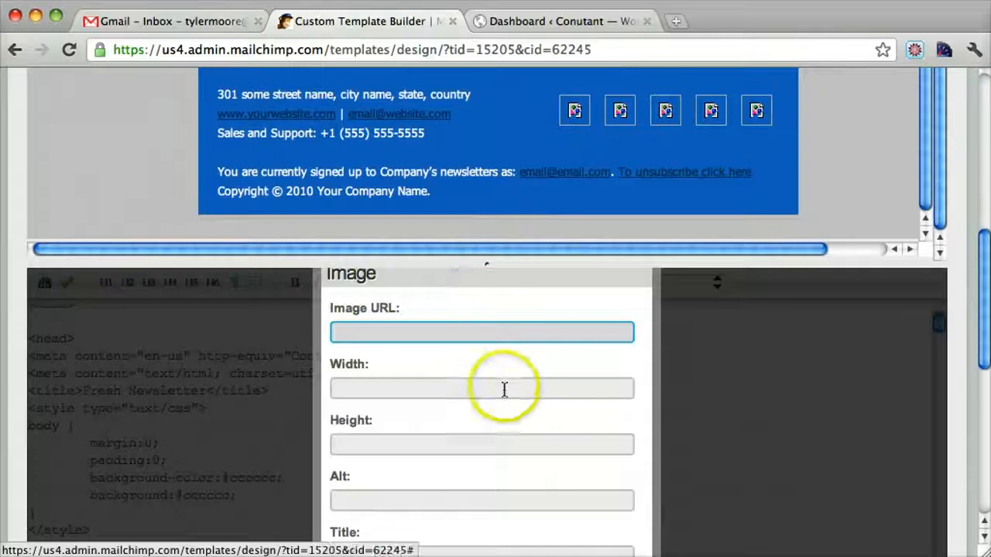
scroll(504, 390, down, 5)
scroll(509, 338, up, 1)
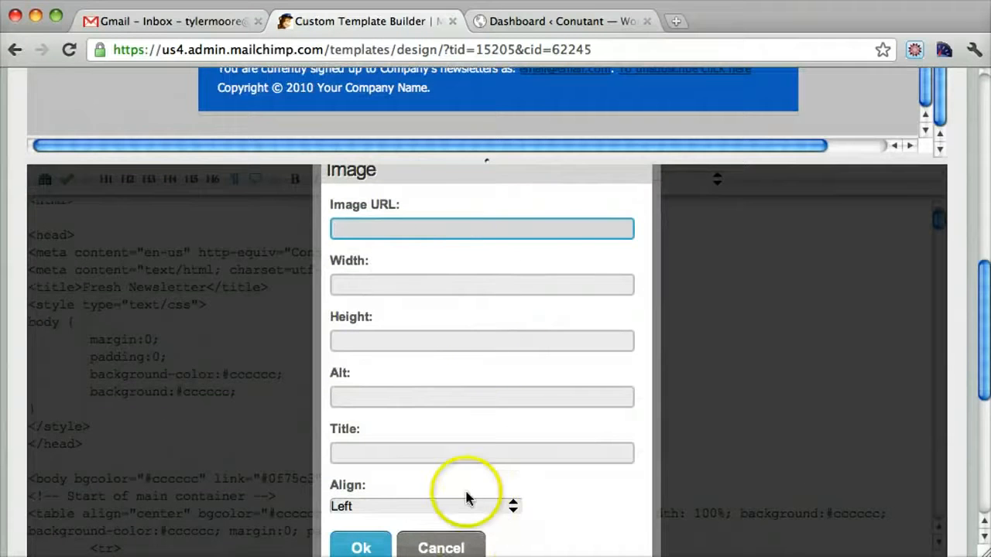
click(465, 548)
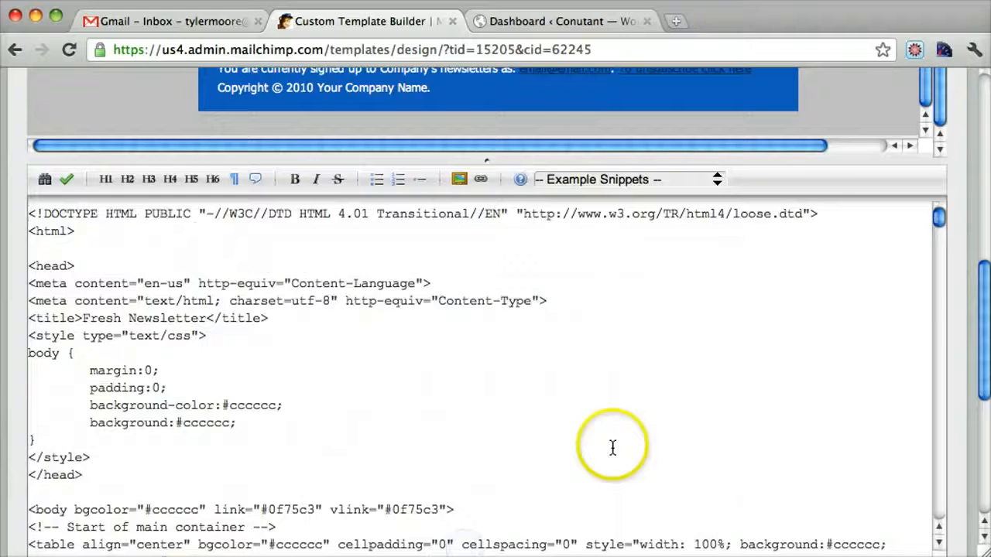
Step: Switch to the Conutant WordPress dashboard and start choosing files for a new media upload
scroll(613, 448, up, 3)
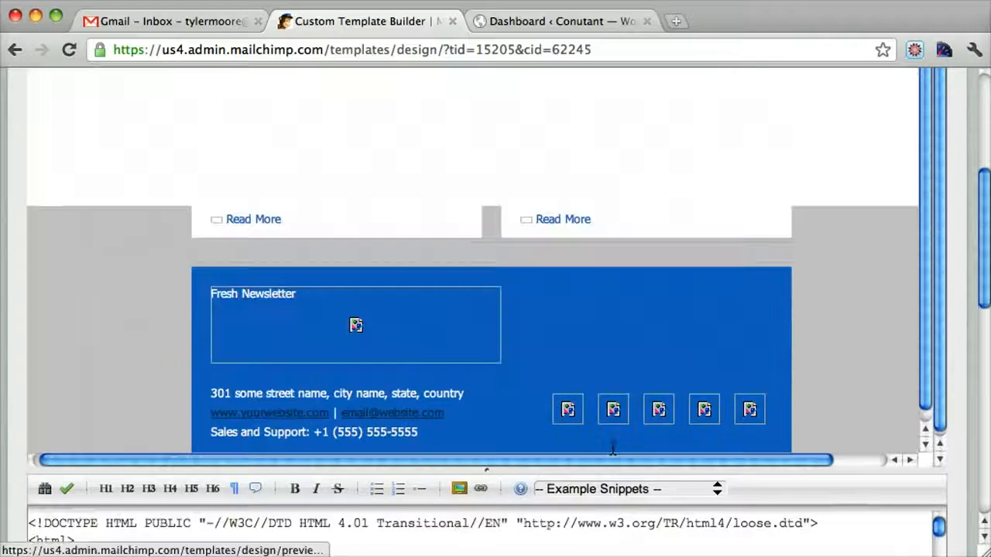
click(509, 333)
scroll(509, 334, up, 5)
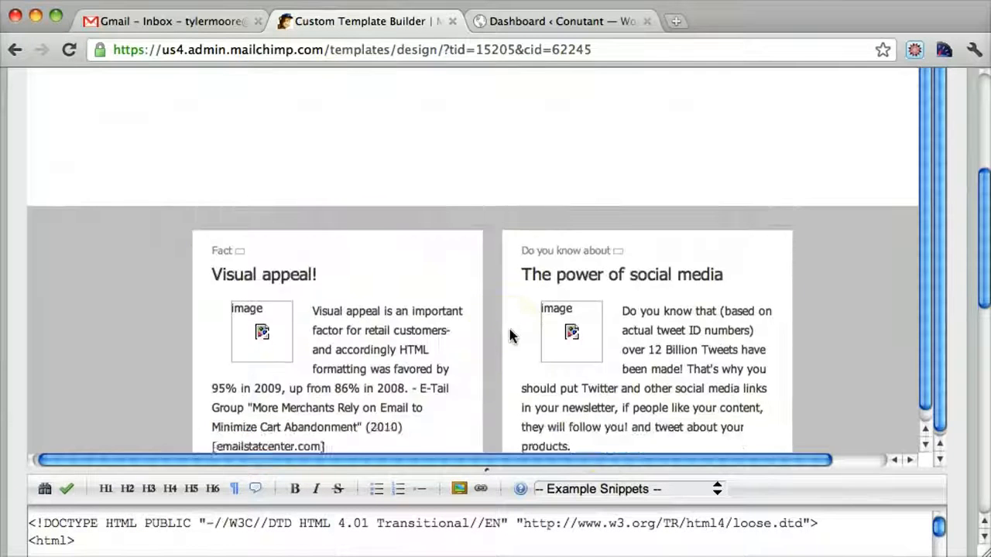
scroll(852, 283, up, 15)
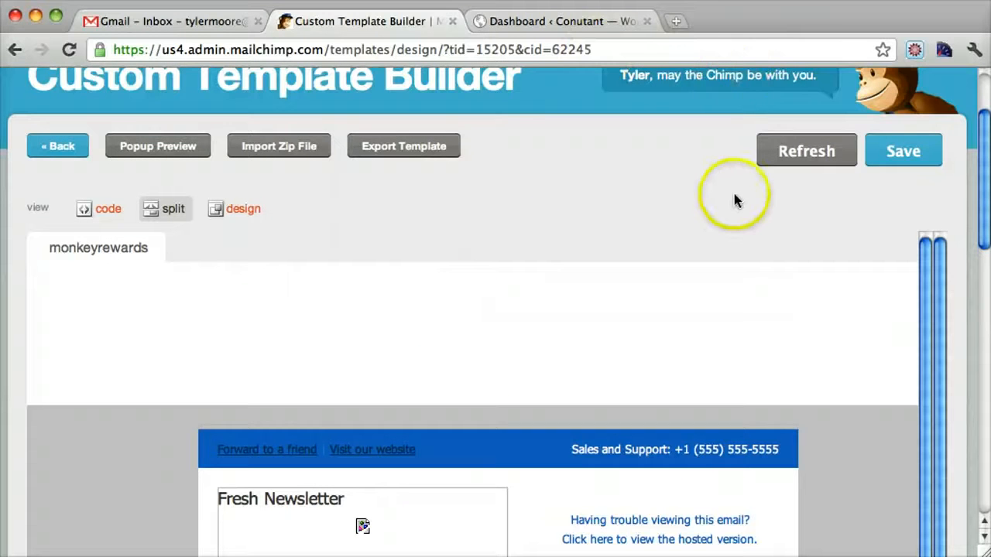
click(549, 20)
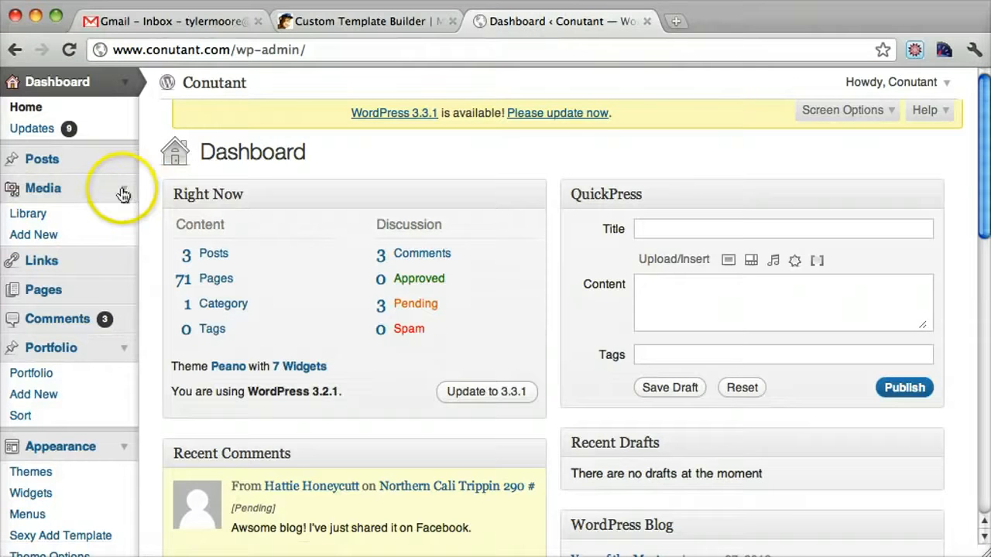
click(52, 241)
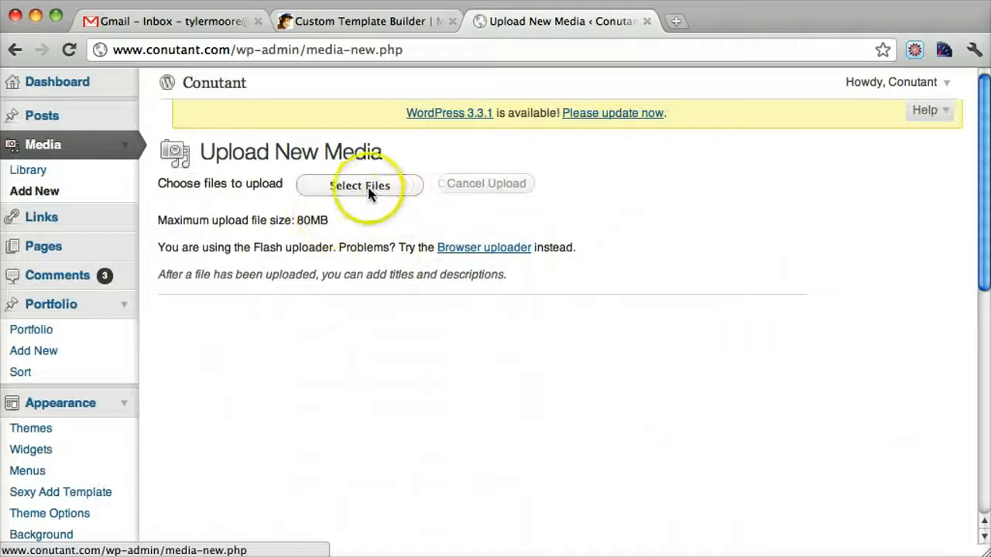
click(367, 186)
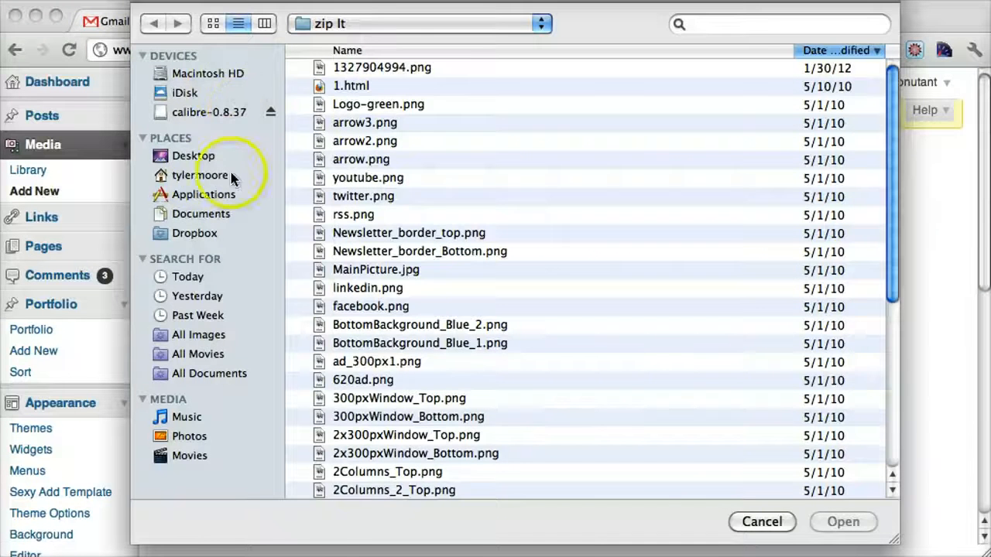
Step: Browse to the images folder inside the desktop's fresh-newsletter/Newsletter/Blue - Light Gray Background folder, sorting the folders by name
click(195, 158)
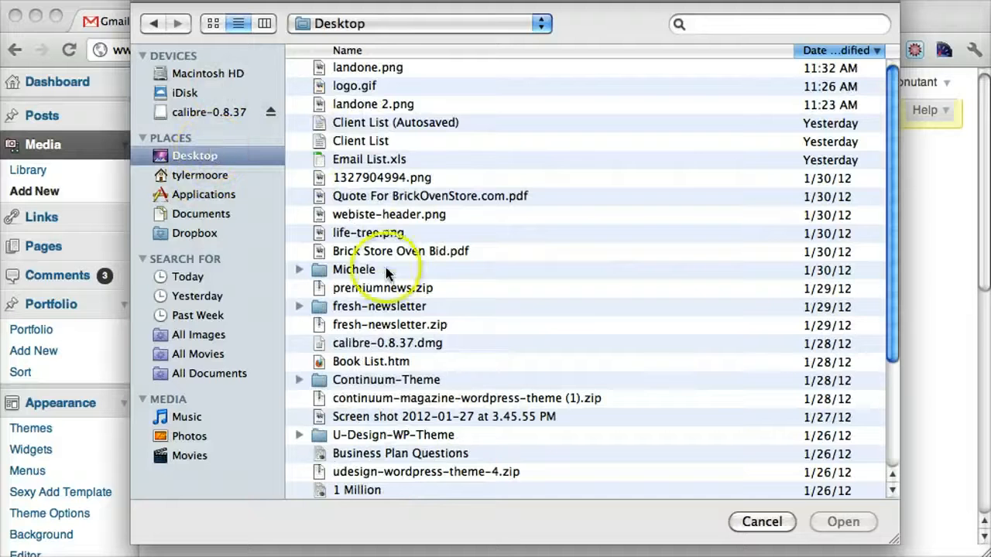
double_click(388, 307)
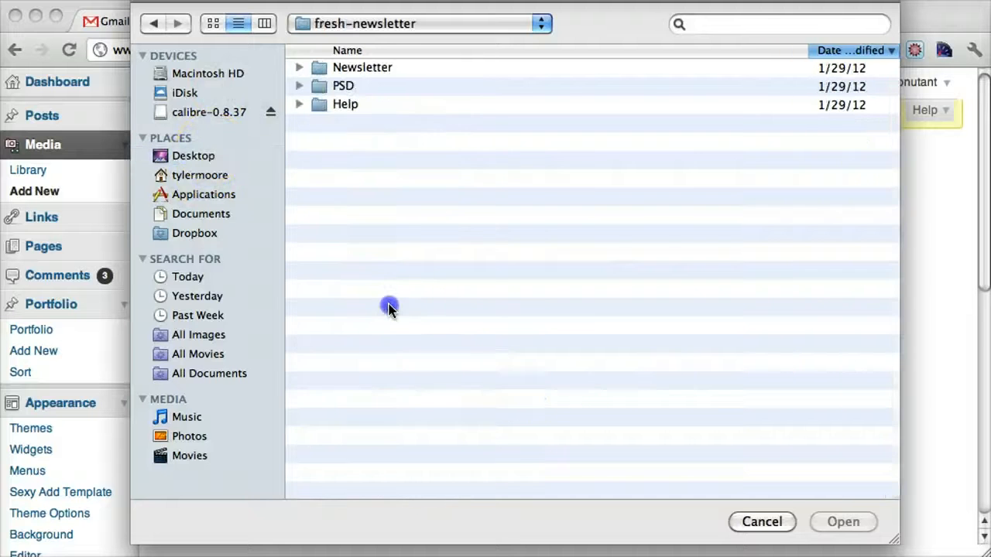
double_click(356, 71)
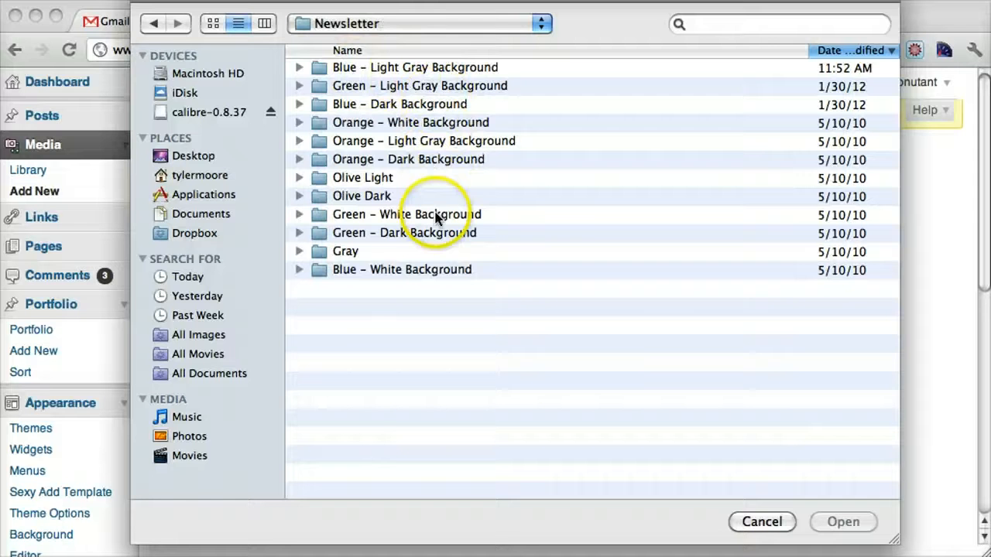
click(423, 70)
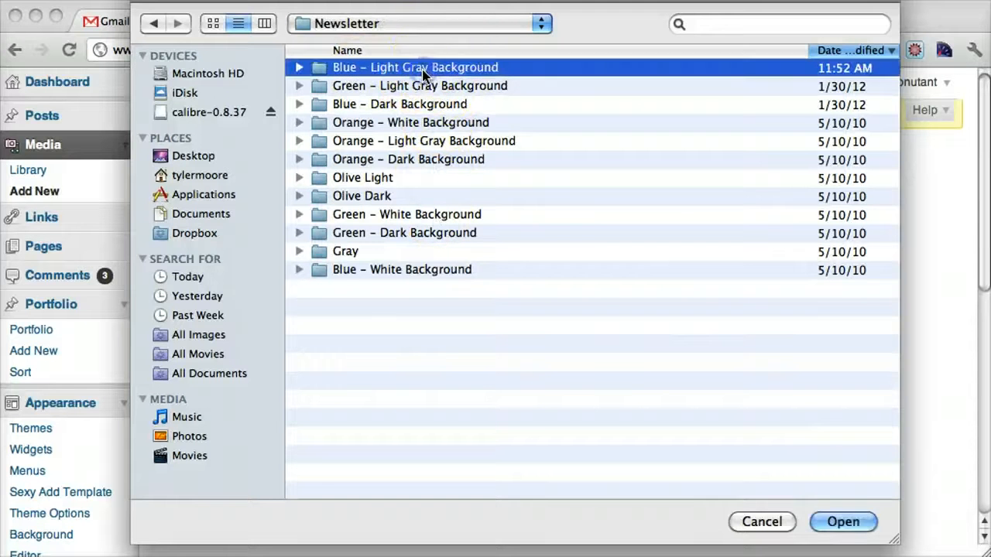
click(353, 50)
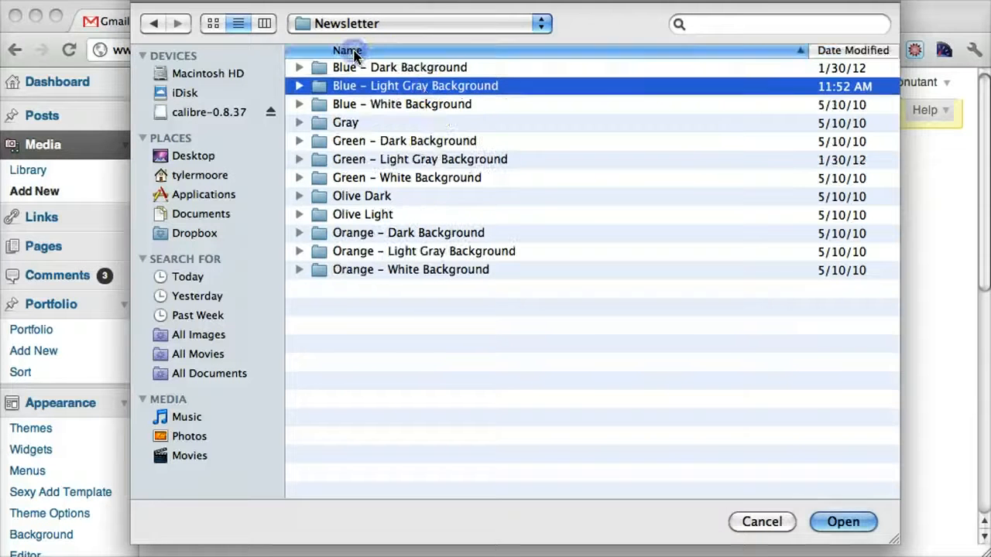
double_click(404, 86)
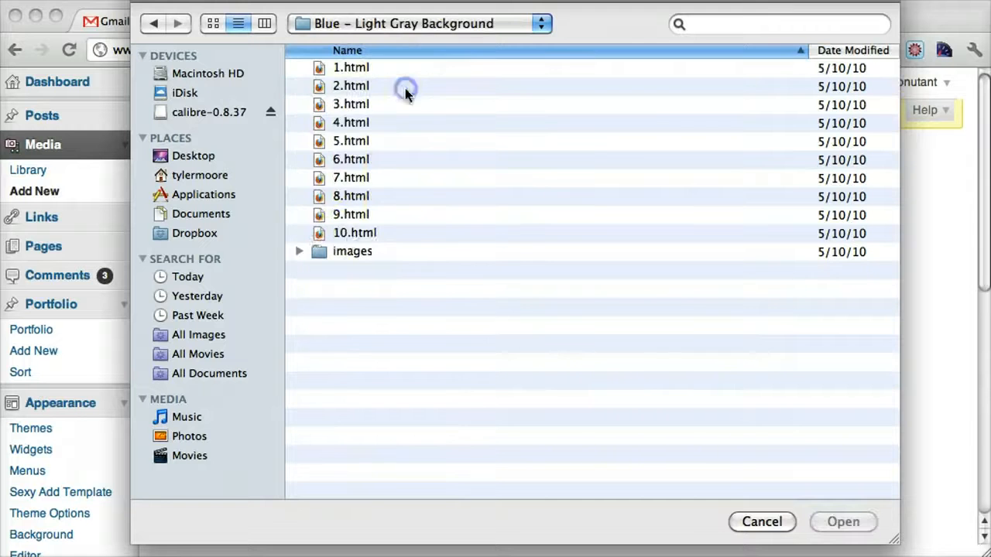
double_click(340, 246)
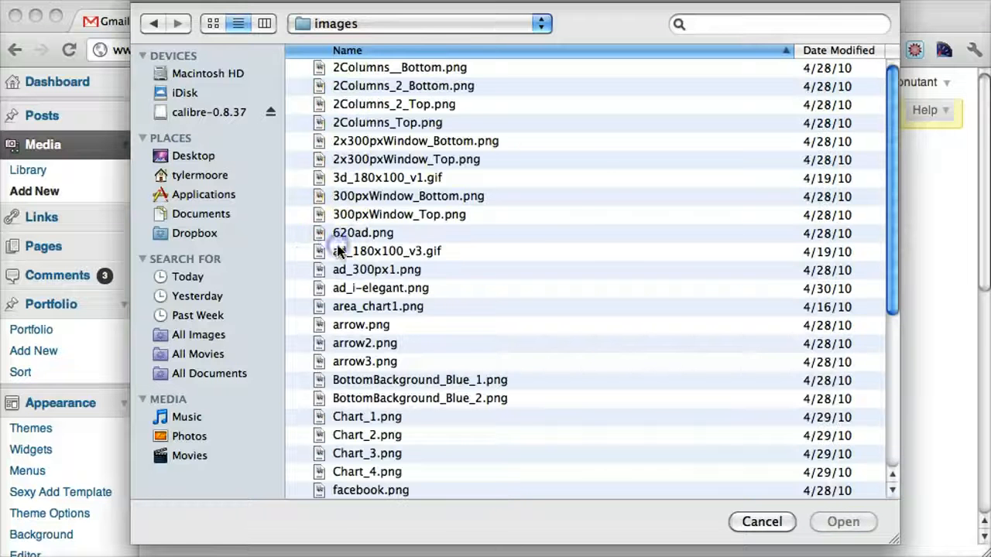
Step: Upload all files in the images folder, from 2Columns__Bottom.png through youtube.png, to the WordPress media library
click(399, 68)
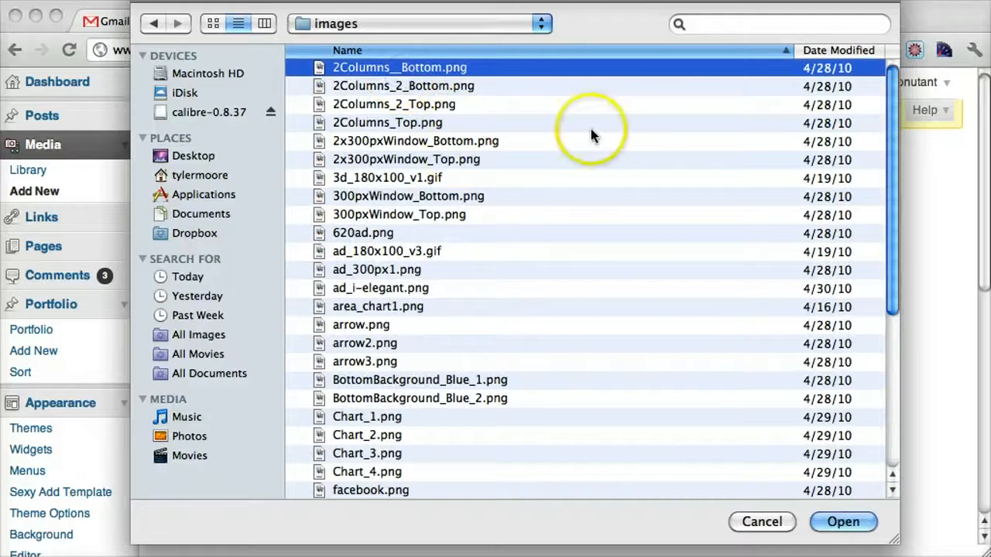
scroll(590, 128, down, 5)
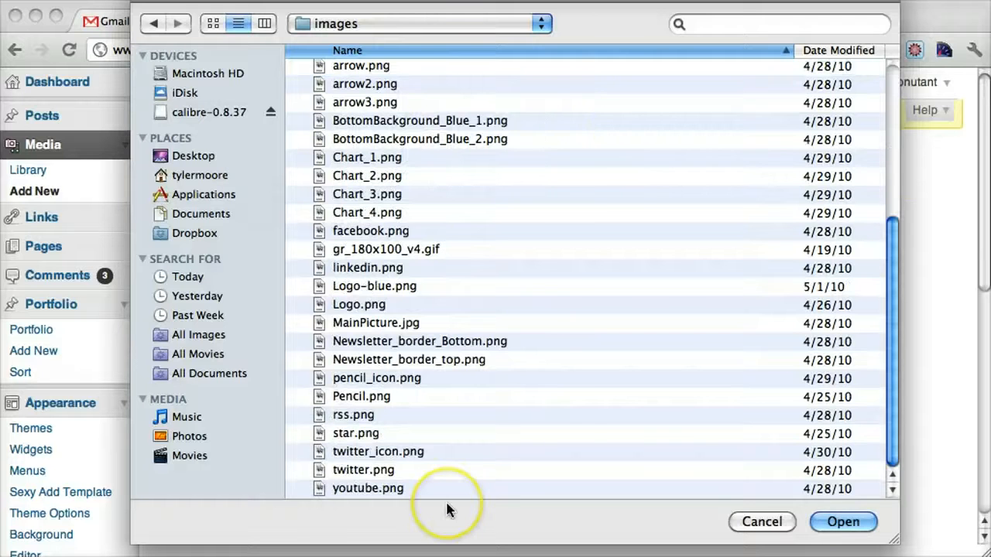
shift+click(374, 485)
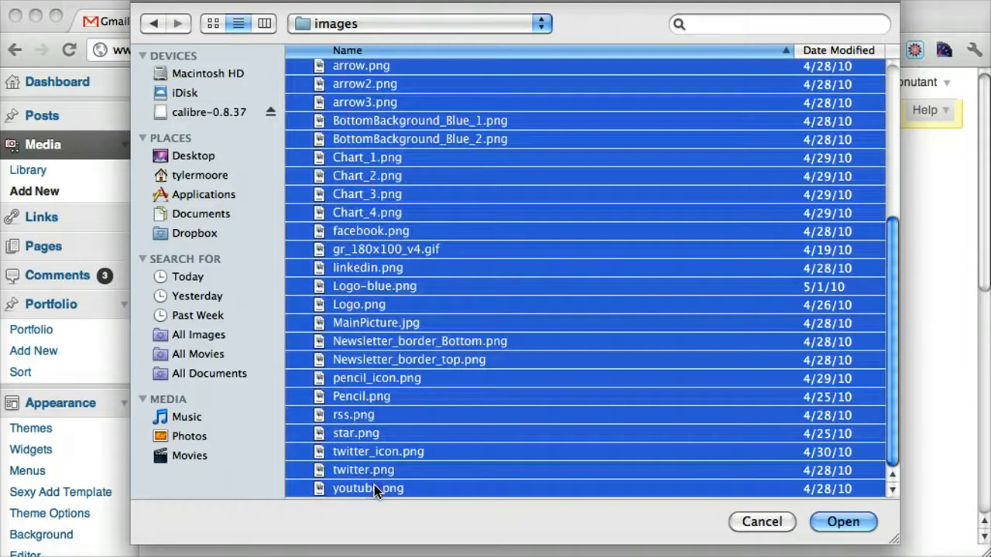
click(842, 521)
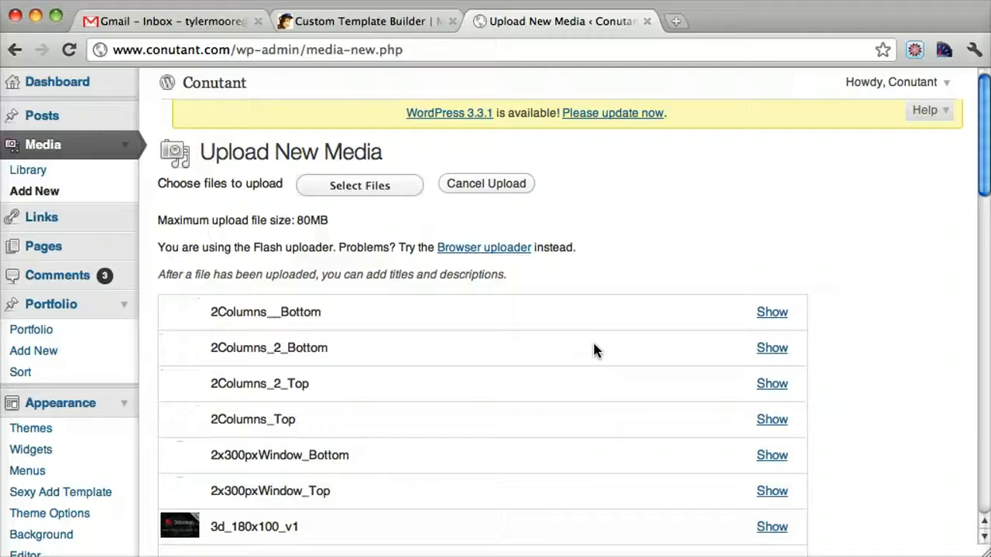
scroll(594, 344, down, 5)
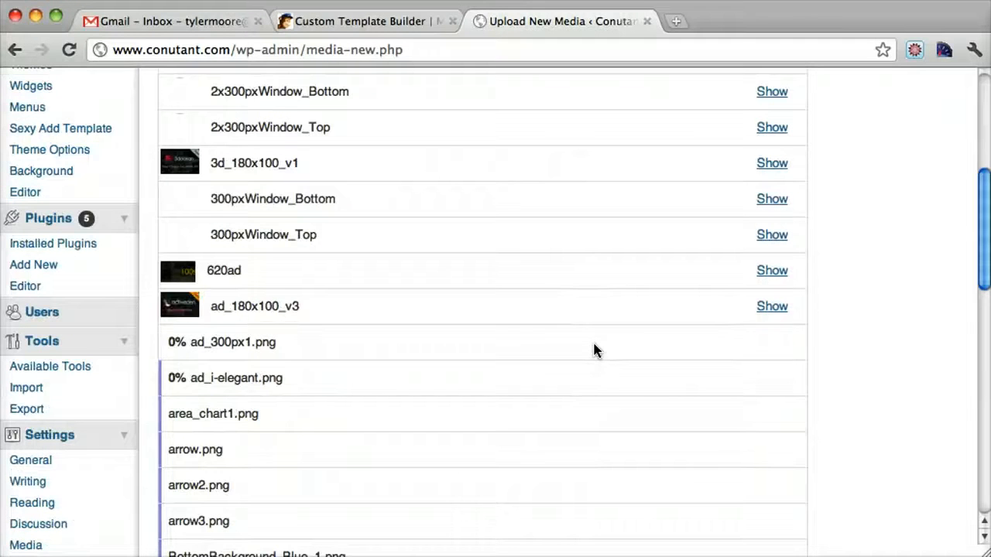
Step: Switch to the MailChimp template builder and compare the template's code view with its split view around the header
click(396, 28)
click(566, 245)
scroll(566, 248, down, 2)
scroll(566, 248, up, 1)
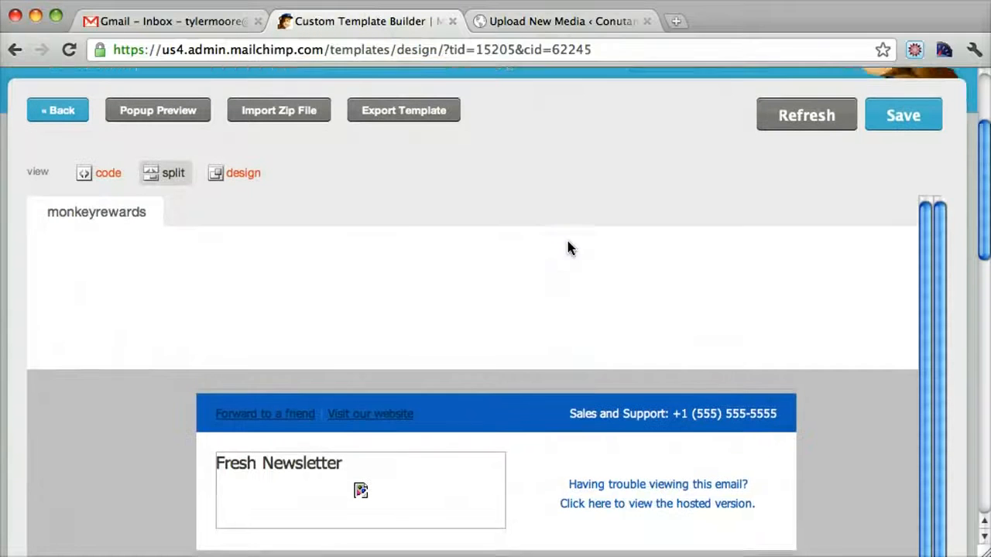
scroll(567, 247, up, 1)
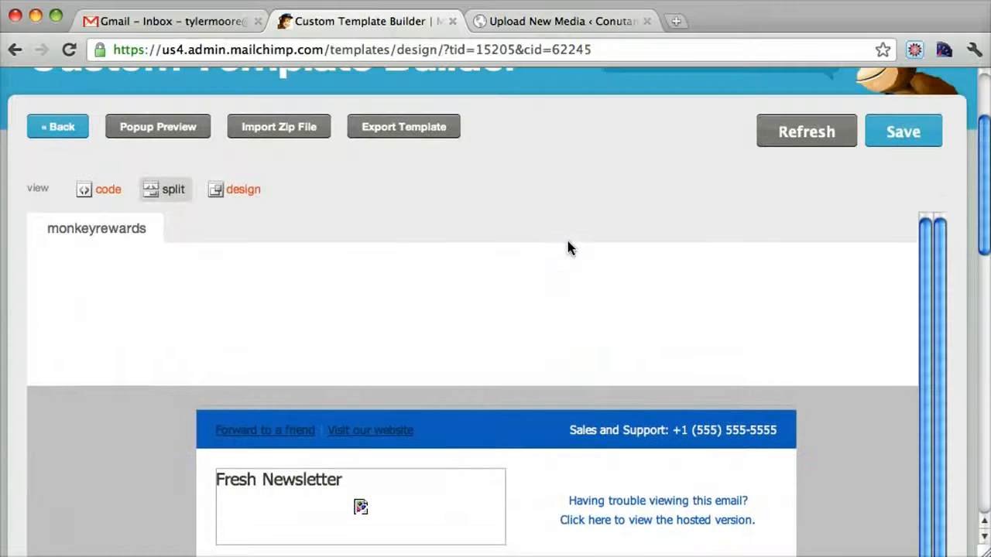
click(103, 190)
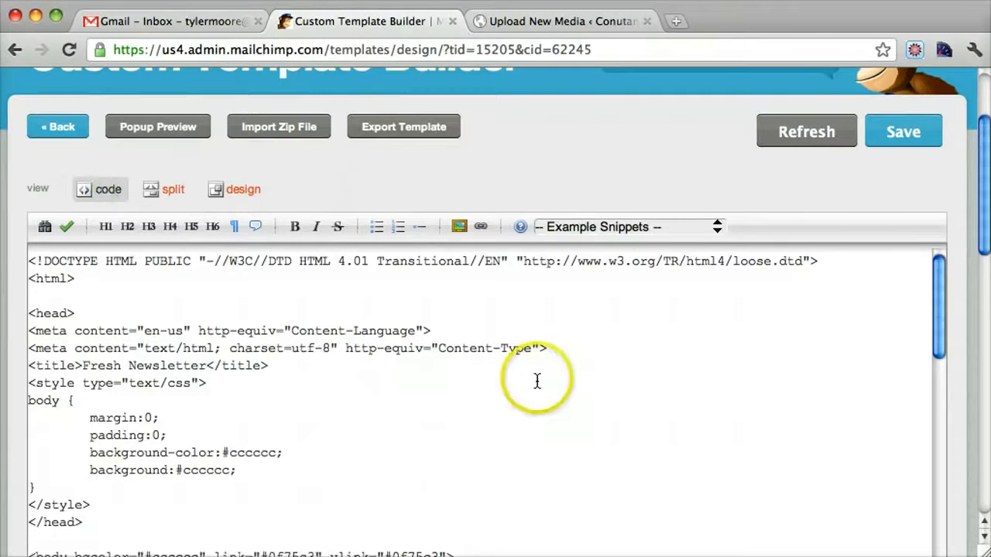
scroll(537, 380, down, 10)
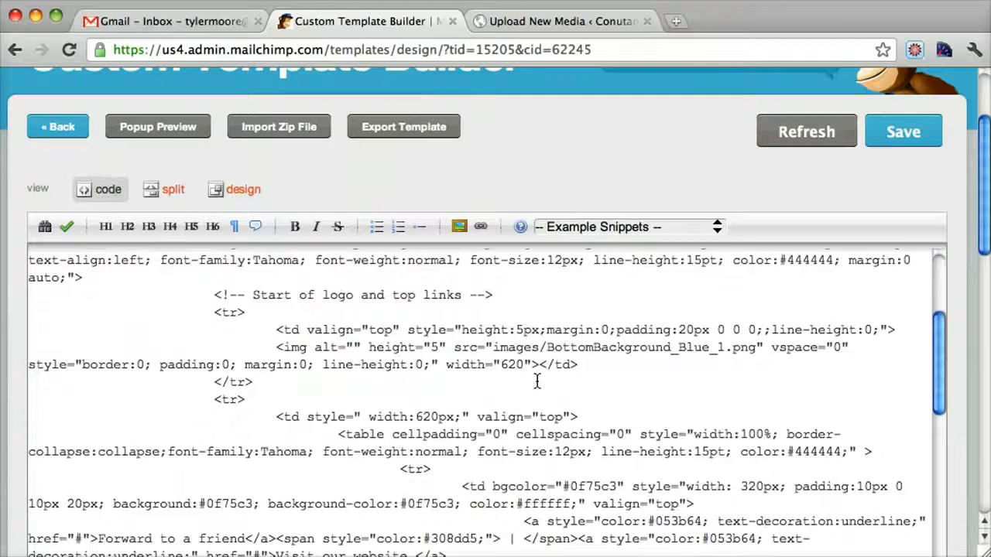
scroll(536, 380, up, 5)
scroll(384, 391, down, 3)
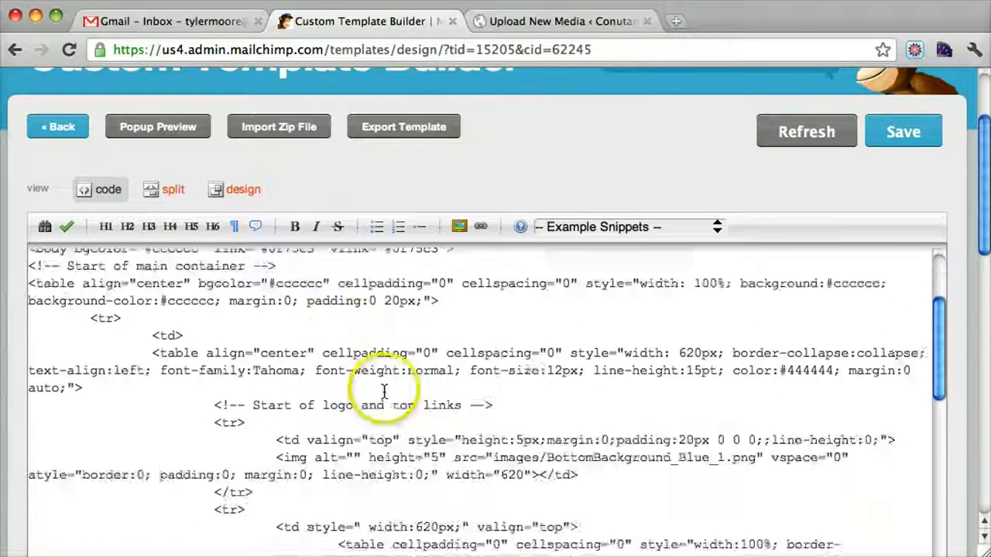
scroll(379, 391, up, 3)
click(173, 193)
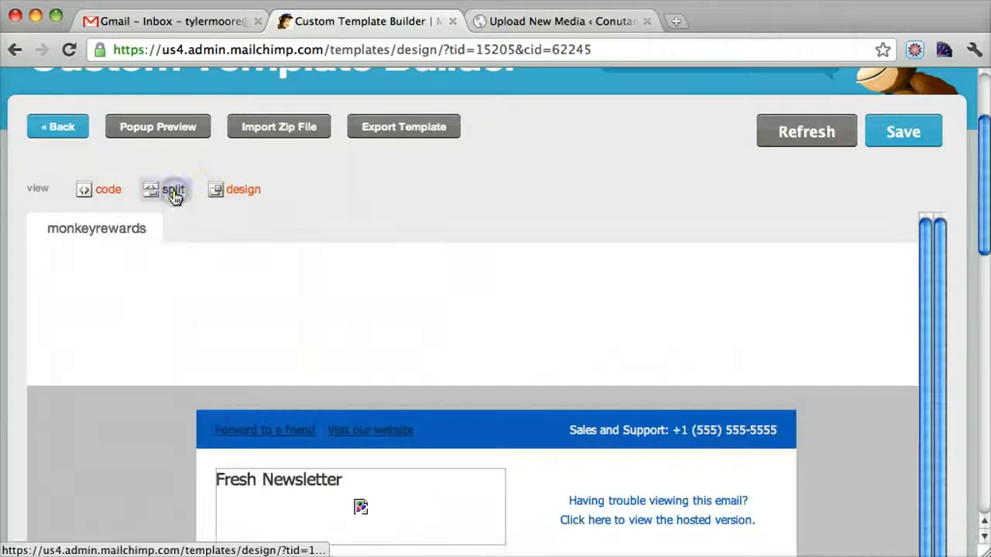
scroll(314, 473, down, 1)
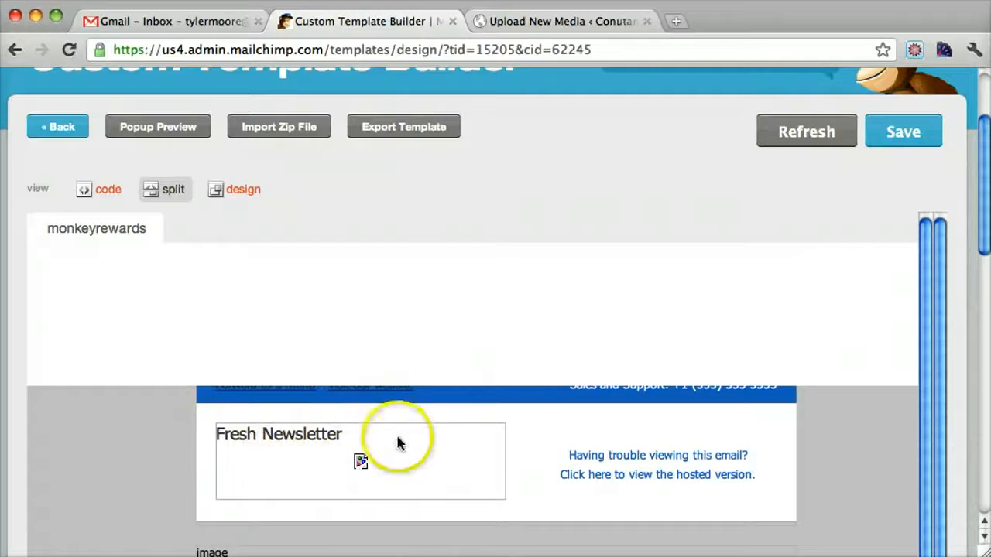
Step: Search the template's HTML code for "img" and examine the src path of the first image, images/BottomBackground_Blue_1.png
click(84, 194)
click(310, 330)
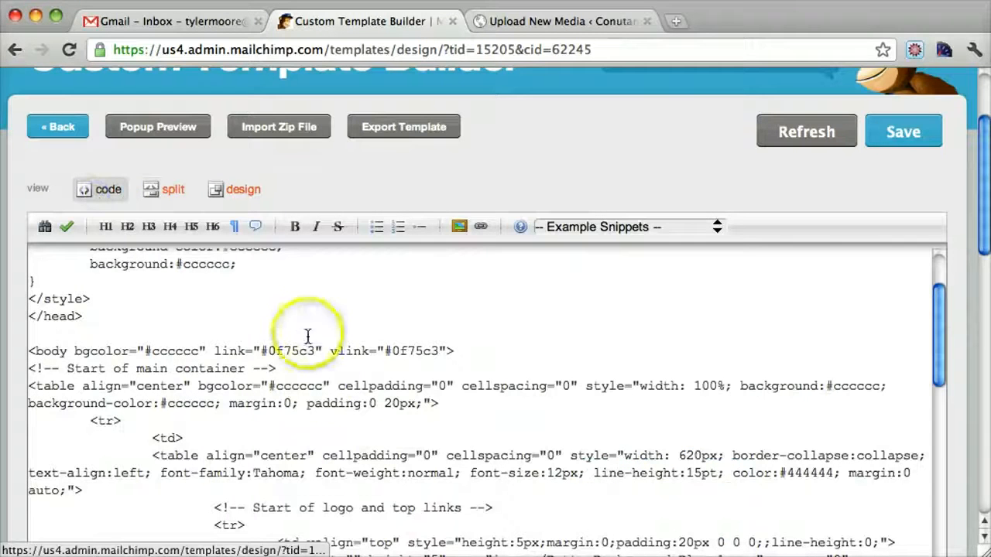
key(super+f)
text(img)
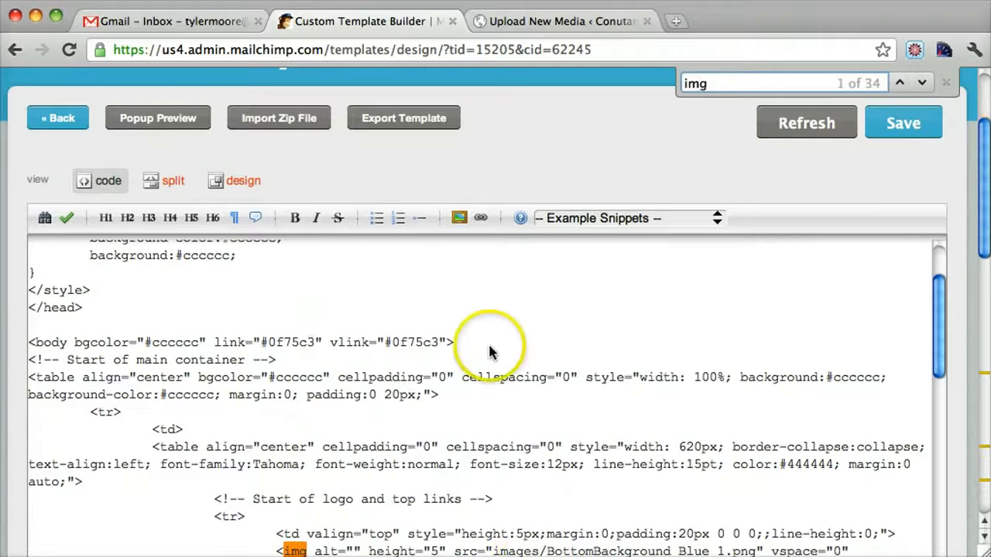
scroll(511, 352, down, 5)
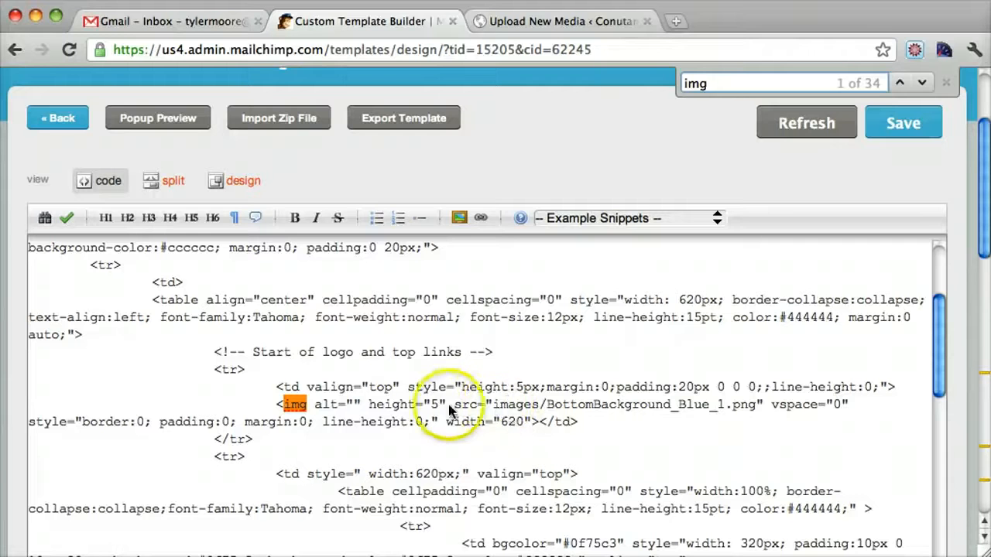
click(508, 412)
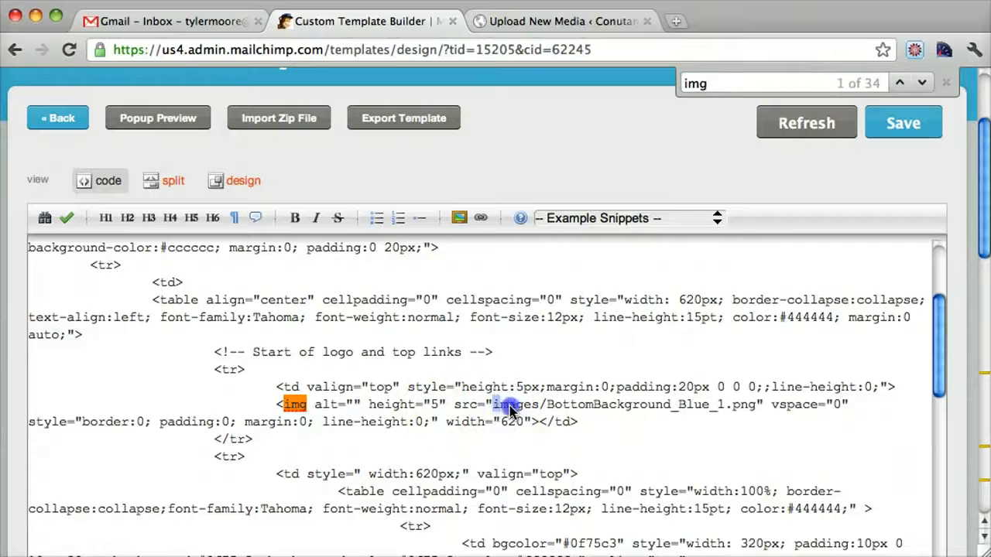
drag(509, 413, 740, 408)
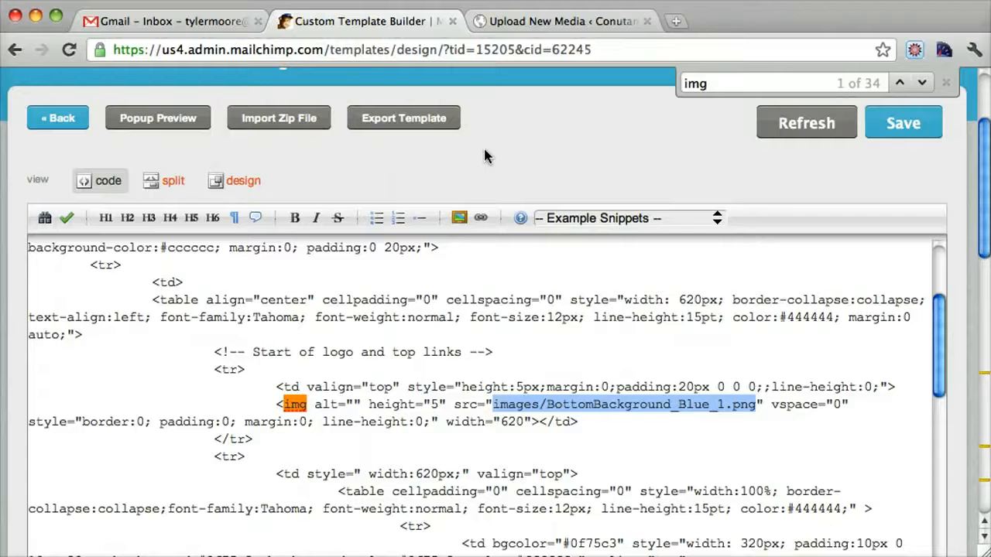
click(547, 404)
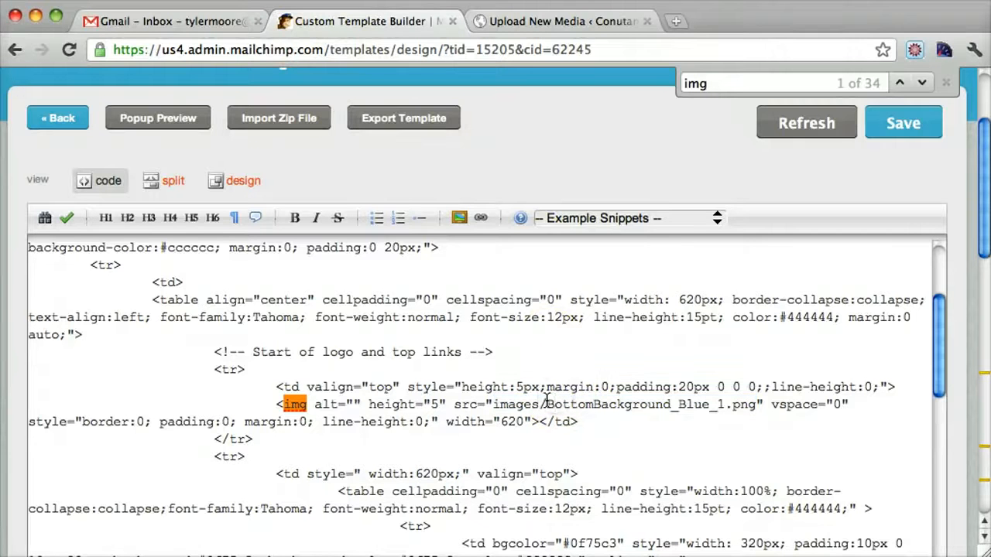
Step: Switch to the WordPress media upload page and examine the details and file URL of the uploaded 2Columns__Bottom image
click(546, 24)
scroll(524, 324, up, 5)
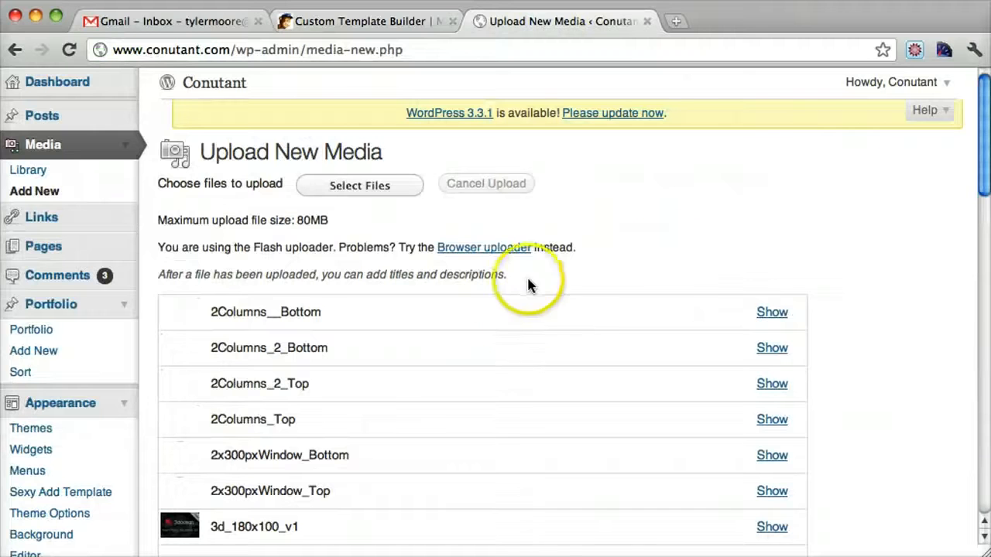
click(772, 313)
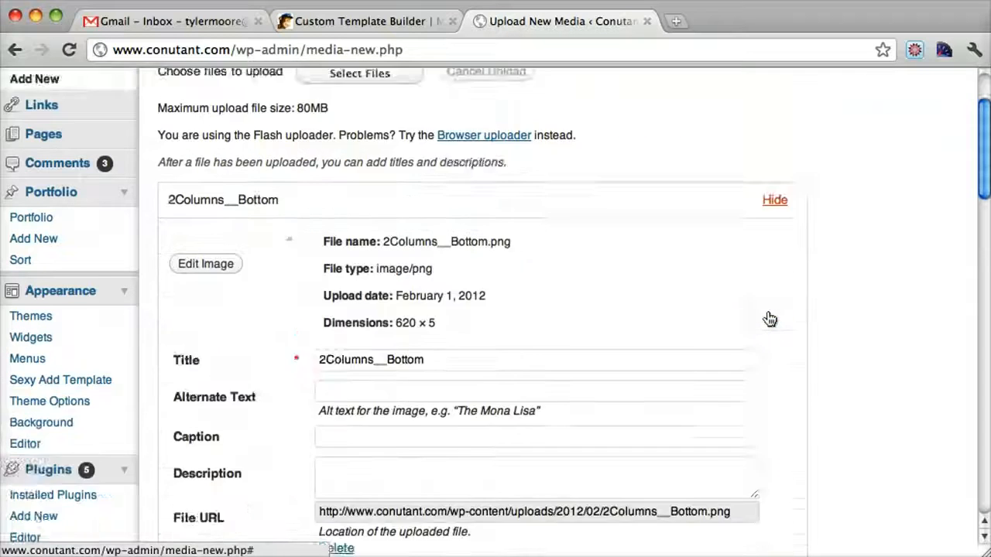
scroll(770, 318, down, 2)
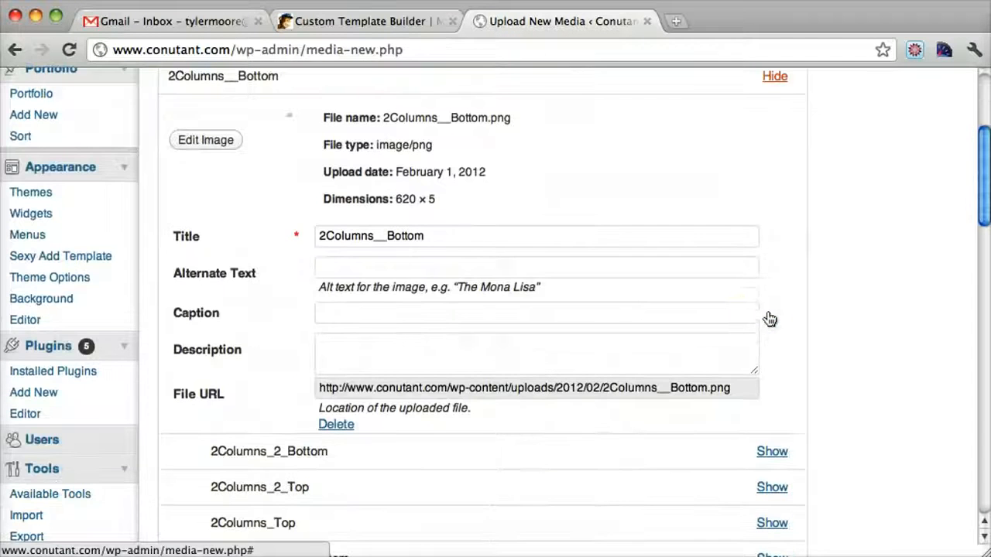
click(769, 333)
scroll(440, 446, up, 5)
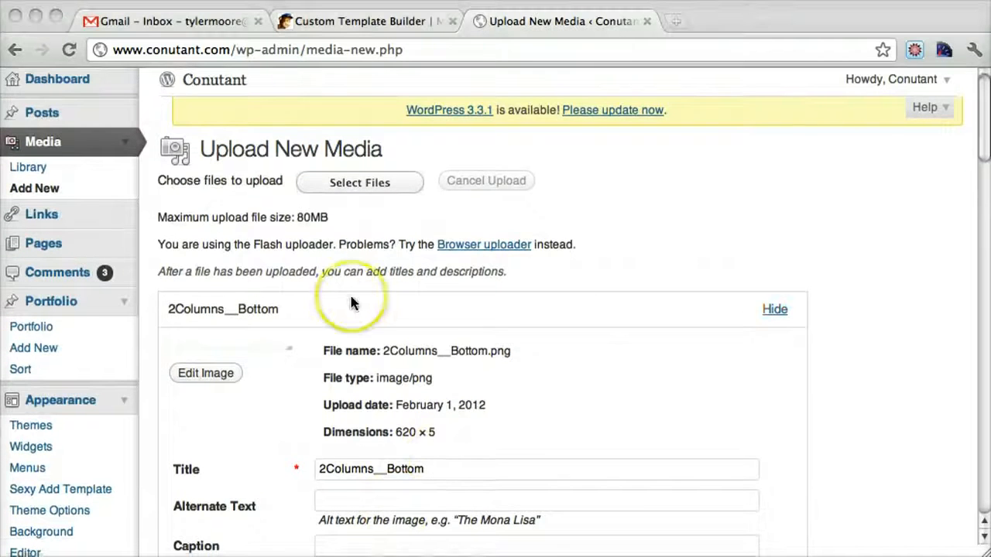
scroll(353, 303, down, 4)
scroll(352, 302, down, 2)
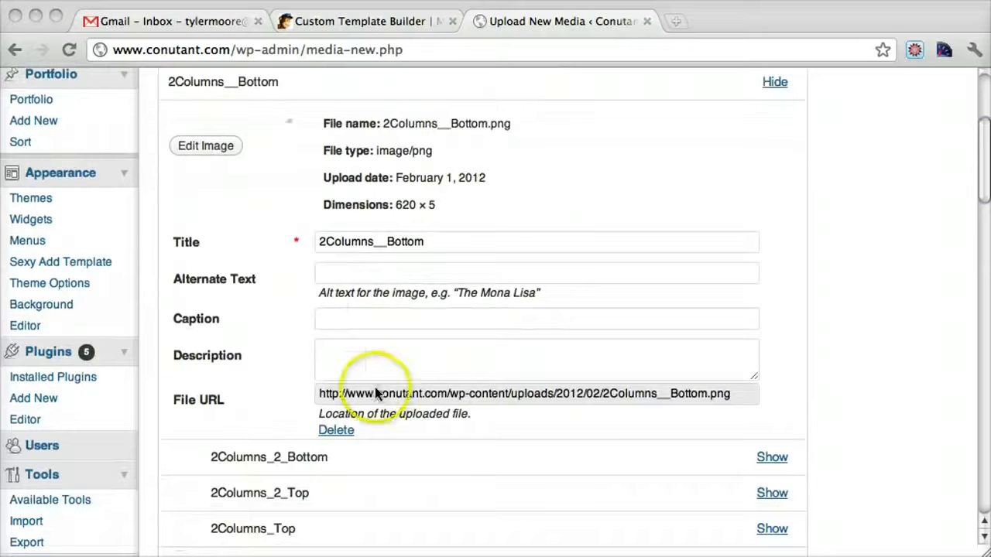
click(325, 397)
Step: Find Chart_3 among the uploaded images and copy its file URL
scroll(470, 351, down, 15)
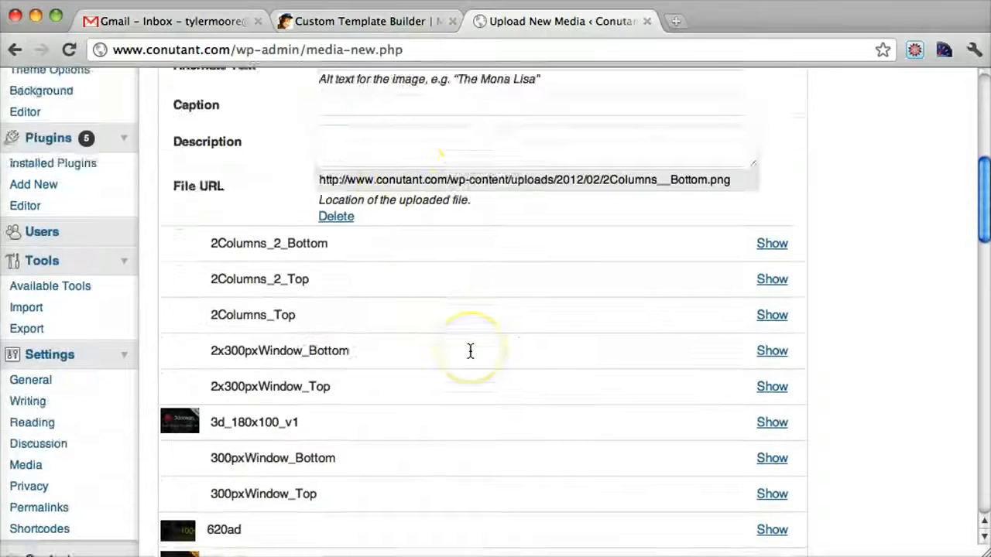
scroll(470, 351, down, 3)
scroll(469, 349, up, 4)
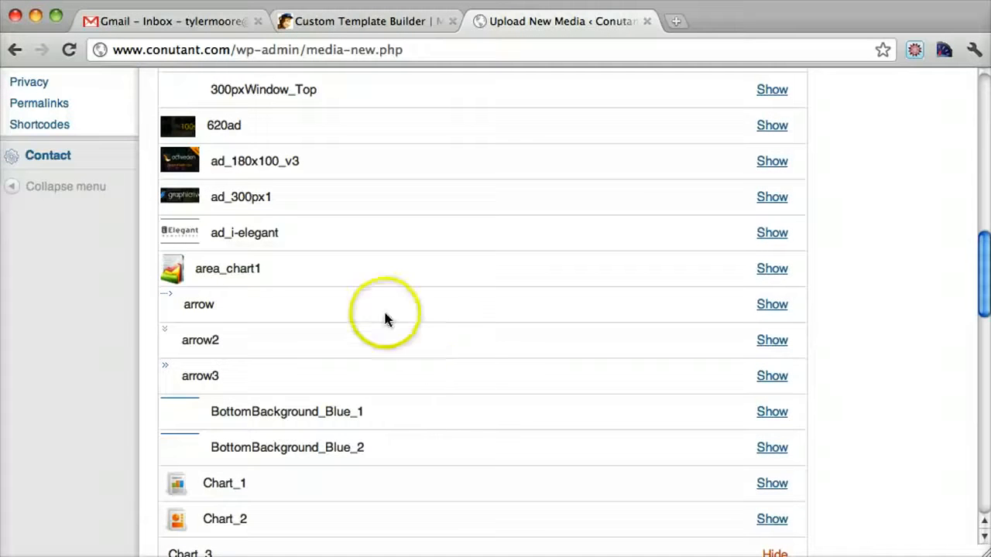
click(772, 268)
scroll(474, 464, down, 10)
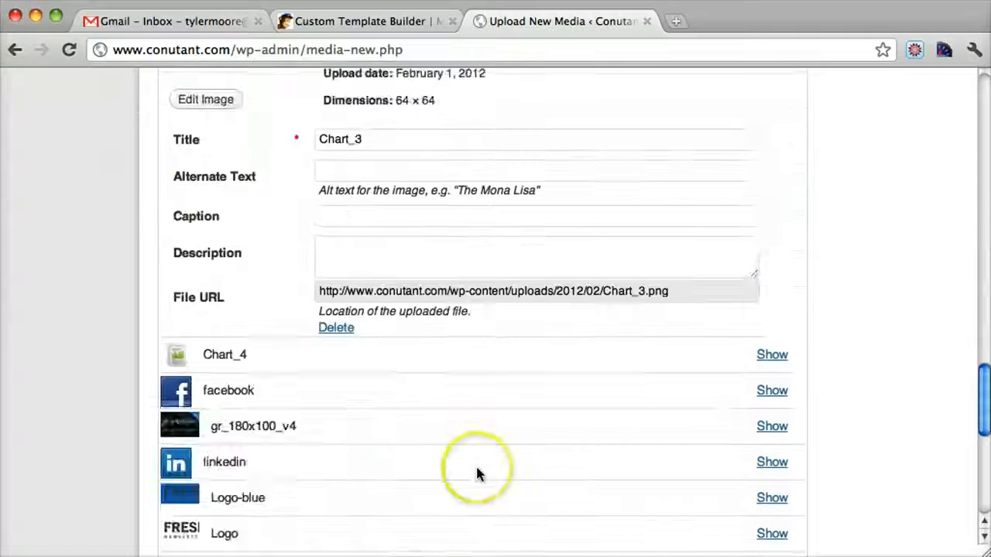
scroll(476, 468, up, 4)
scroll(477, 468, down, 5)
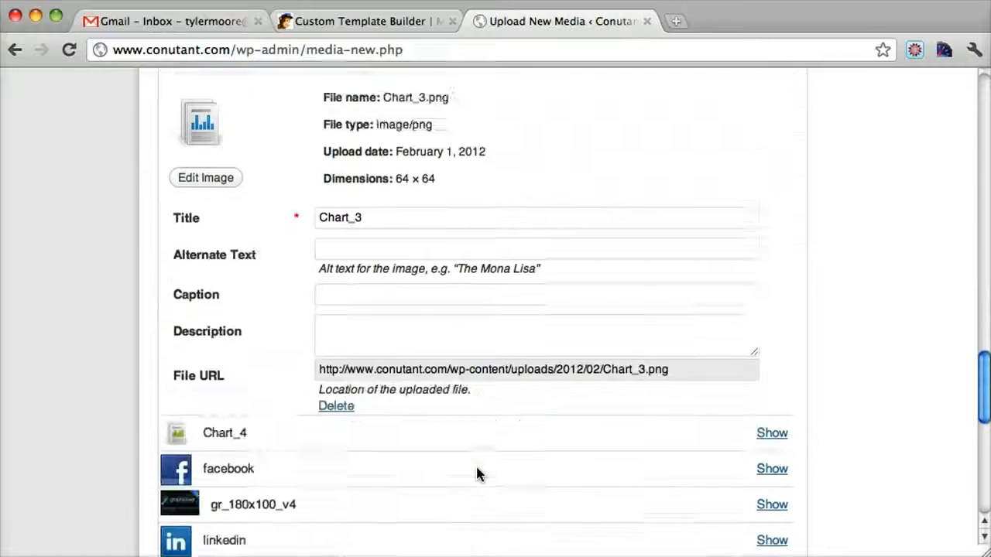
scroll(477, 468, up, 5)
scroll(476, 463, down, 5)
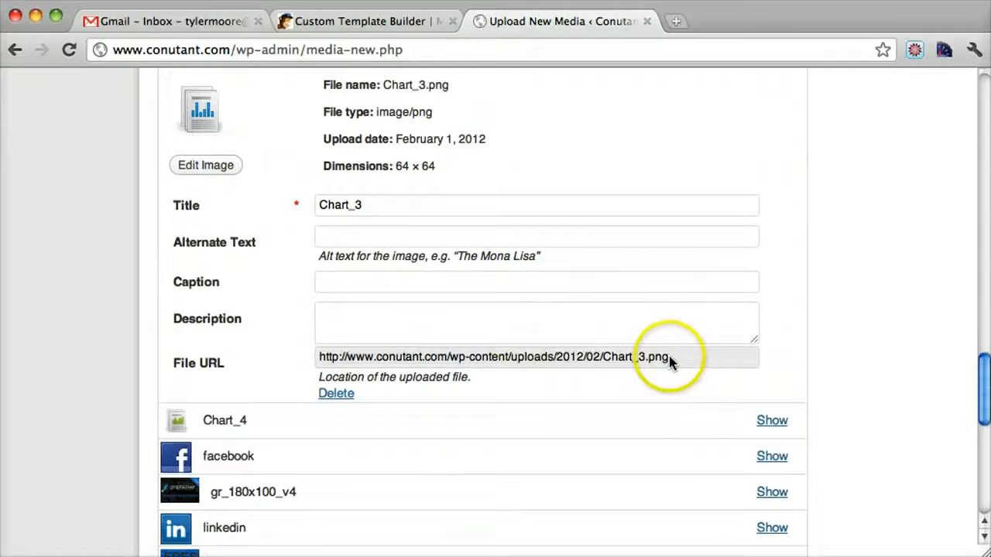
click(671, 358)
drag(671, 359, 297, 360)
key(super+c)
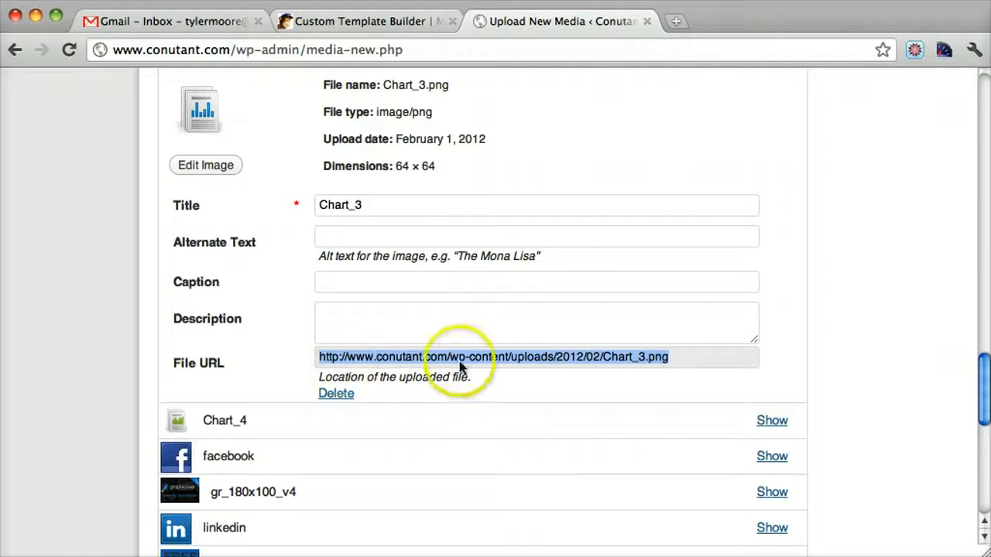
Step: Open the copied Chart_3.png URL in a new browser tab to view the hosted image
click(682, 22)
key(super+v)
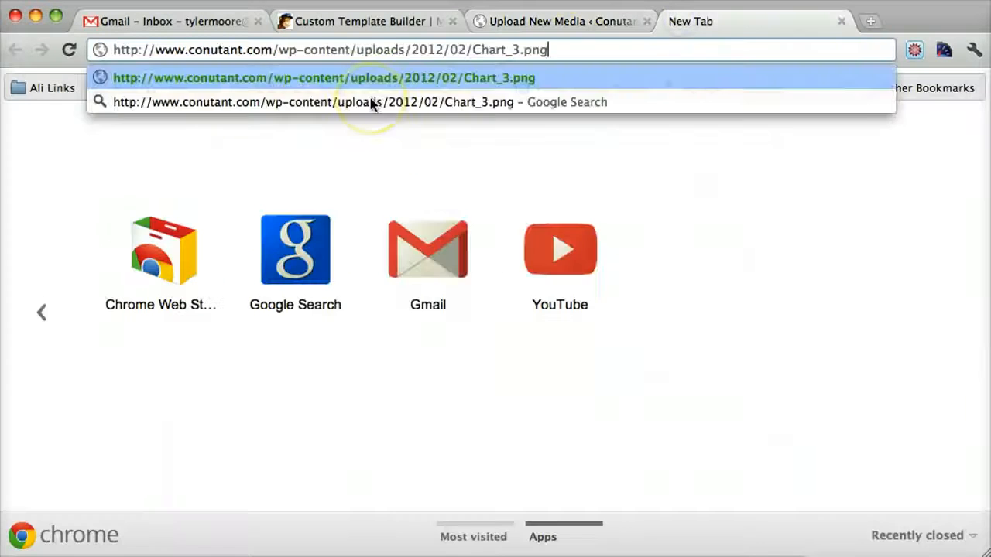
key(Return)
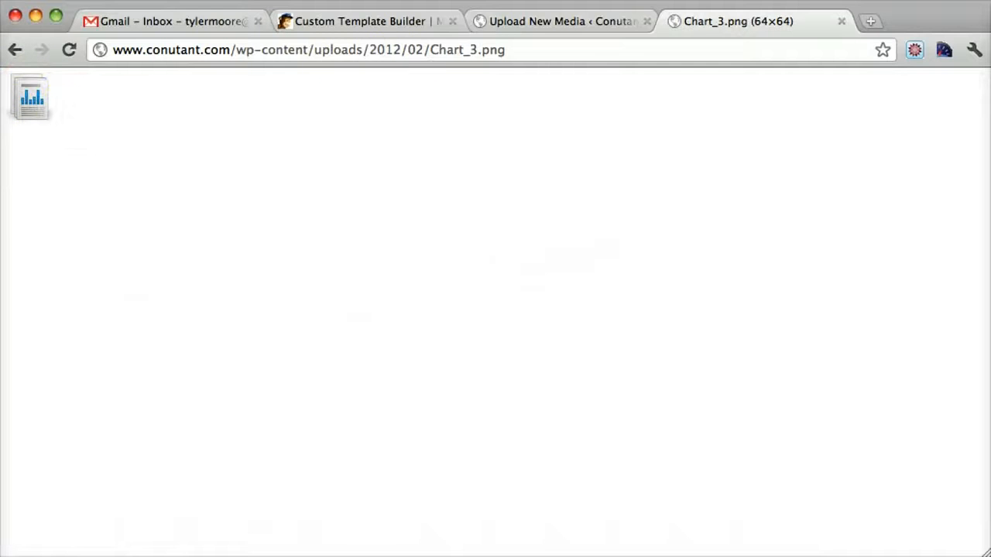
Step: Compare the images/ prefix of the template's first image source with the folder path in the hosted Chart_3.png URL
click(371, 23)
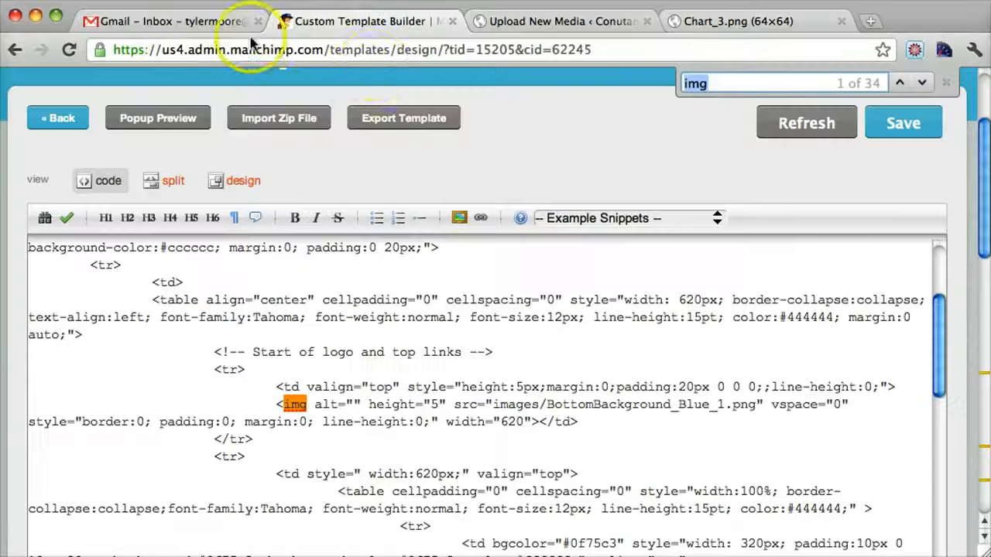
click(770, 27)
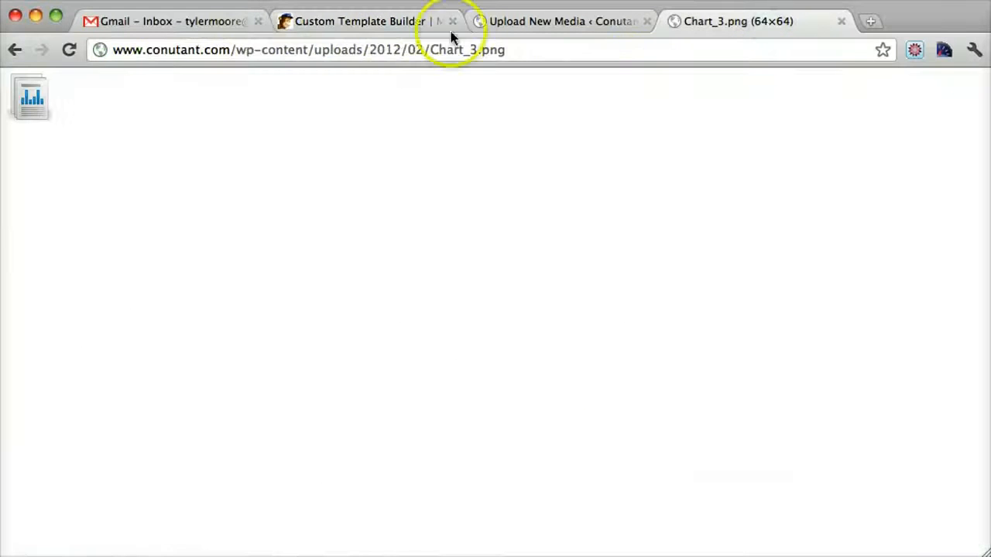
click(383, 23)
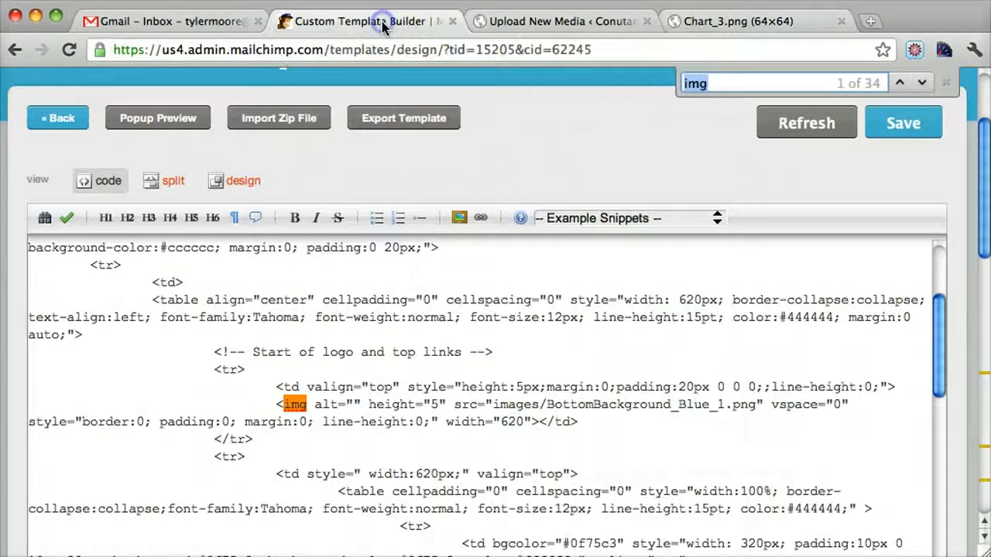
click(513, 371)
click(498, 413)
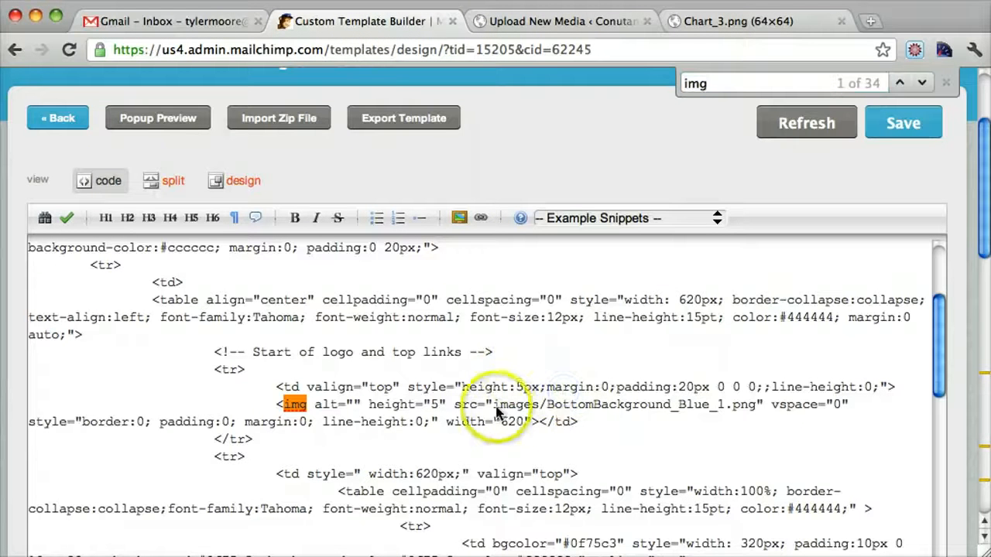
click(492, 408)
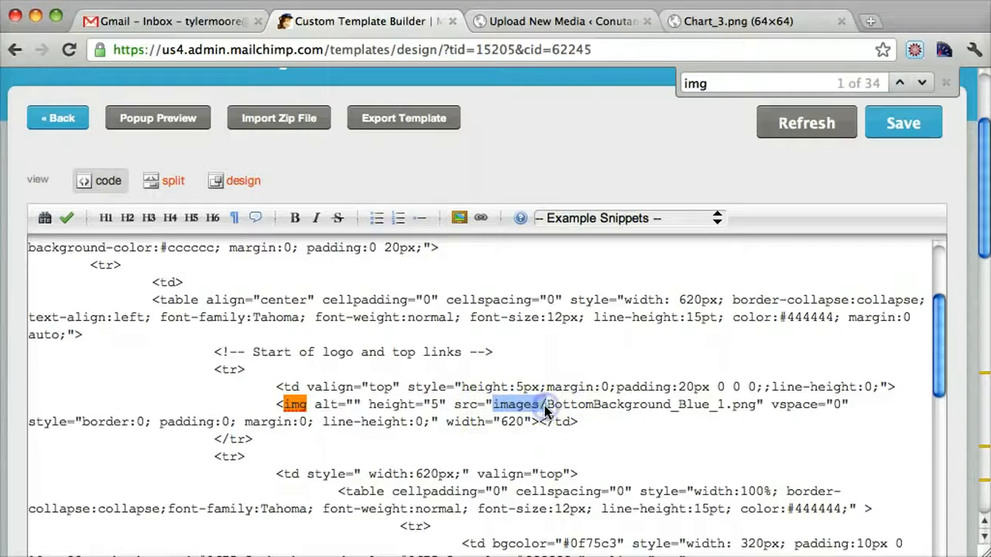
click(713, 18)
drag(114, 51, 335, 44)
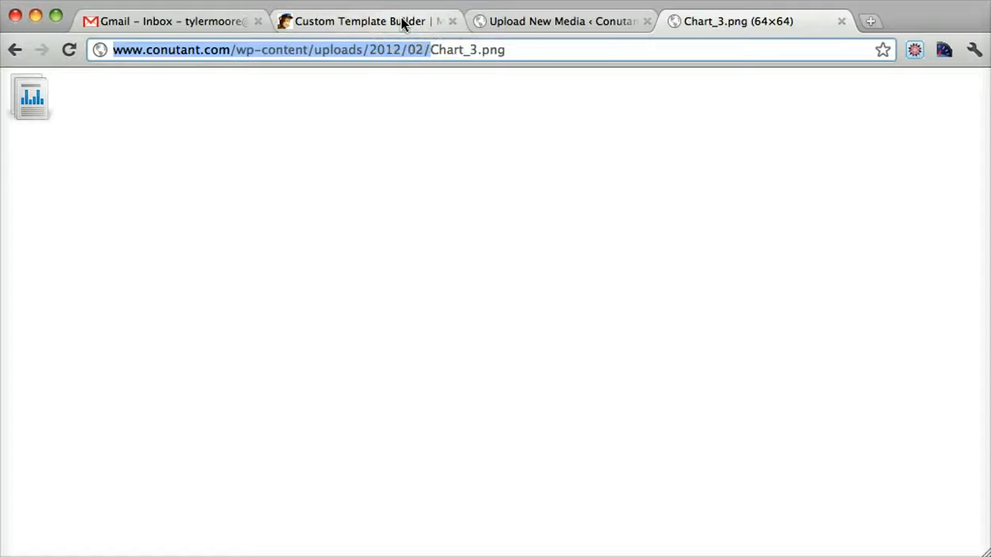
click(403, 24)
click(531, 404)
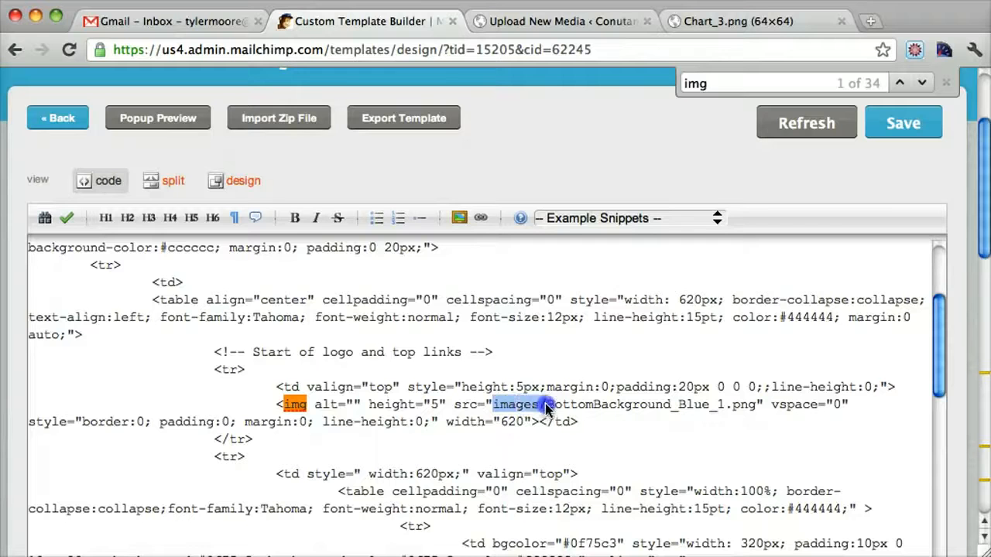
click(706, 21)
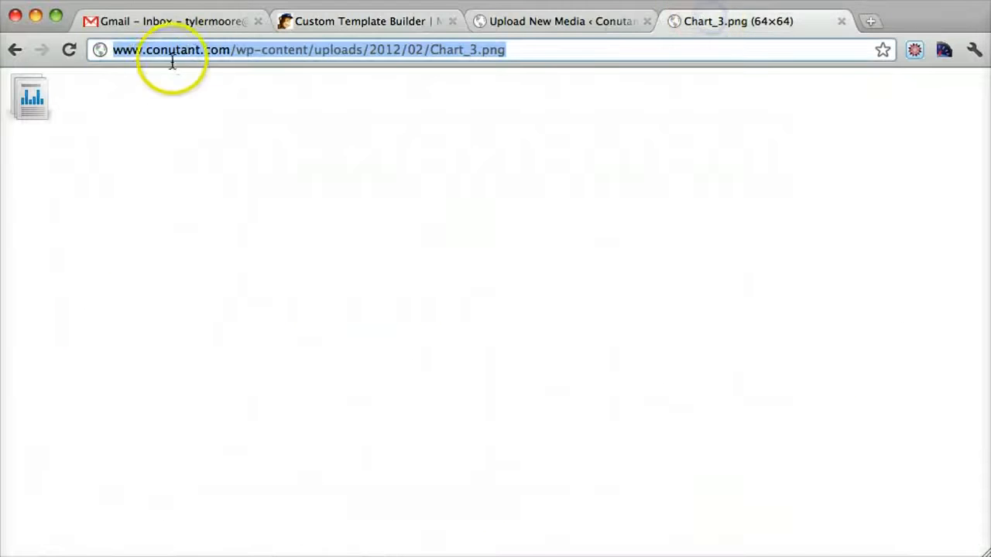
Step: Copy the Chart_3.png URL up to 2012/02/, open a blank TextEdit document, and try pasting the folder URL into it
click(428, 49)
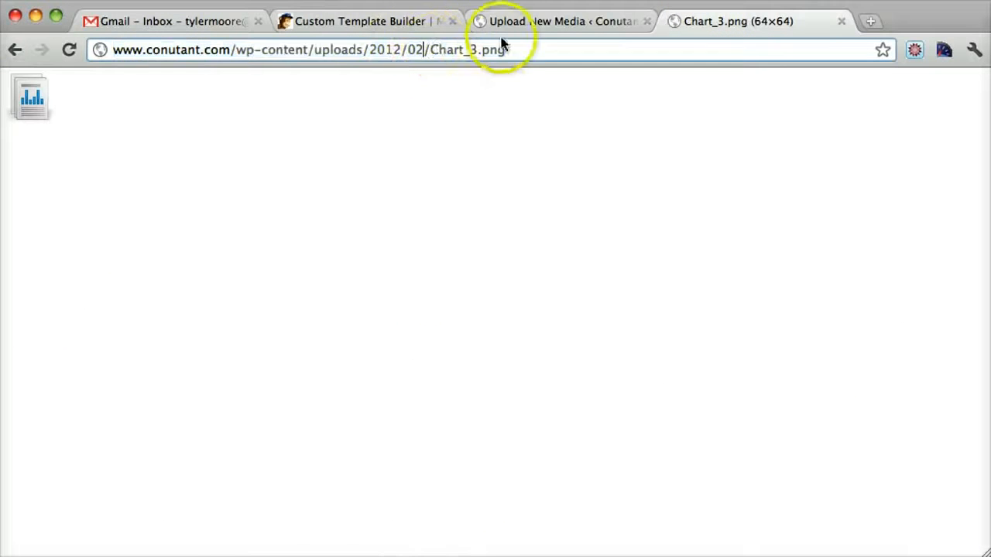
click(428, 51)
drag(429, 51, 108, 56)
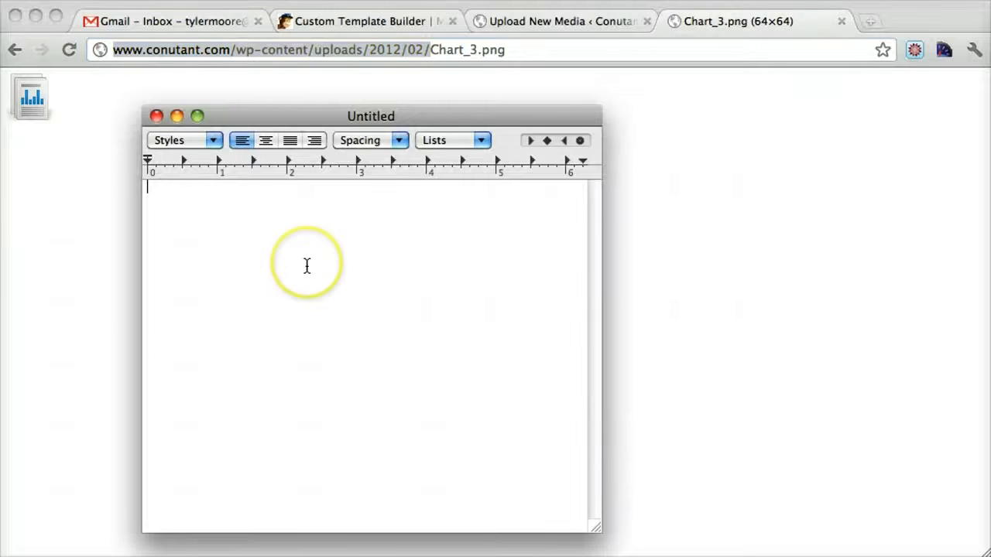
text(http://www.conutant.com/wp-content/uploads/2012/02/)
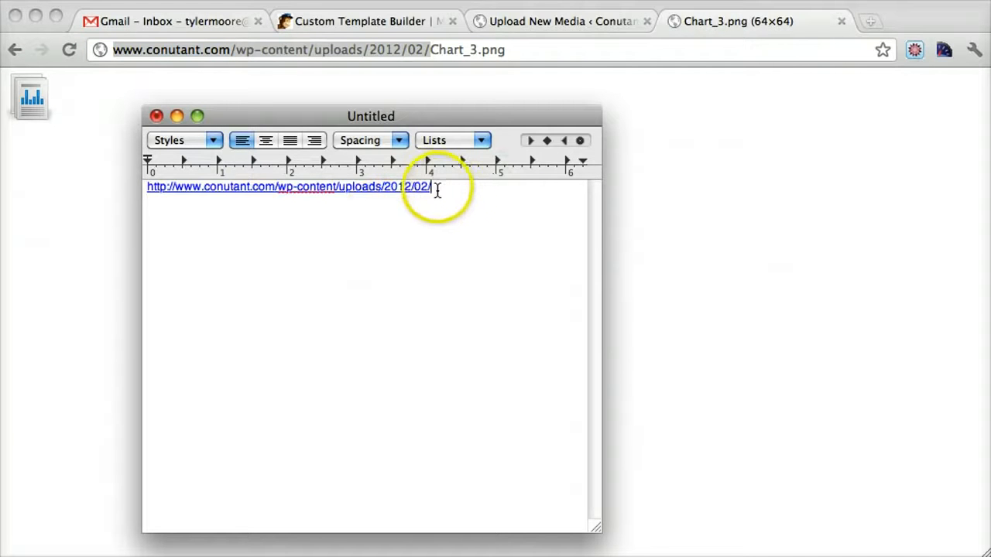
key(super+z)
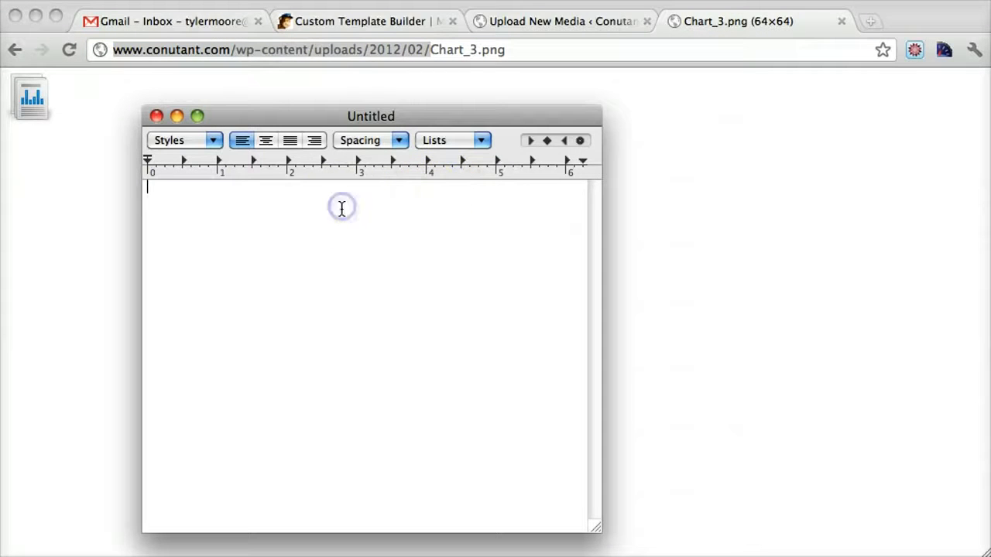
Step: Convert the blank document to plain text, then widen its window and move it higher on the screen
click(23, 0)
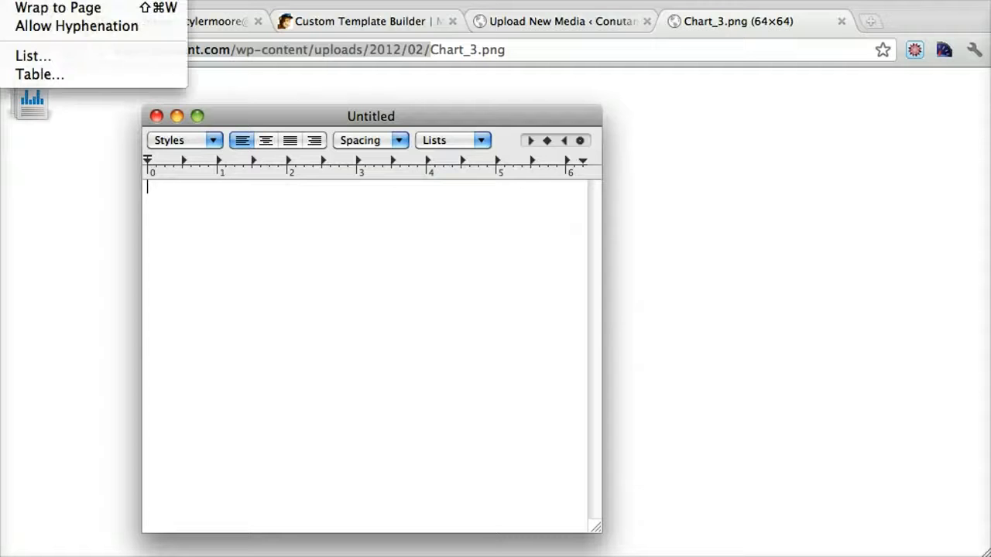
click(58, 0)
click(409, 298)
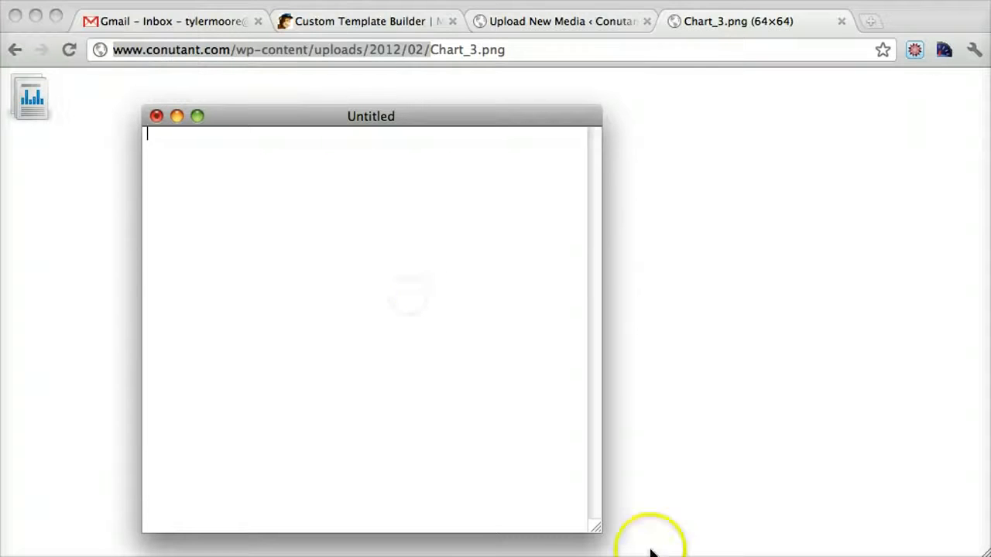
drag(593, 529, 778, 541)
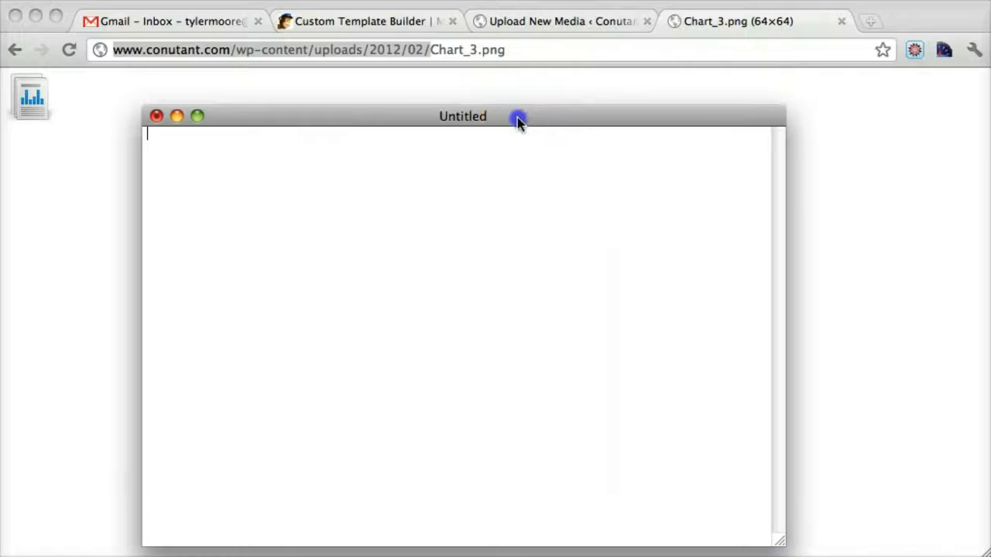
drag(519, 120, 517, 82)
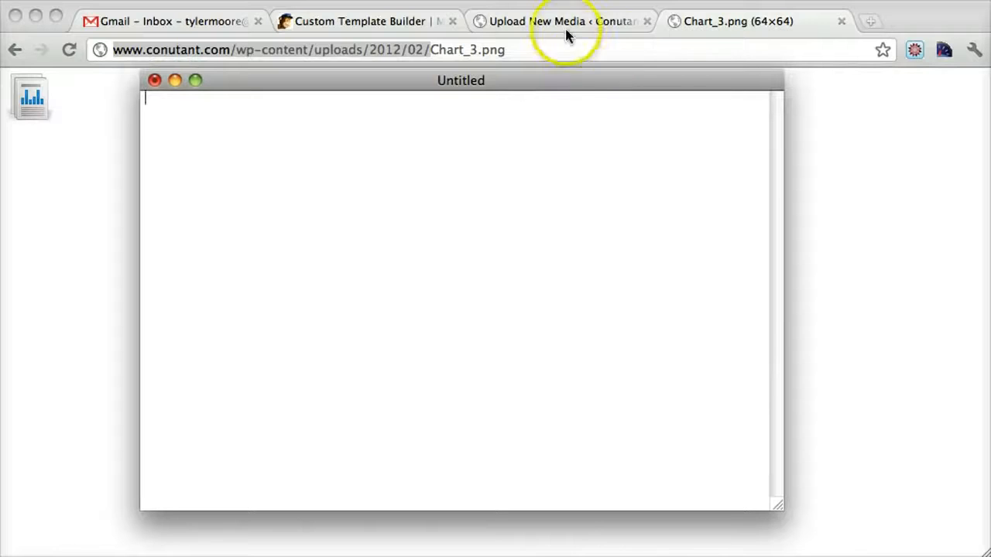
Step: Switch to the MailChimp Custom Template Builder and copy the template's entire HTML code
click(387, 19)
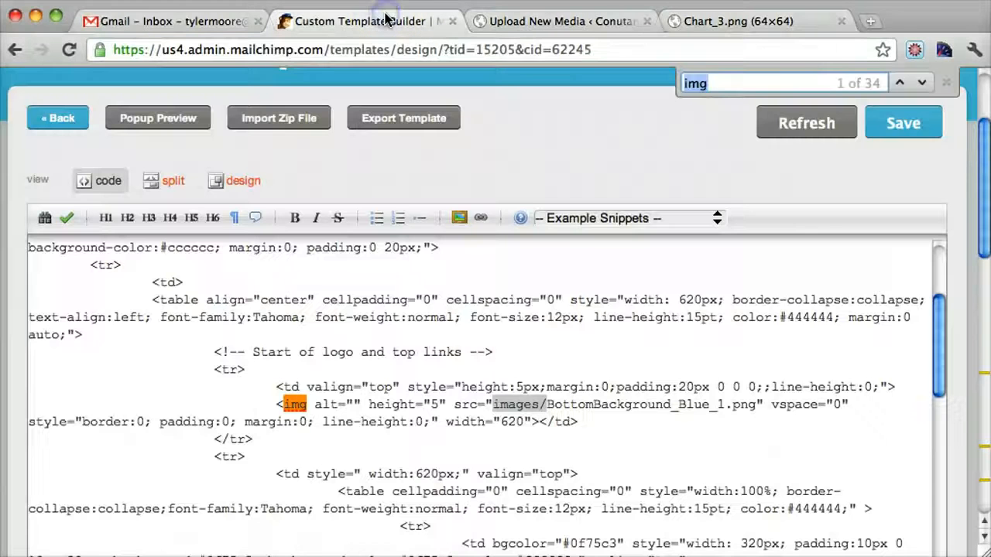
scroll(720, 393, up, 15)
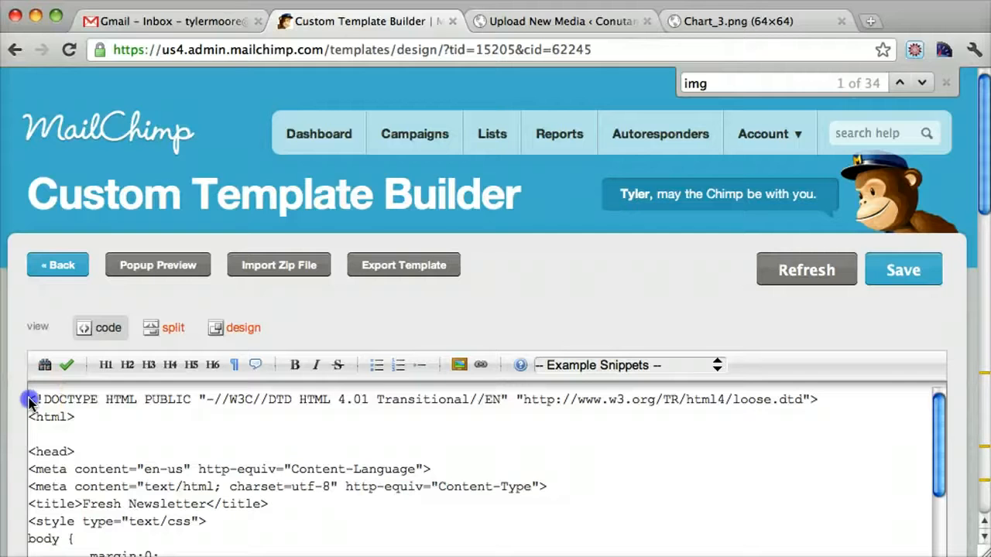
drag(31, 400, 142, 418)
key(super+a)
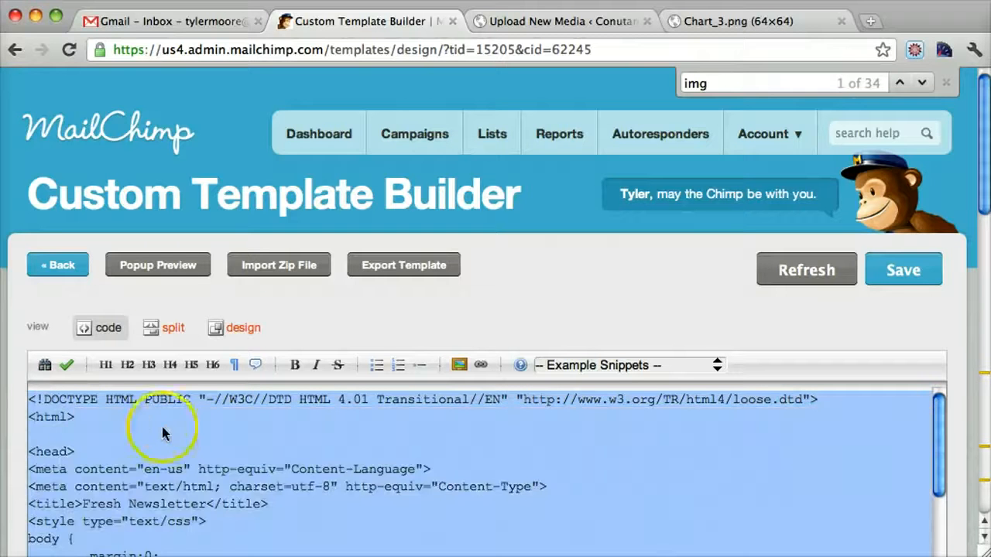
right_click(170, 438)
click(238, 486)
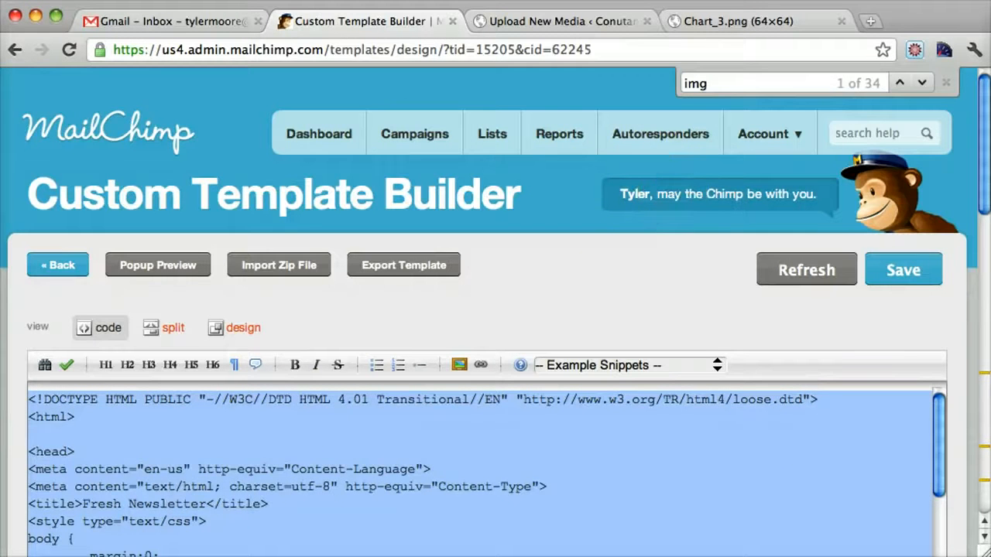
click(109, 339)
Step: Paste the copied HTML code into the blank TextEdit document and return to the beginning of the code
key(F9)
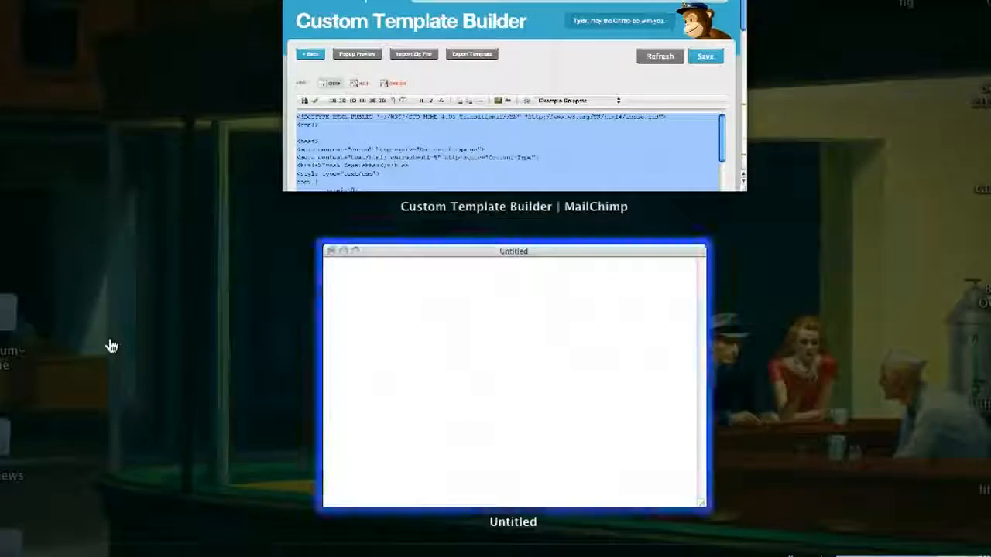
click(478, 369)
click(331, 220)
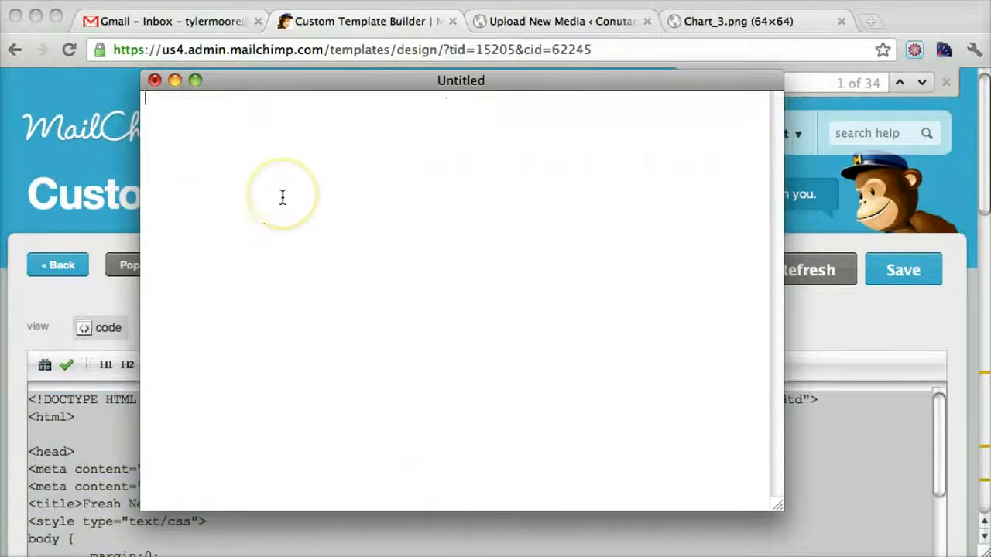
key(super+v)
scroll(434, 310, up, 10)
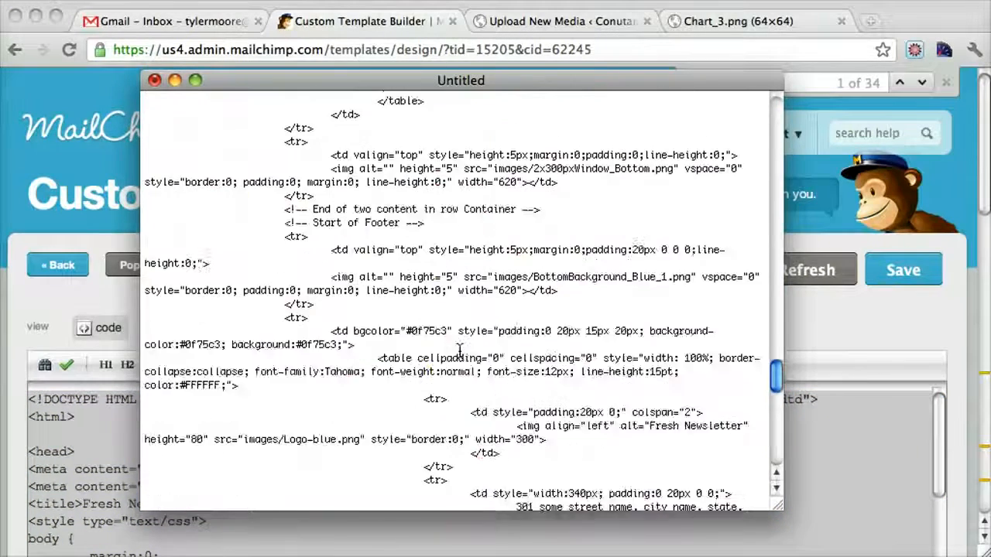
scroll(459, 350, up, 15)
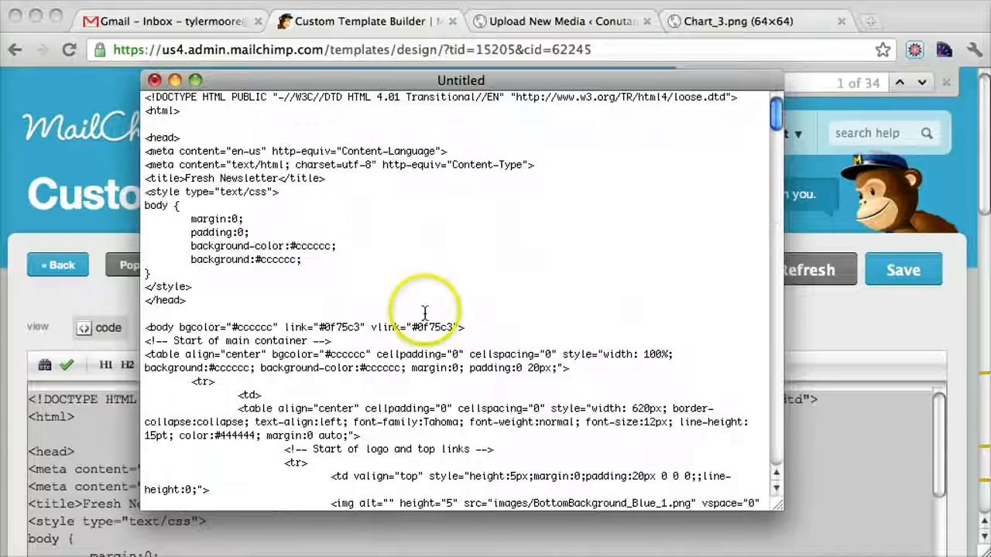
click(404, 249)
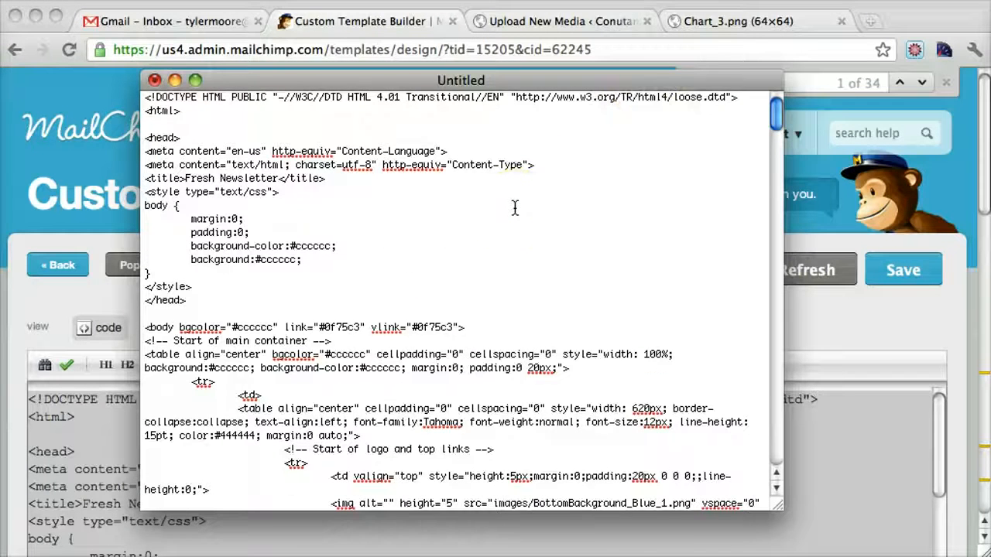
Step: Open find and replace for the pasted code, set the search text to images/ and clear the replacement text
scroll(515, 209, down, 2)
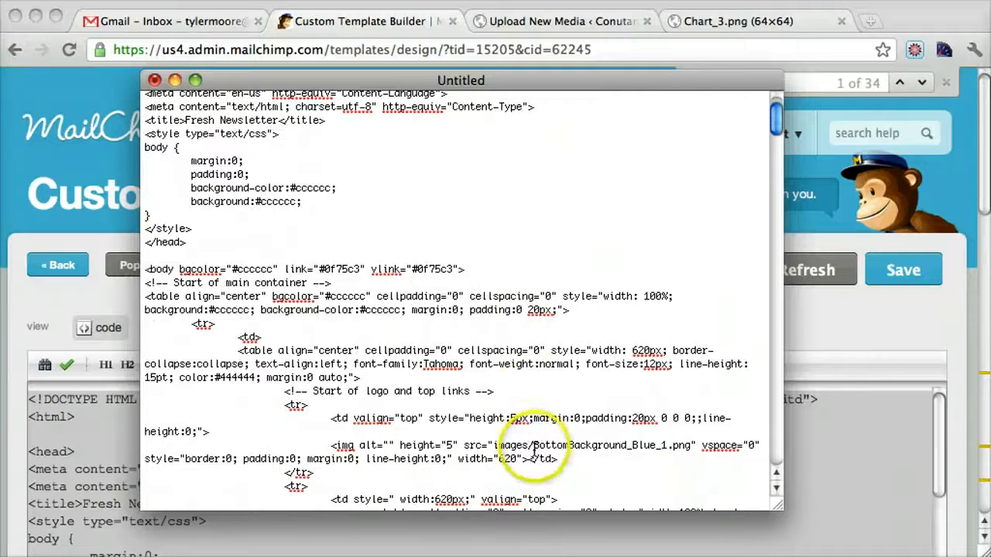
double_click(507, 447)
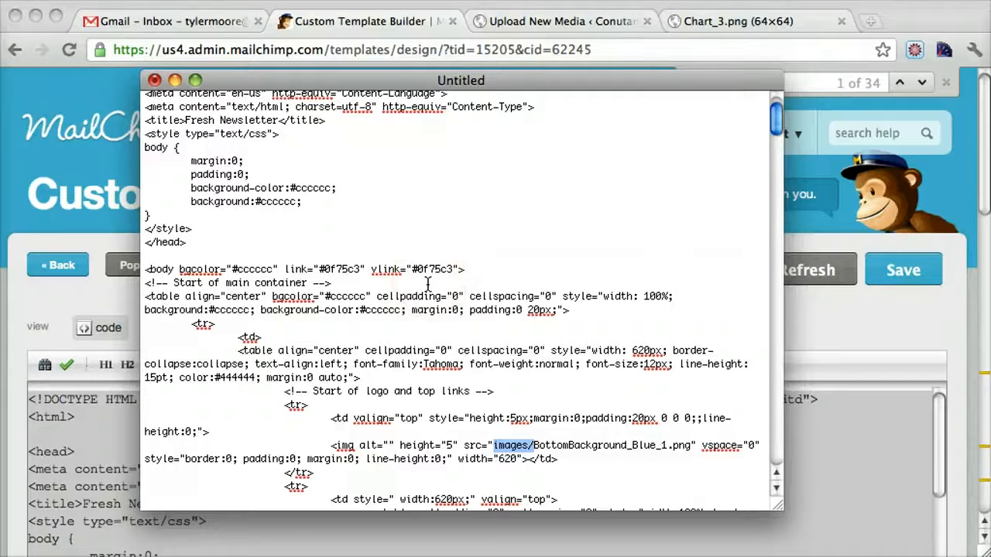
key(super+f)
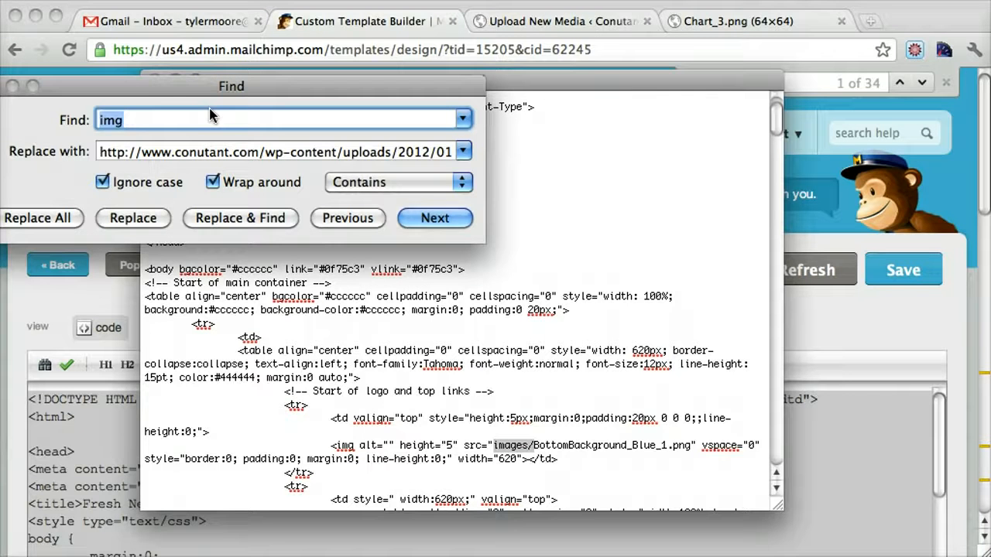
text(images/)
drag(177, 88, 364, 88)
click(530, 158)
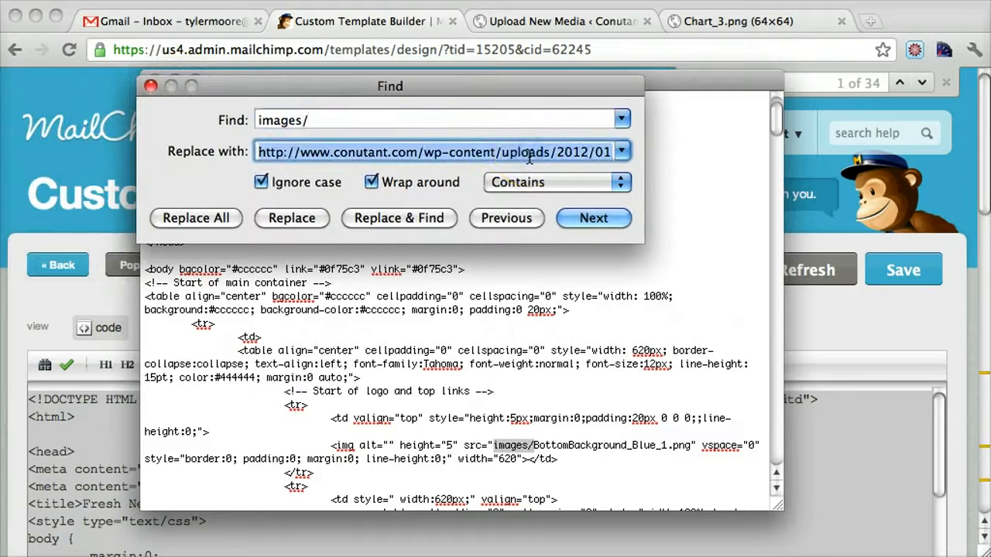
key(BackSpace)
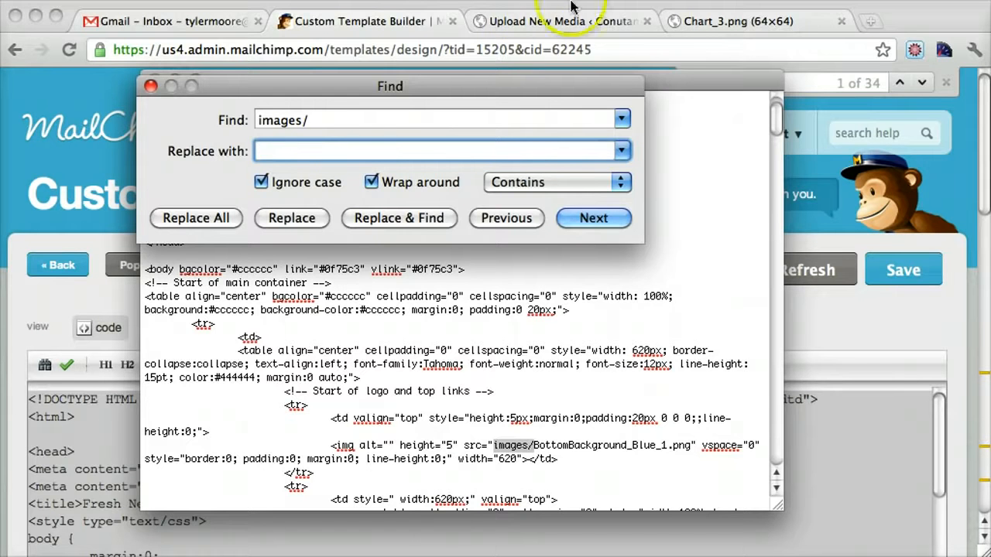
click(702, 22)
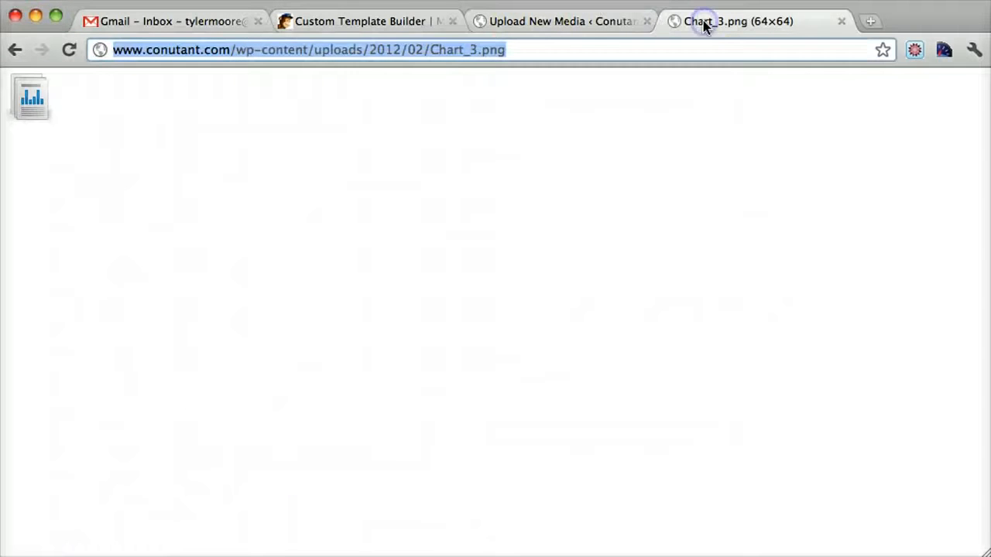
click(427, 49)
drag(427, 49, 126, 53)
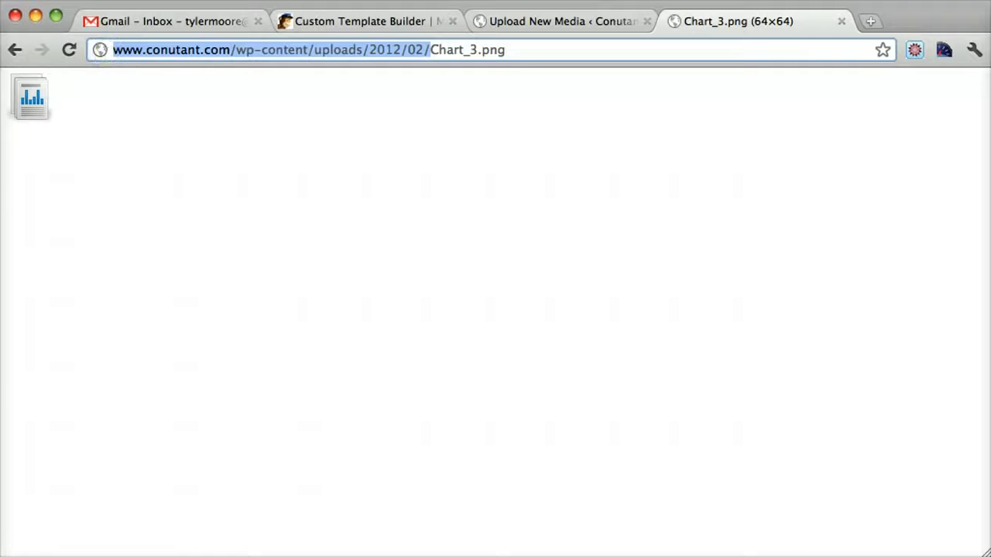
key(super+Tab)
key(super+v)
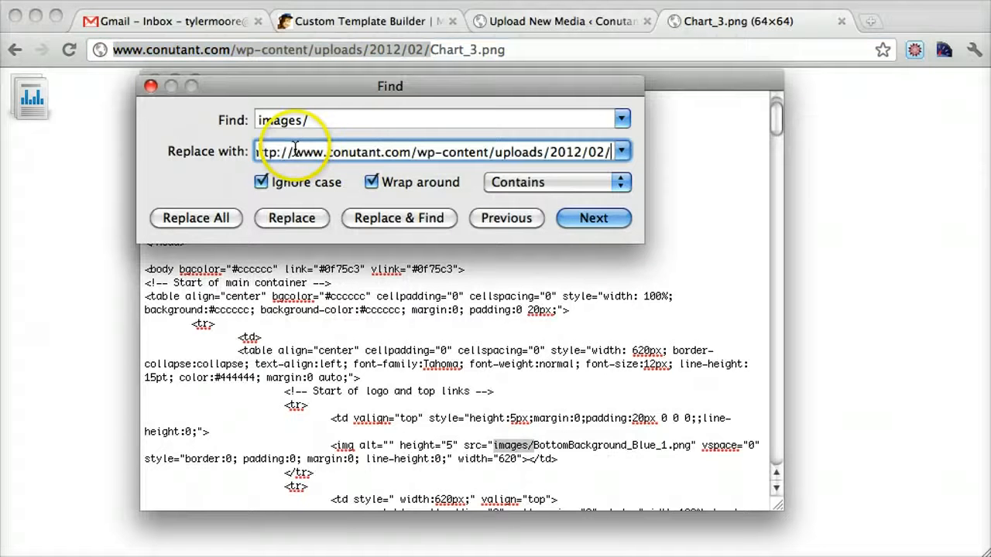
Step: Check the search and replacement texts, then replace every images/ in the code with the hosted folder URL
drag(416, 147, 147, 151)
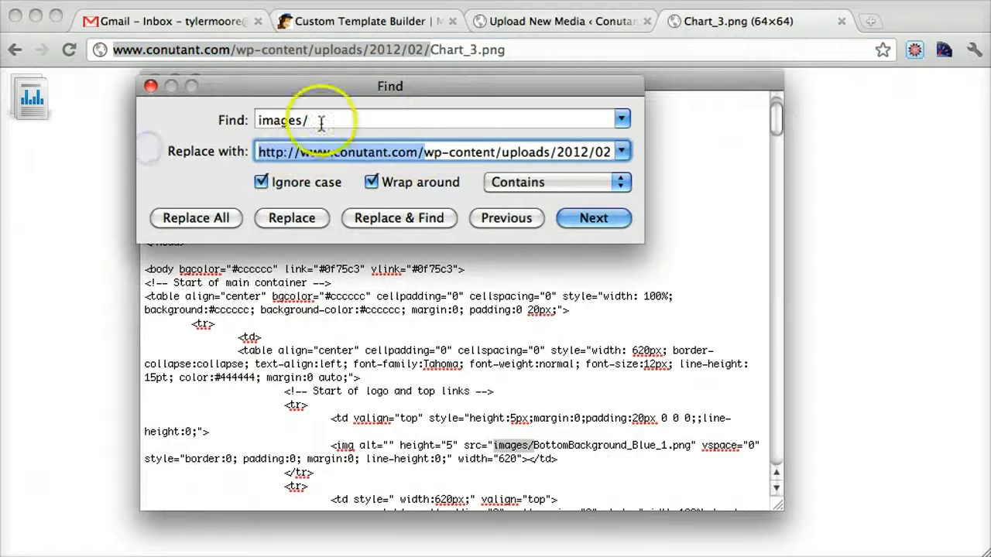
drag(326, 122, 215, 119)
drag(275, 152, 684, 155)
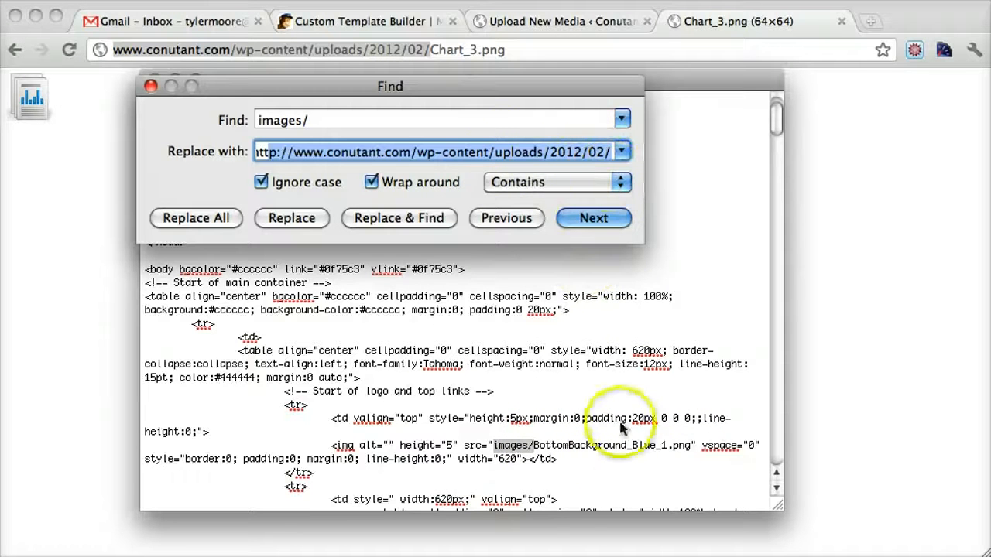
click(198, 220)
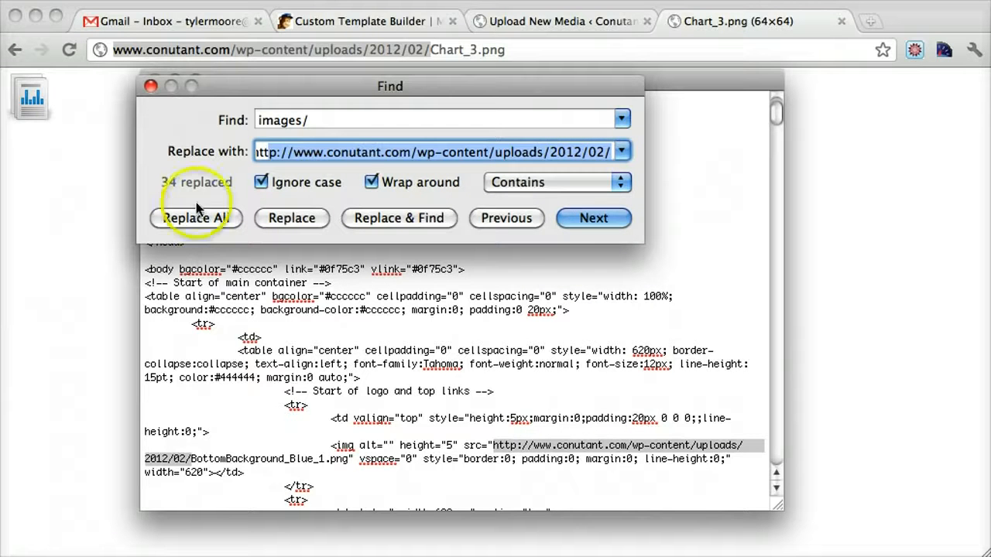
Step: Close find and replace and copy all of the edited HTML code
click(151, 86)
click(404, 216)
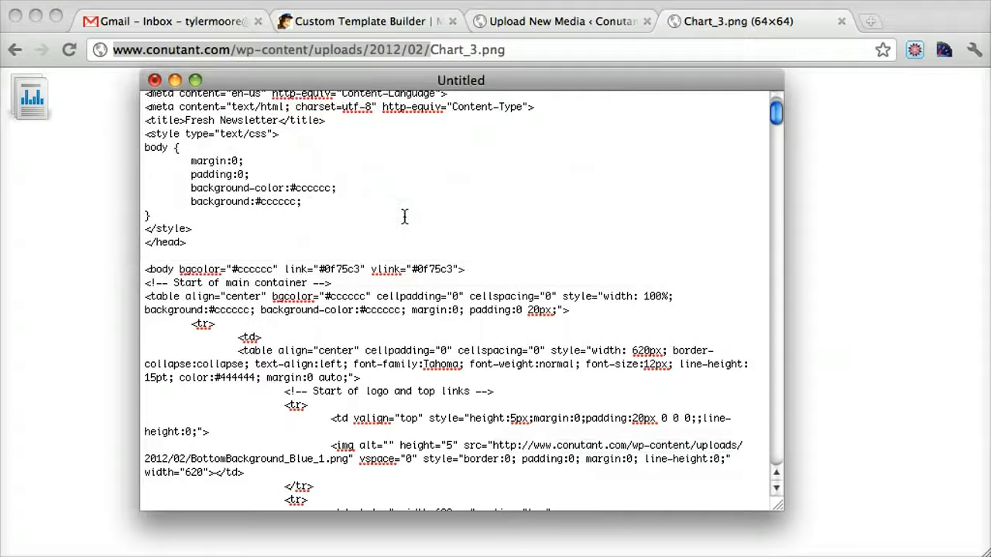
key(super+a)
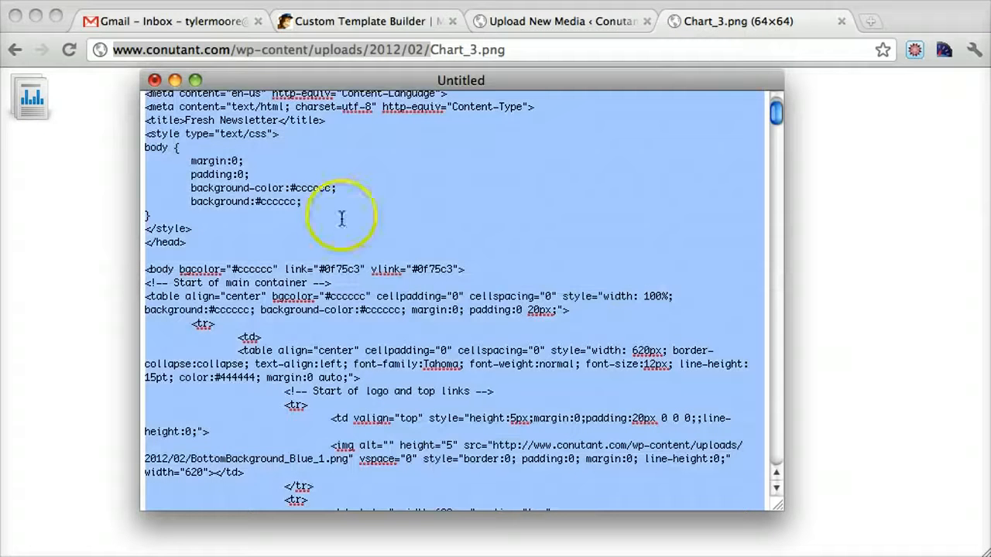
Step: Switch to the MailChimp Custom Template Builder and replace its entire template code with the copied HTML
click(544, 17)
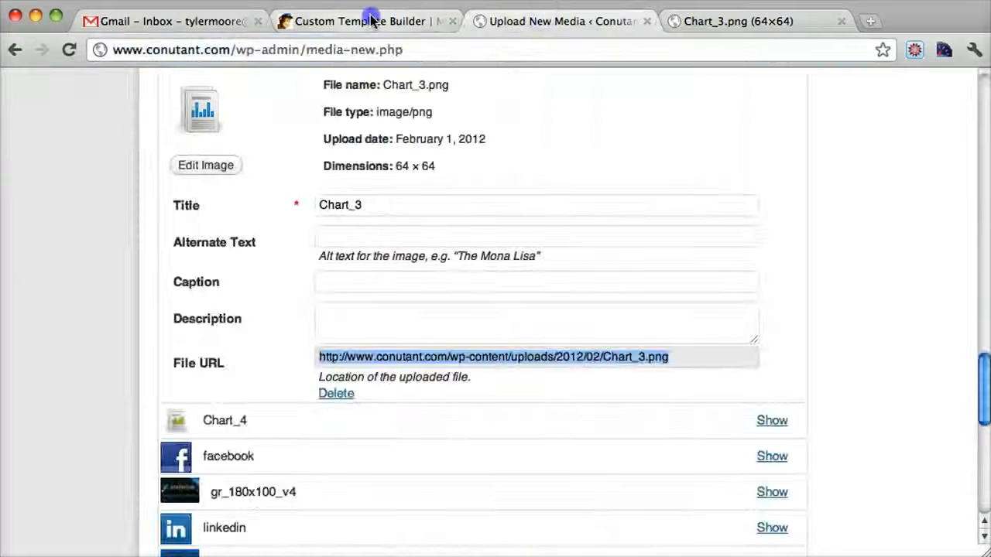
click(420, 21)
triple_click(428, 310)
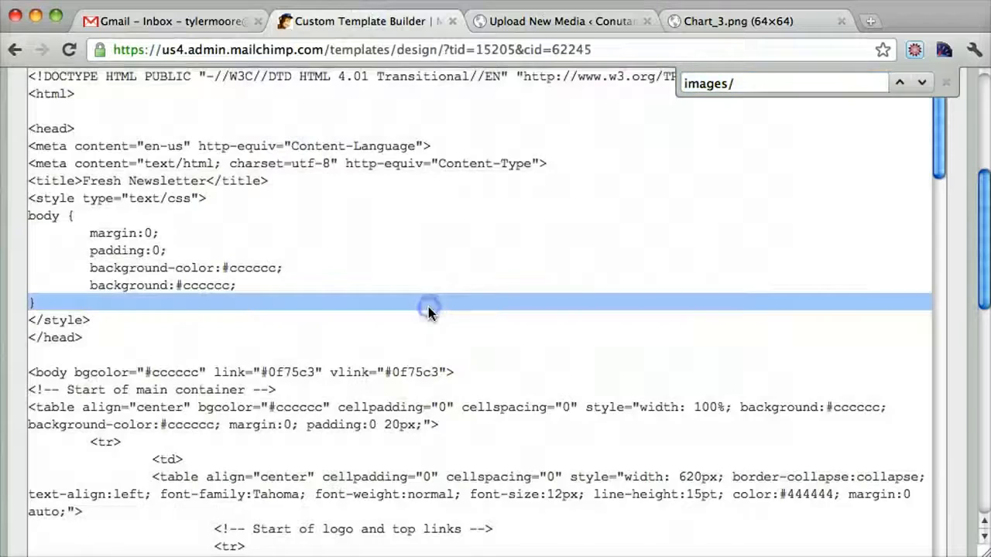
key(super+a)
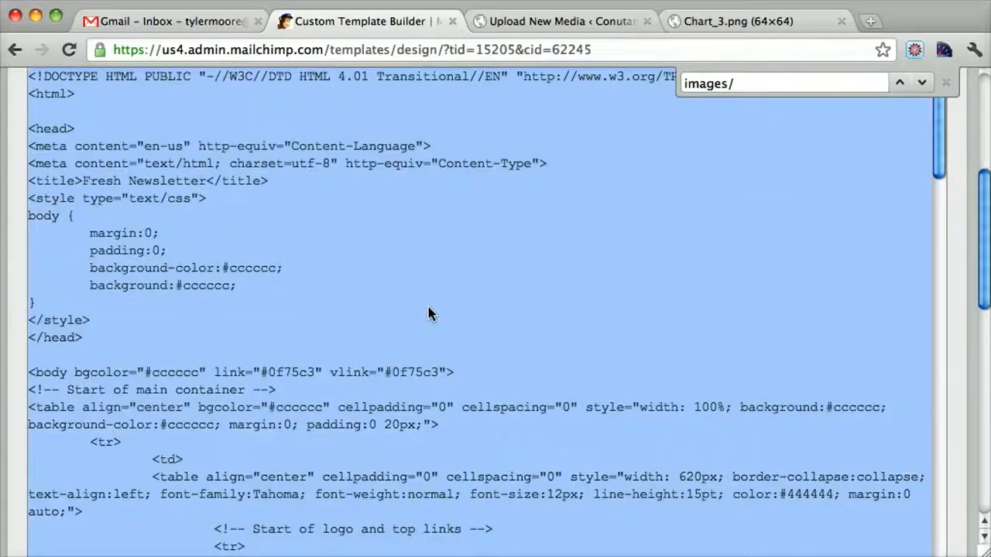
key(super+v)
click(580, 300)
Step: Check the hosted image URLs in the pasted code, such as the one for Newsletter_border_top.png
scroll(581, 300, up, 15)
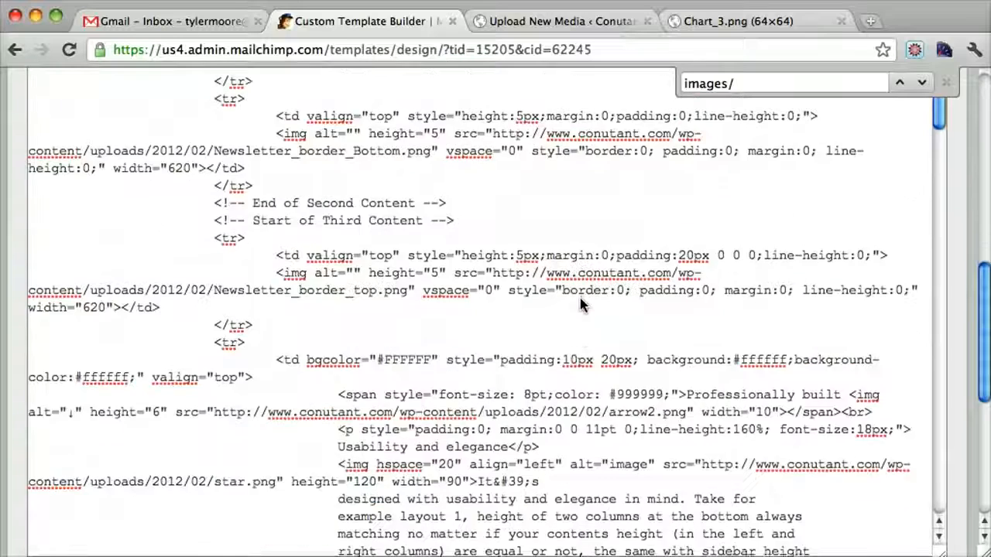
scroll(581, 304, up, 2)
click(490, 294)
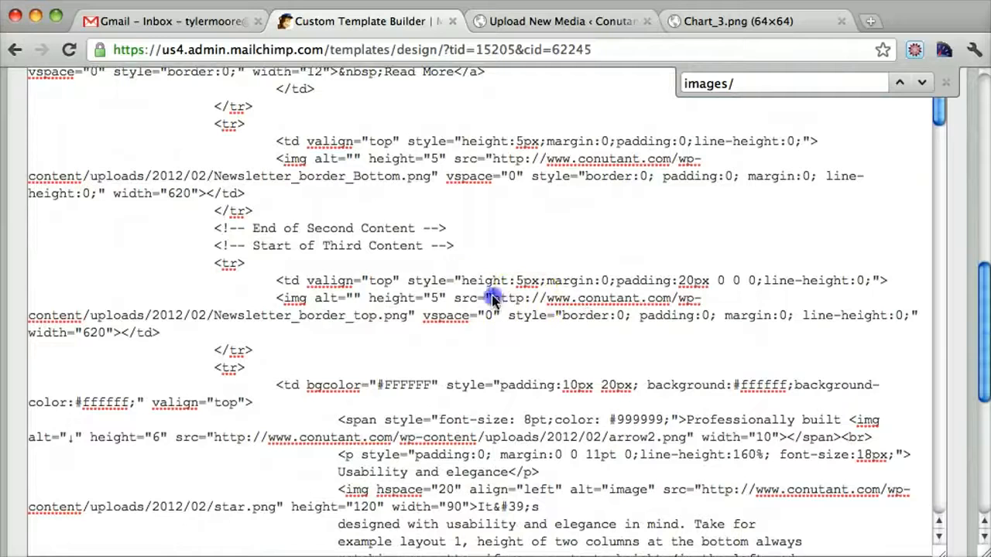
drag(493, 299, 329, 322)
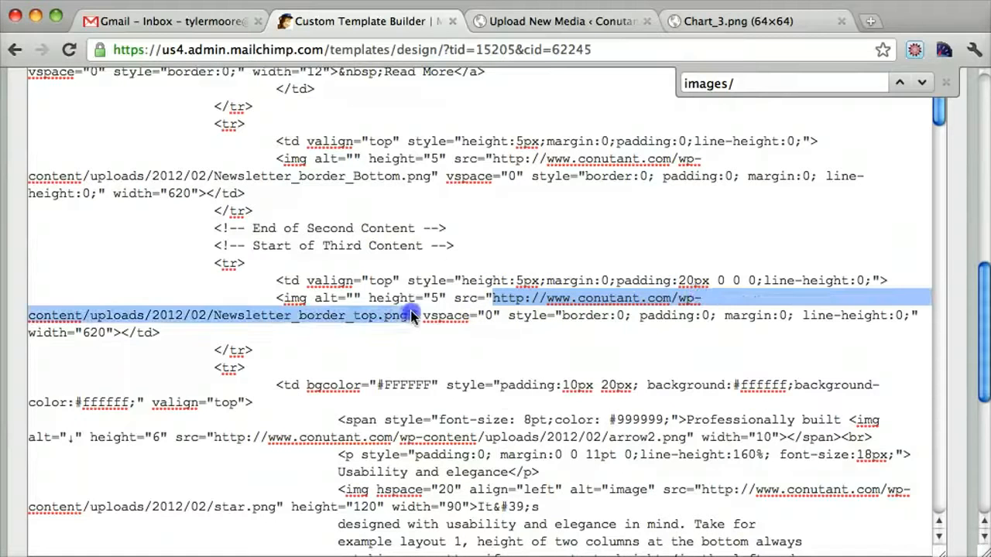
Step: Show the template in split view and refresh it to check the logo and main picture in the preview
scroll(407, 316, up, 20)
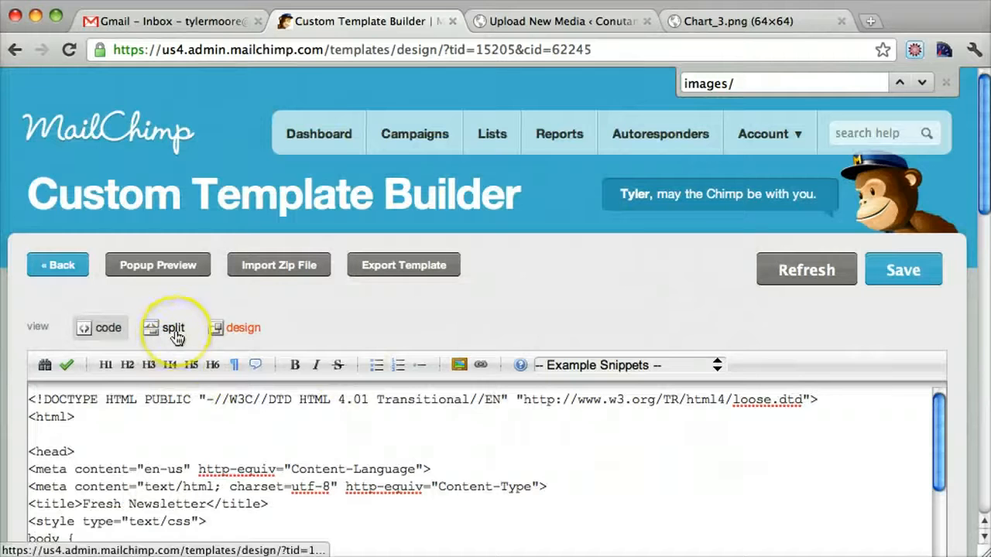
click(173, 329)
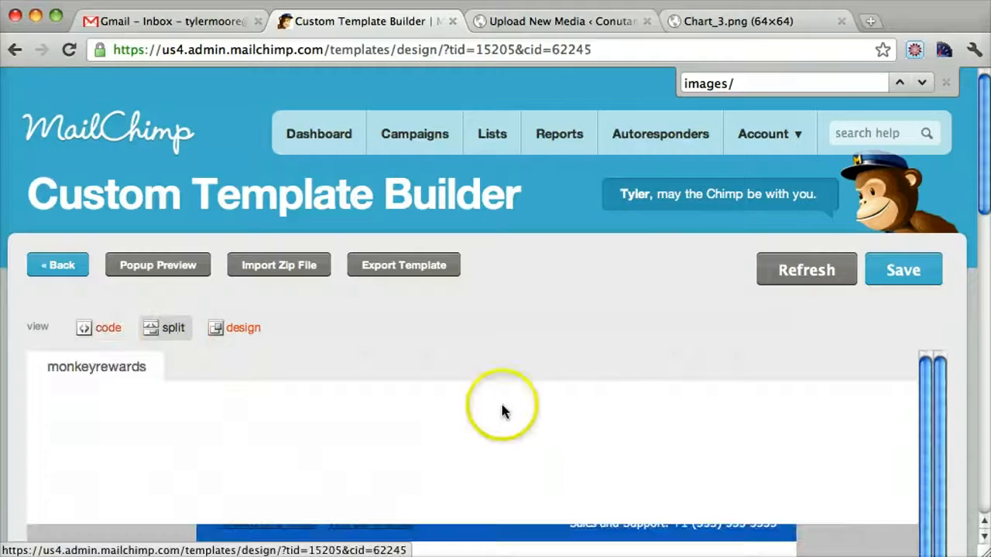
scroll(500, 400, down, 3)
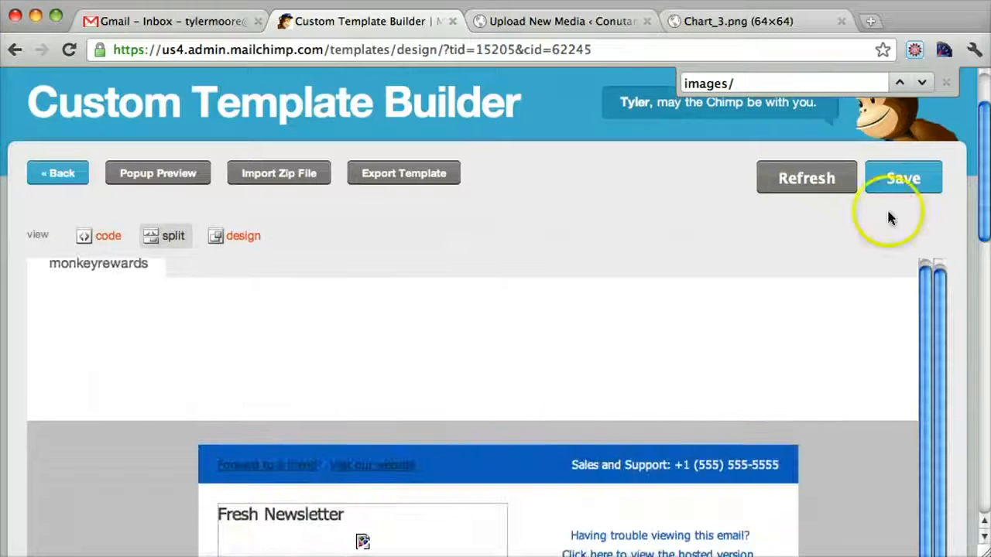
drag(988, 167, 987, 222)
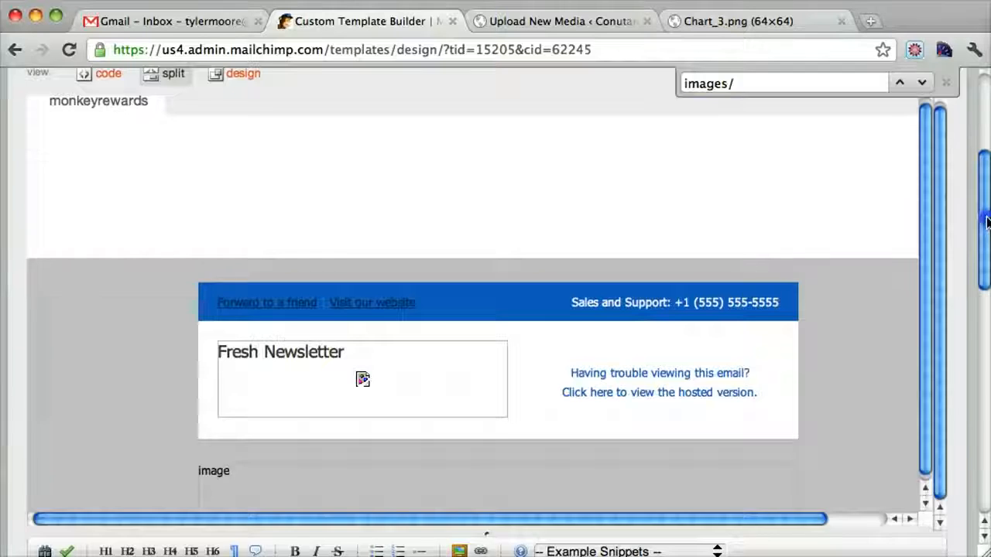
scroll(987, 222, up, 5)
click(808, 269)
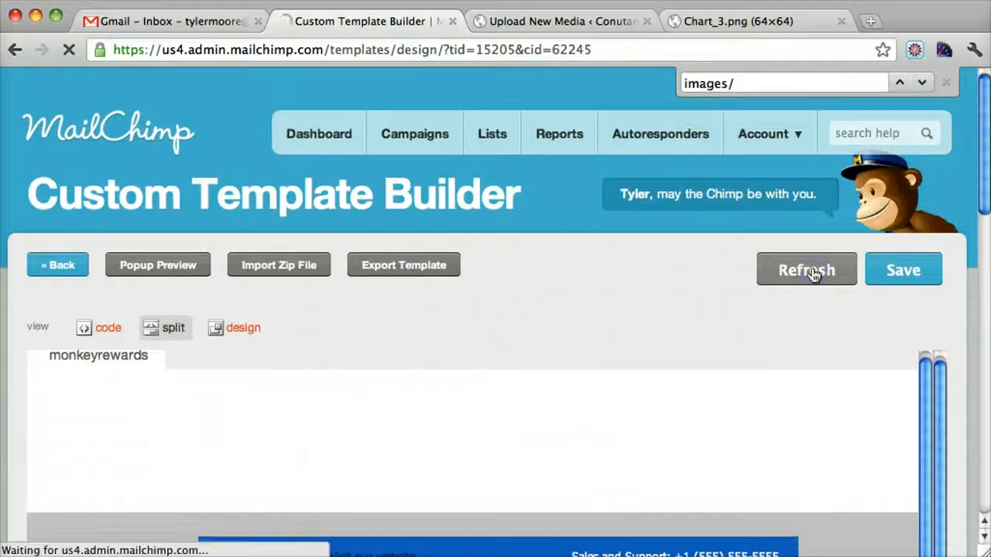
drag(979, 203, 982, 281)
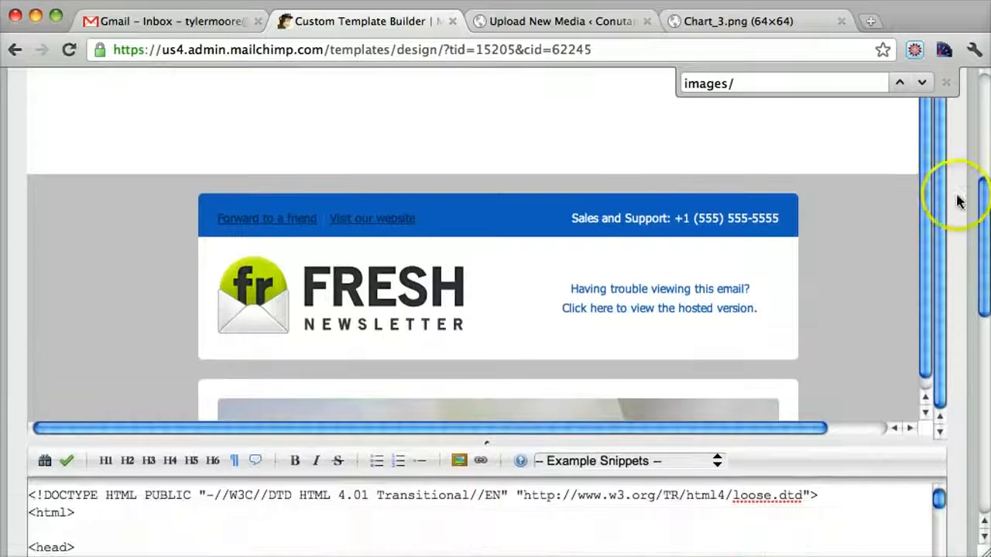
drag(981, 215, 956, 234)
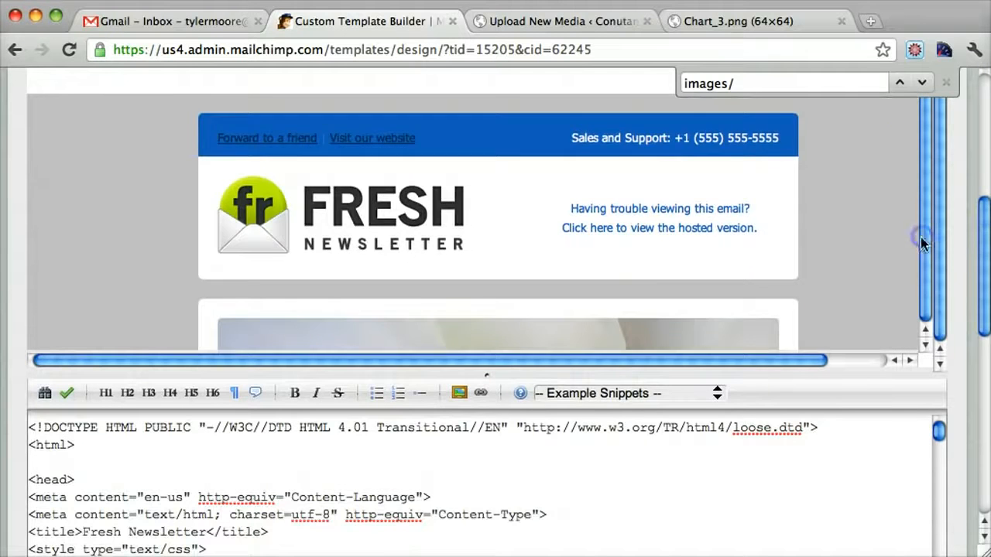
scroll(812, 243, down, 8)
scroll(812, 239, up, 15)
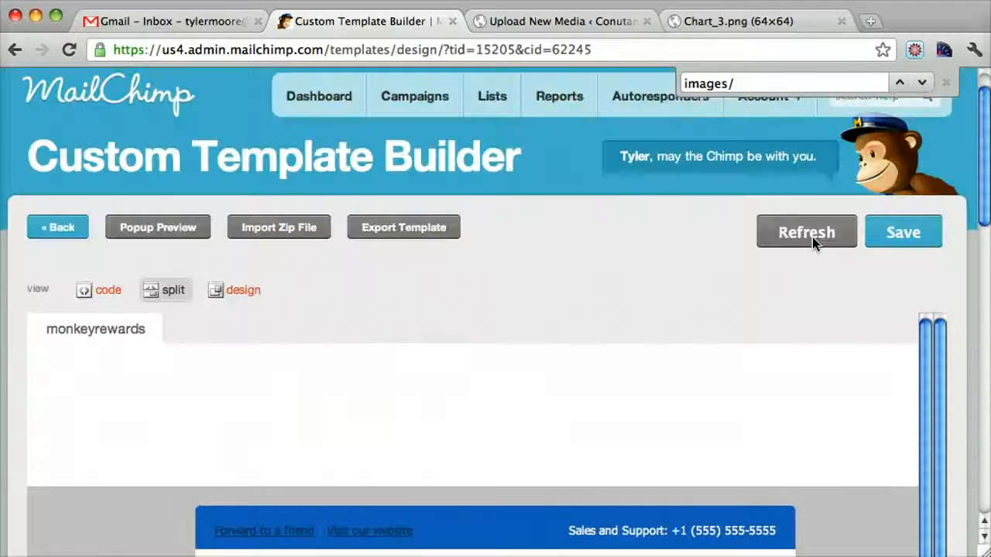
Step: Switch the template to design view and examine the images and text throughout the newsletter
click(242, 290)
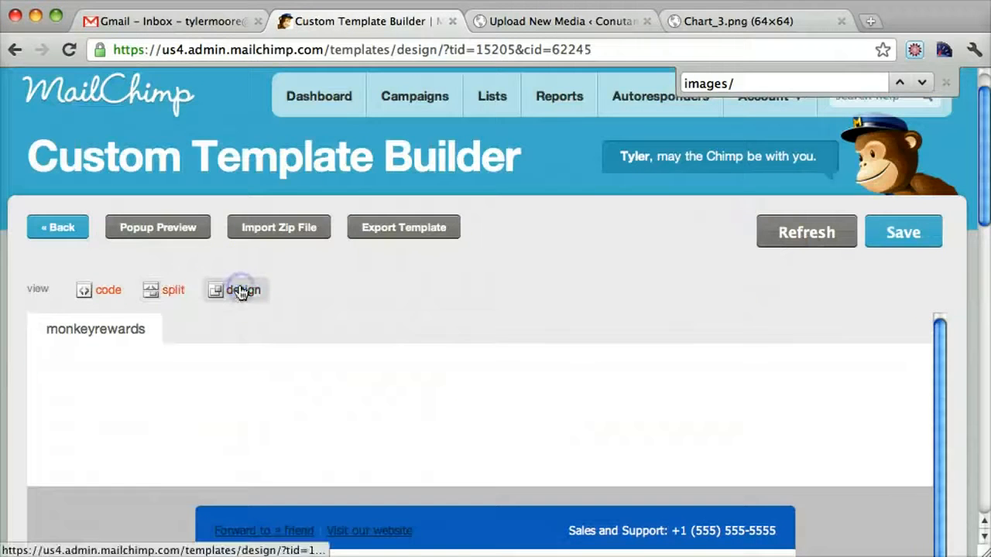
scroll(786, 432, down, 5)
scroll(786, 433, down, 10)
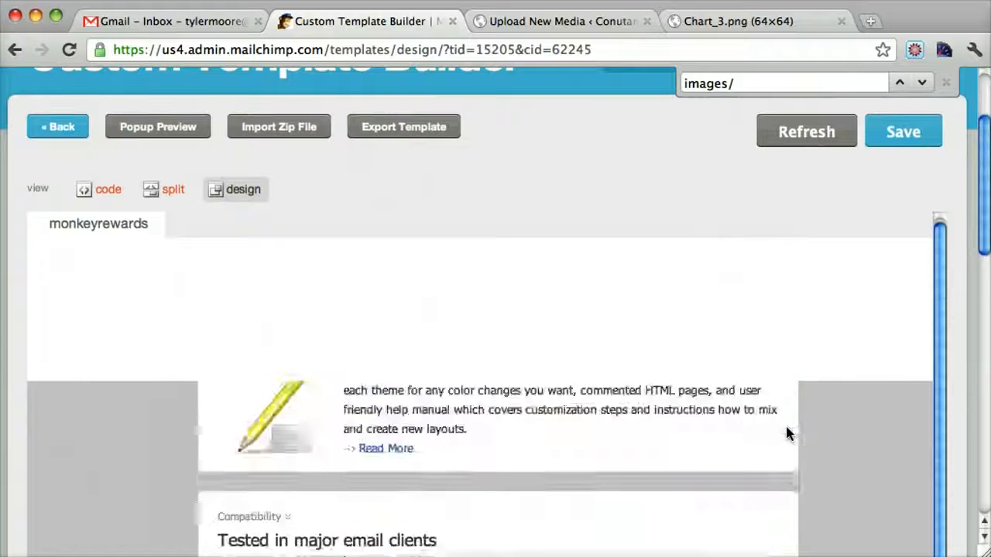
scroll(785, 434, down, 5)
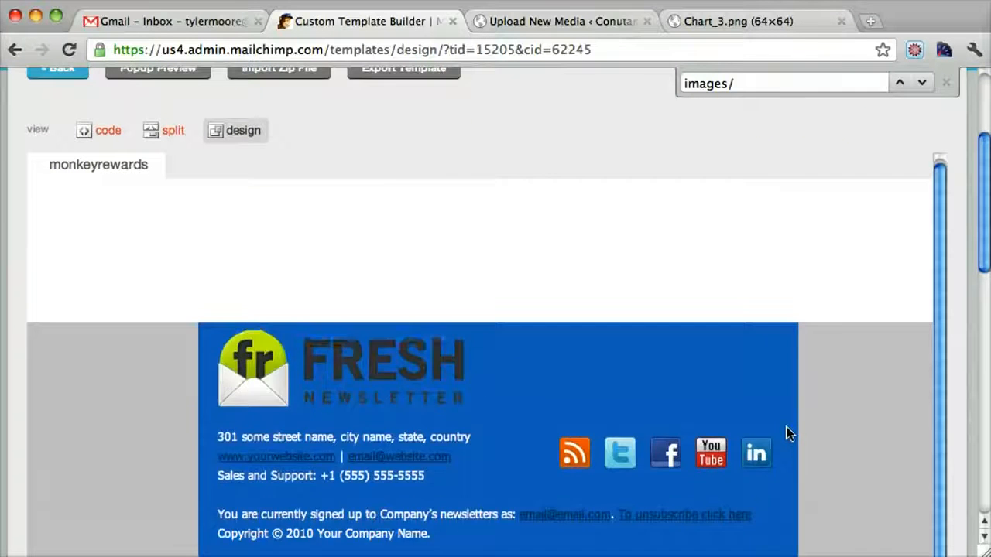
scroll(786, 434, up, 20)
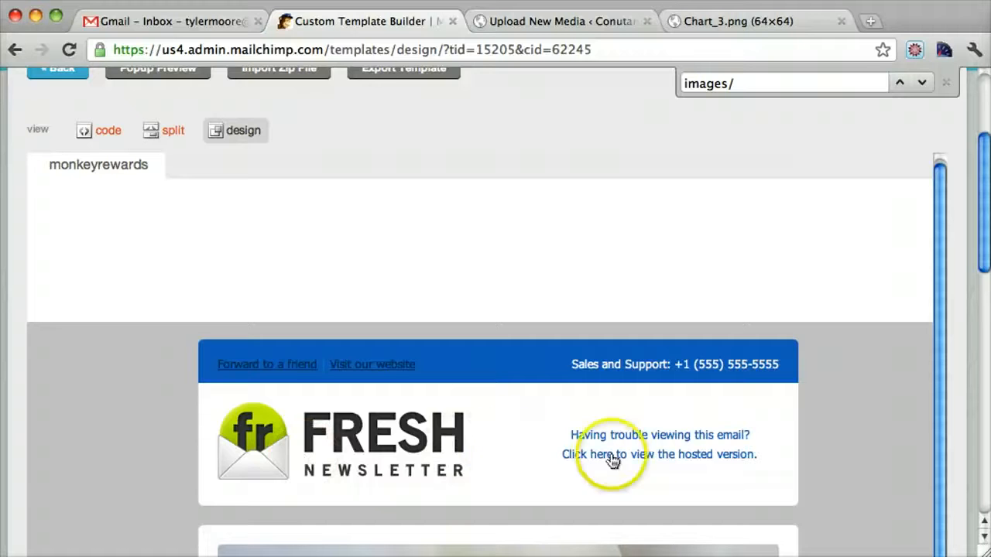
scroll(612, 460, down, 6)
scroll(333, 449, down, 2)
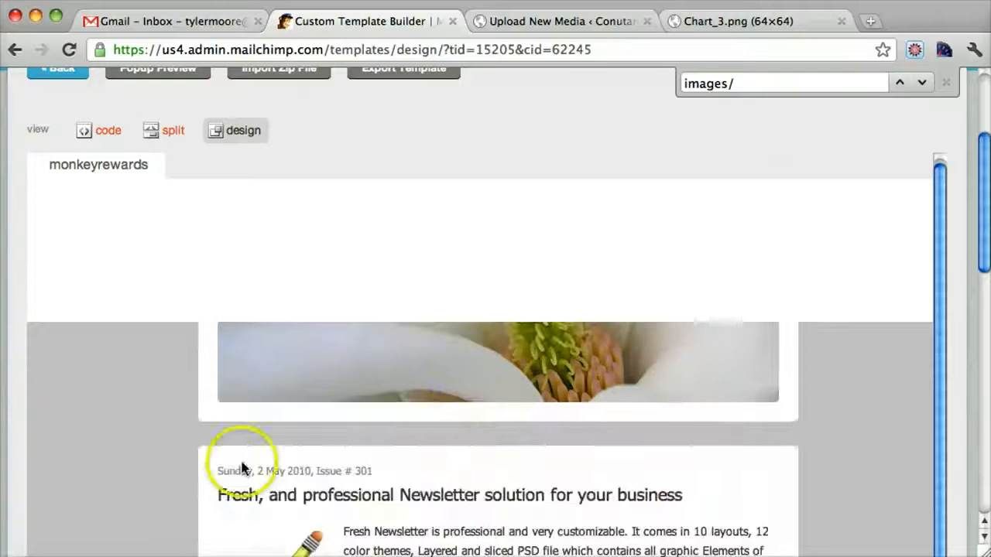
scroll(464, 464, down, 4)
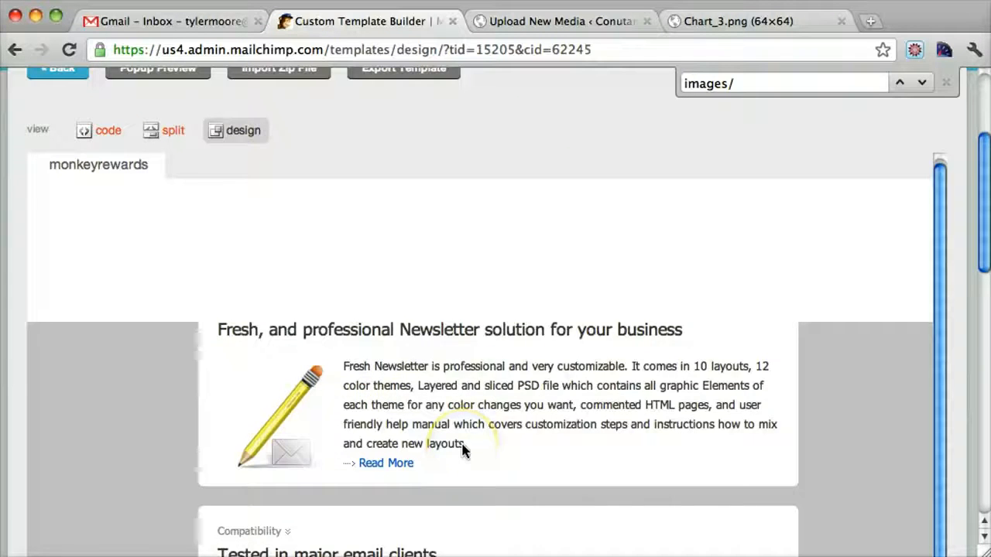
scroll(462, 449, down, 6)
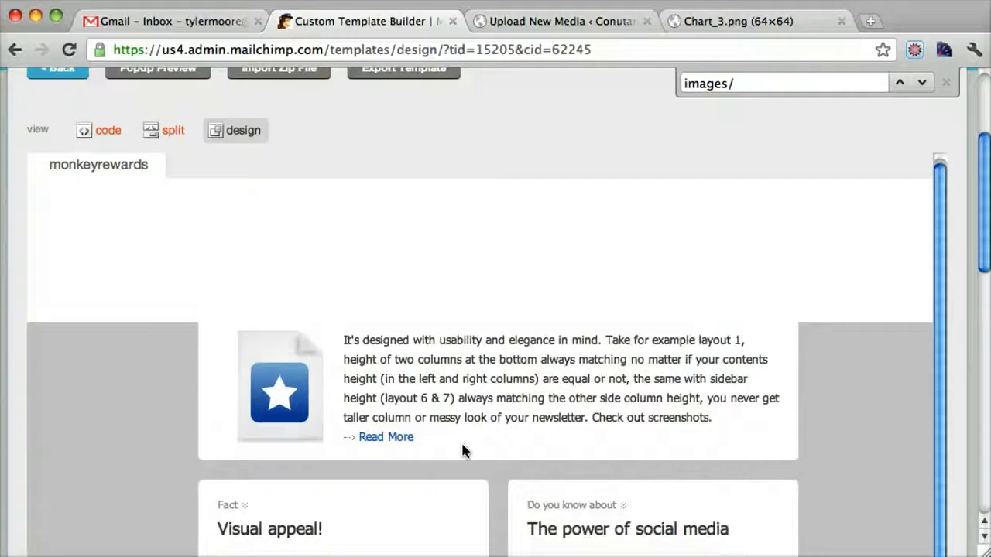
scroll(465, 445, up, 8)
scroll(546, 453, down, 3)
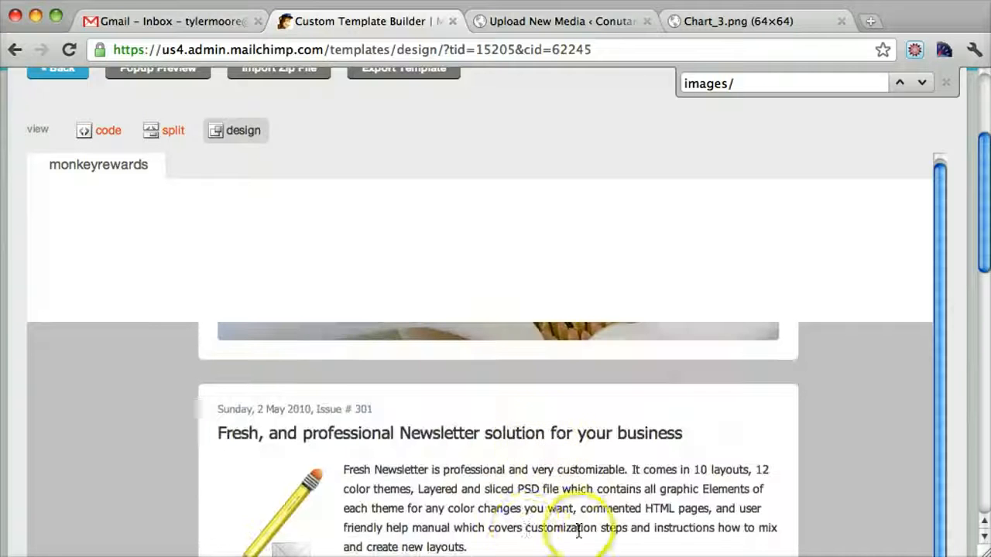
scroll(582, 460, down, 2)
scroll(583, 462, up, 3)
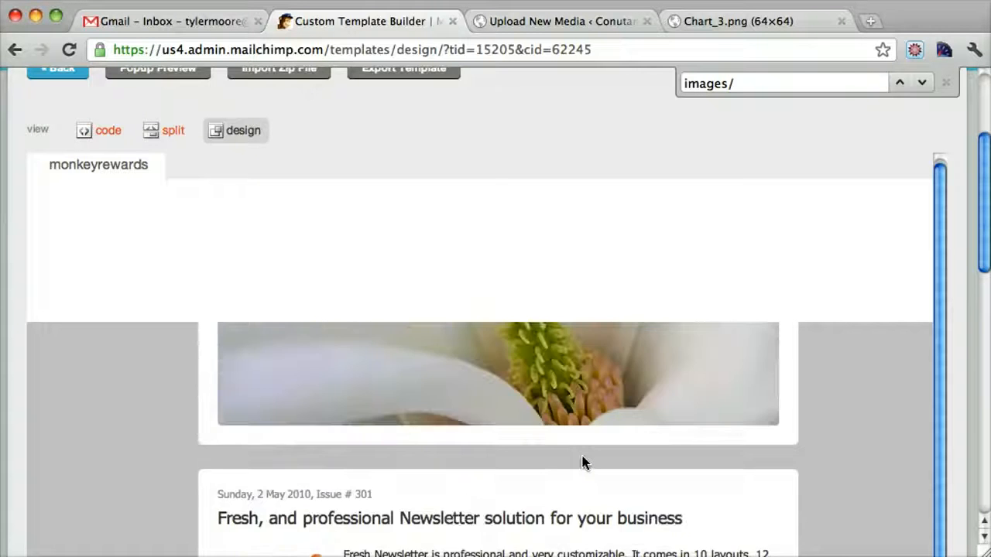
scroll(584, 463, up, 5)
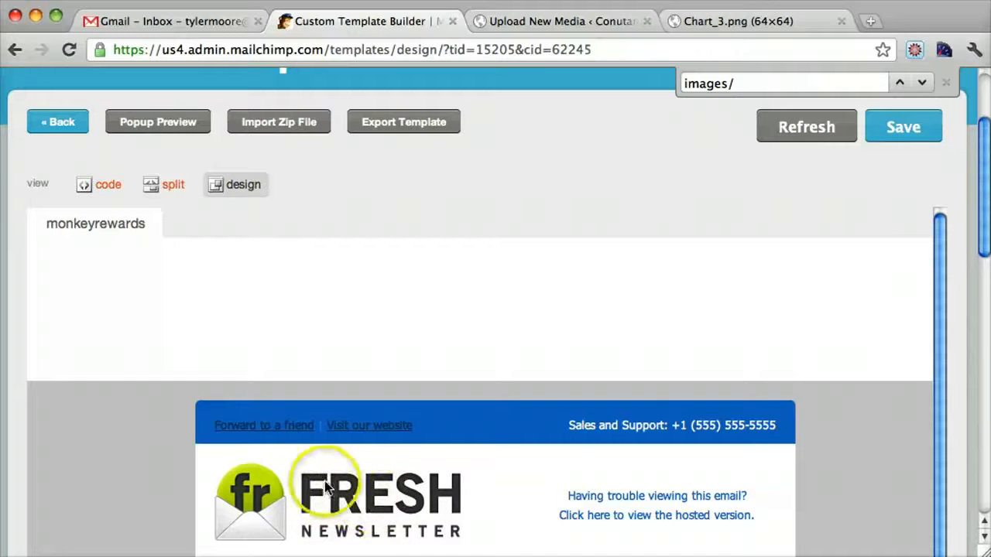
Step: Return to the uploaded WordPress media and show the details and file URL of the Logo image
click(736, 16)
click(526, 21)
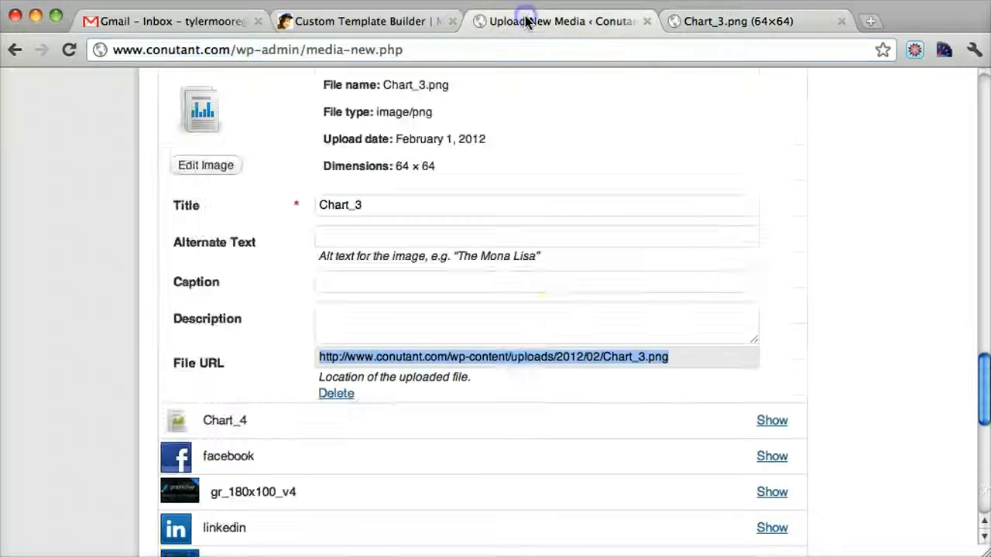
scroll(575, 322, down, 10)
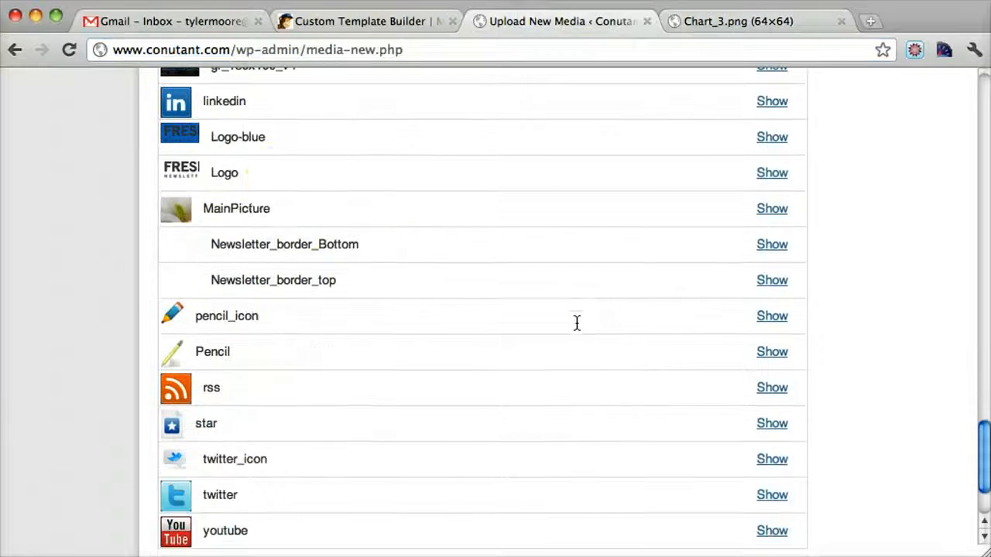
click(777, 174)
scroll(777, 176, down, 8)
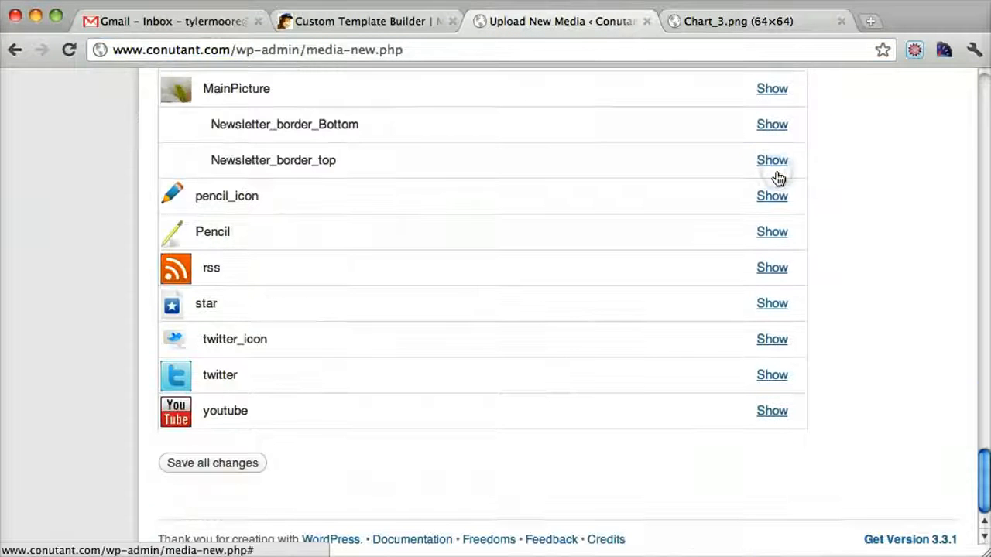
scroll(778, 178, up, 5)
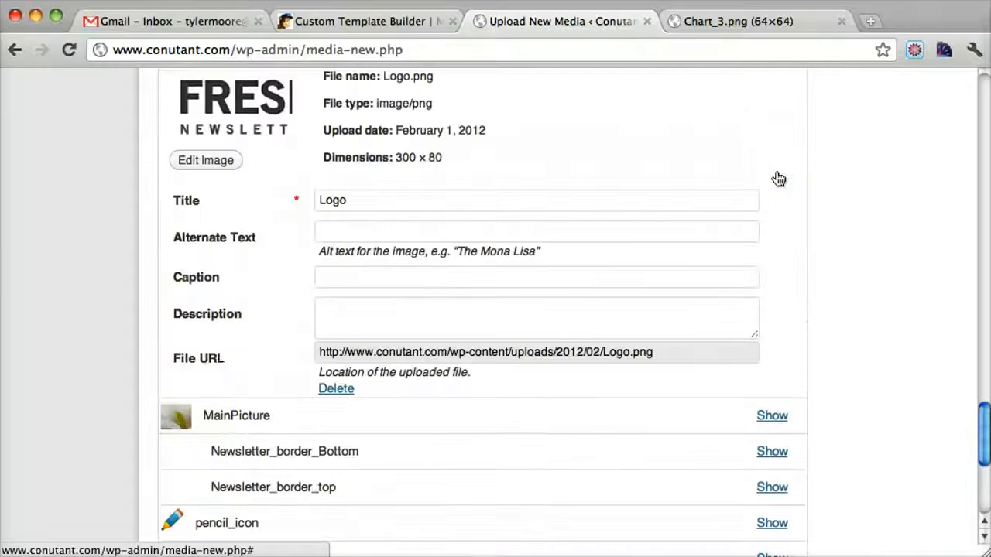
scroll(778, 178, up, 3)
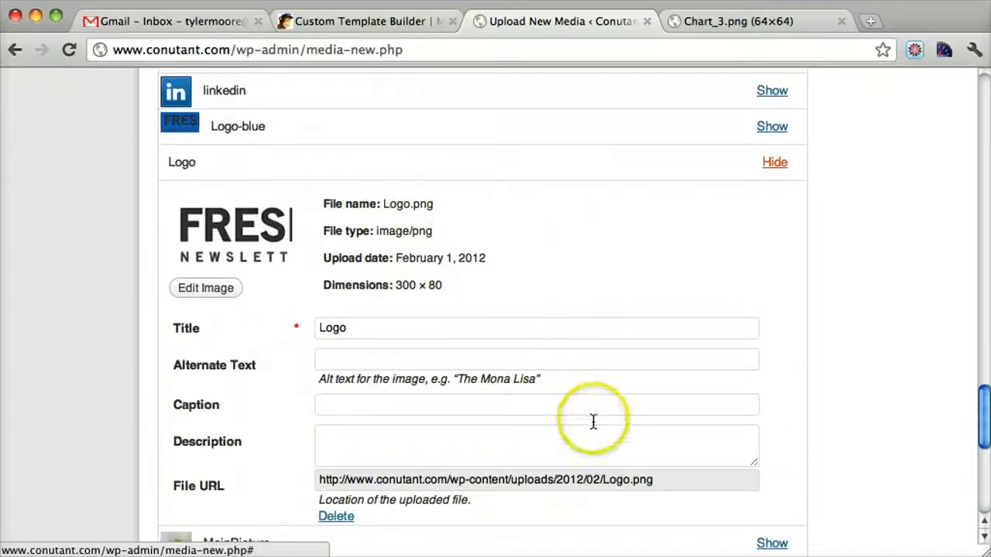
Step: Upload landone.png from the Desktop to the WordPress media library as new media
scroll(574, 370, up, 20)
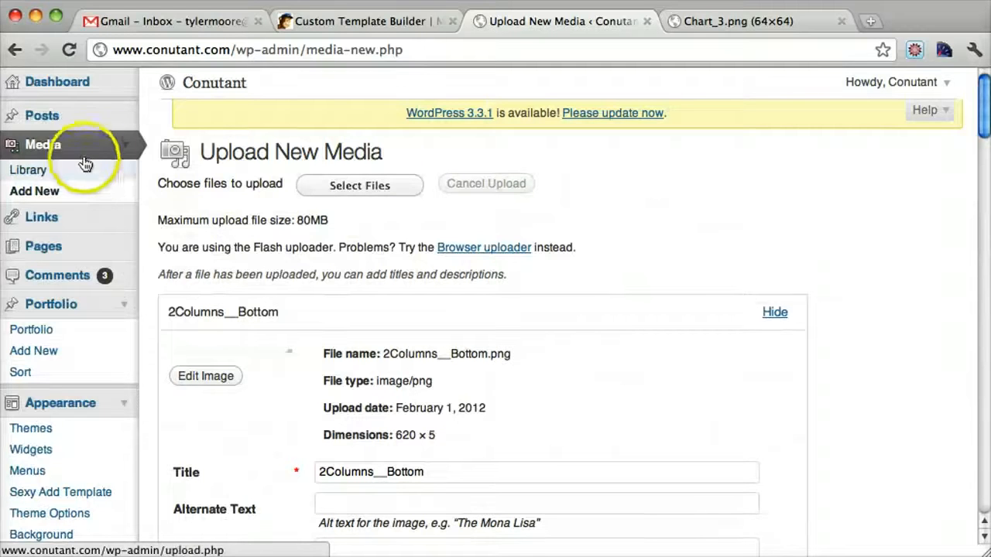
click(54, 199)
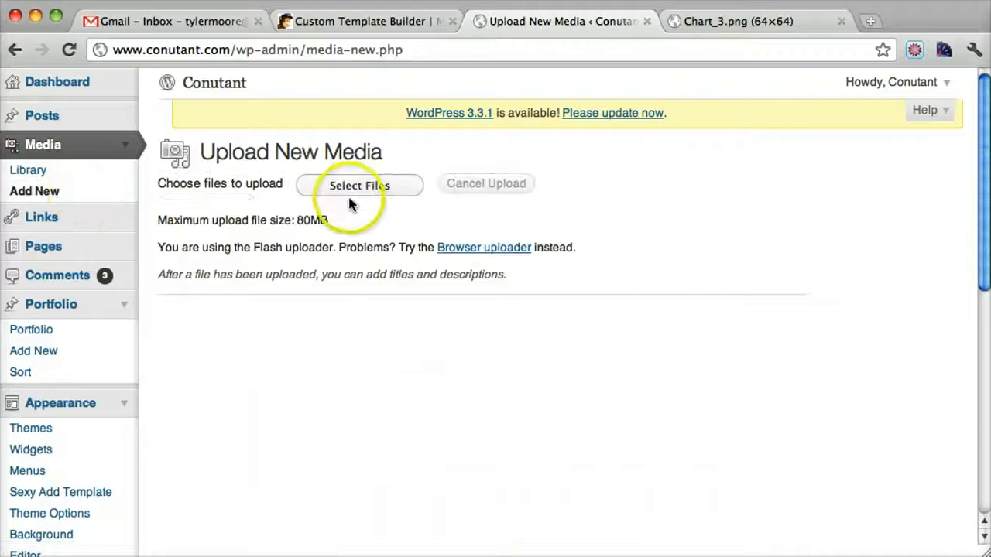
click(370, 200)
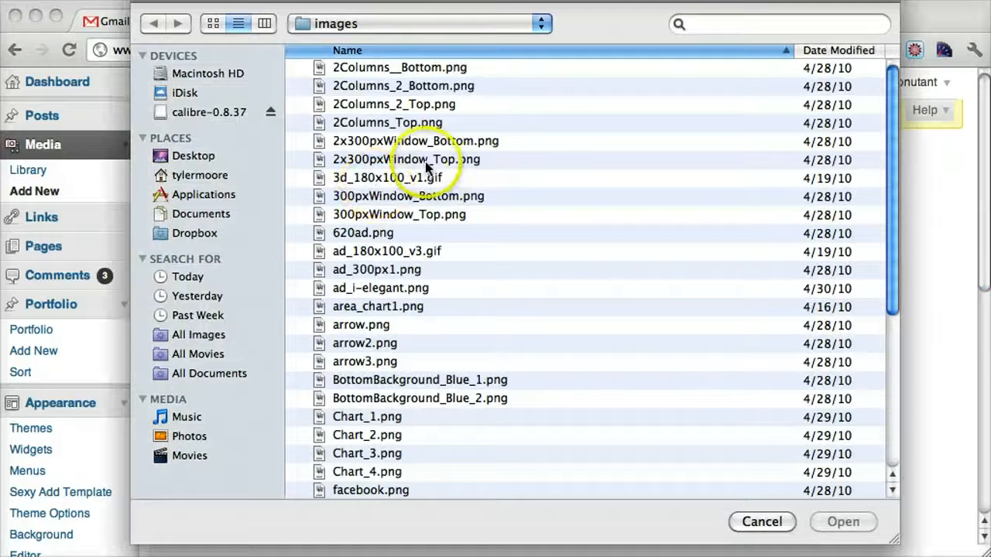
click(192, 158)
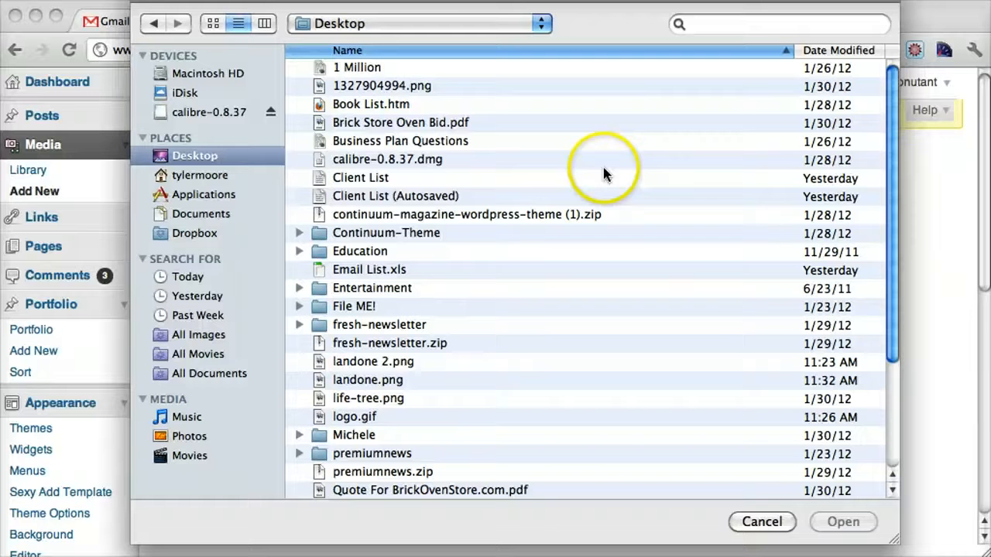
click(374, 202)
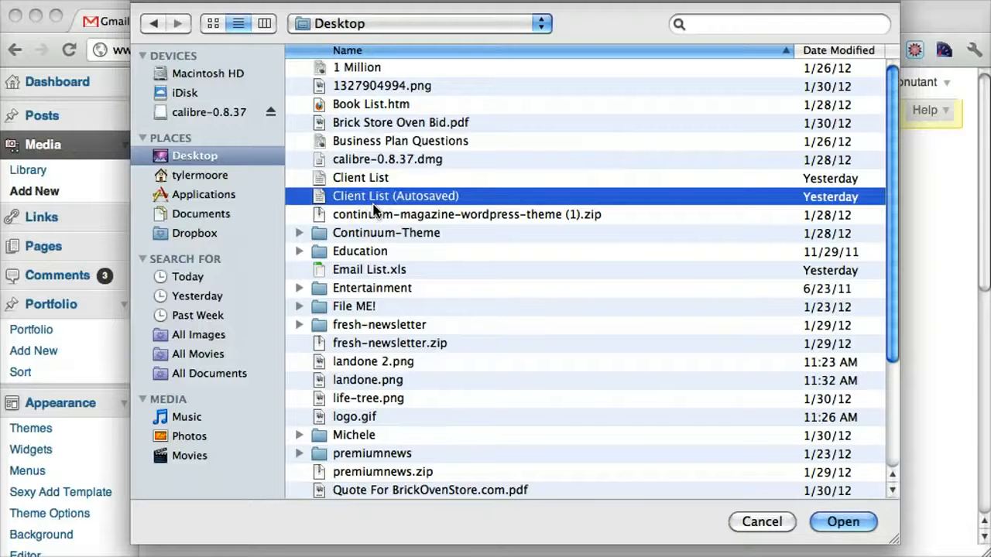
key(l)
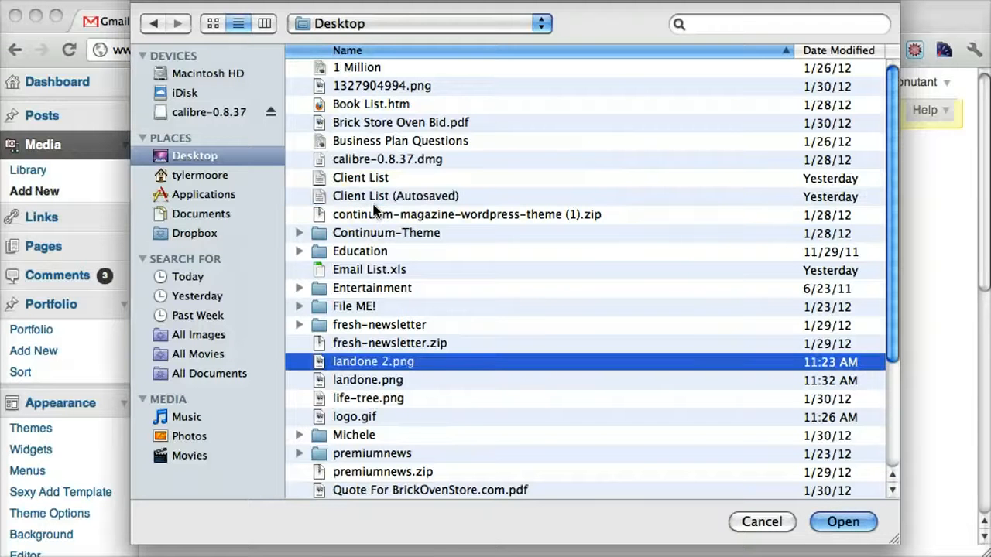
click(396, 383)
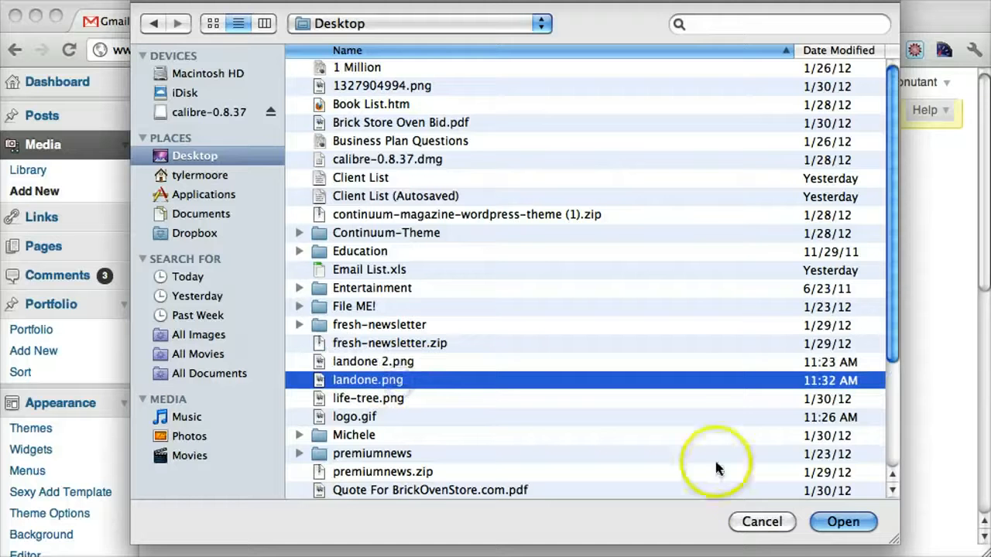
click(842, 522)
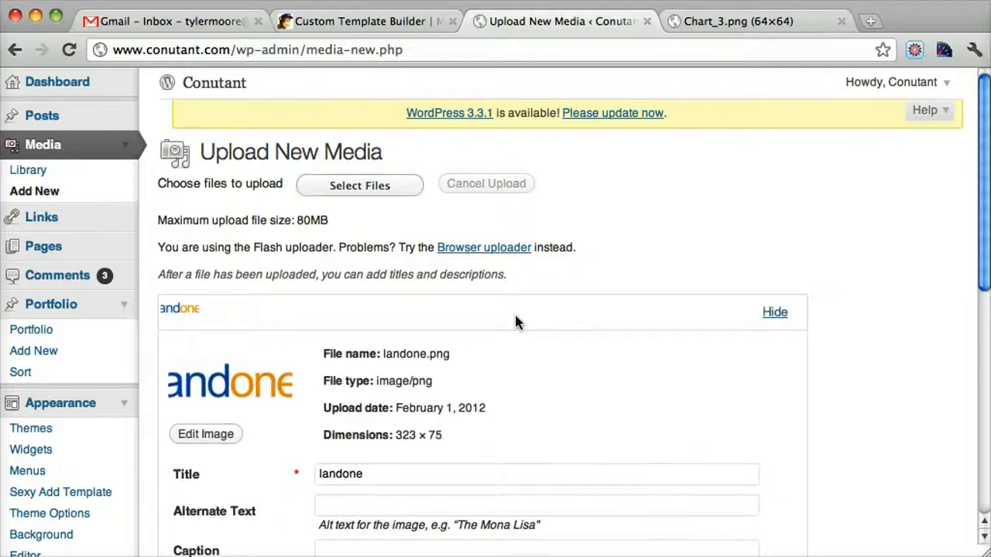
Step: Copy the file URL of the uploaded landone.png image
scroll(515, 321, down, 5)
click(658, 434)
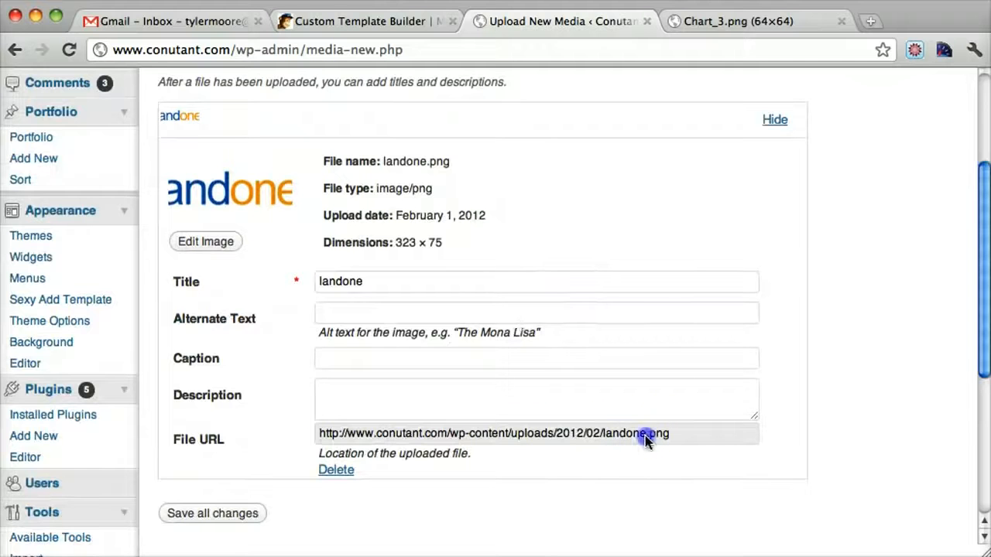
triple_click(630, 435)
right_click(622, 434)
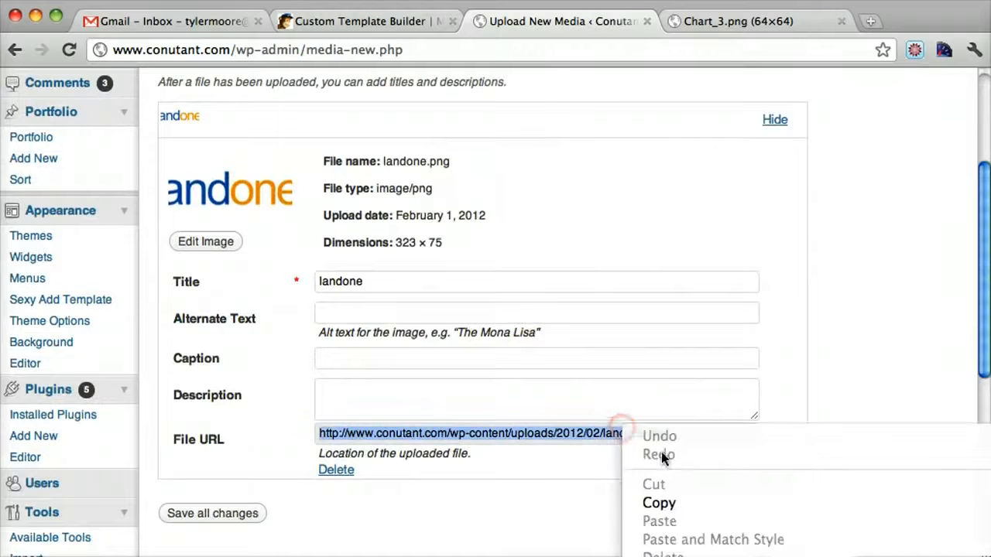
click(675, 506)
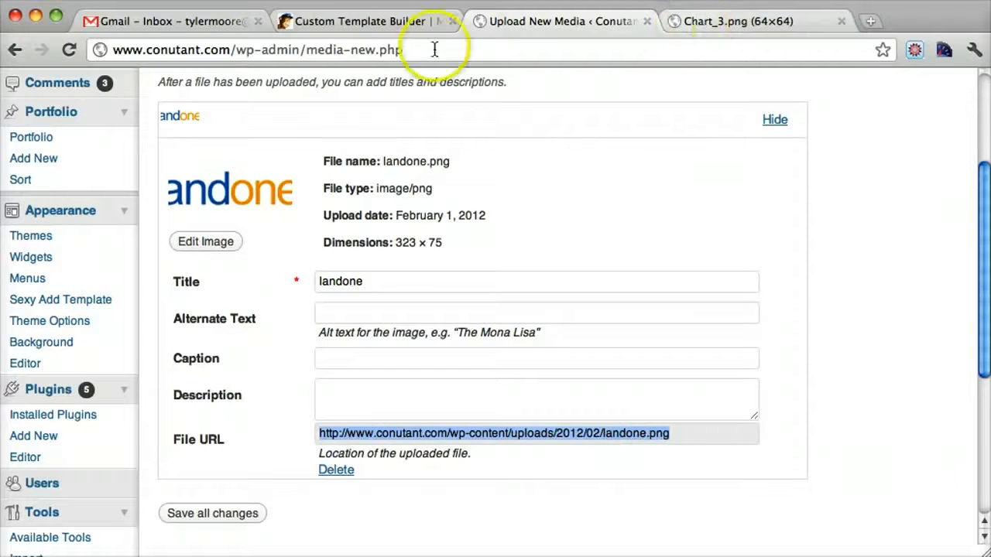
Step: Switch to the MailChimp template builder and, in the code, find the Logo.png image address and replace it with the copied landone.png URL
click(376, 22)
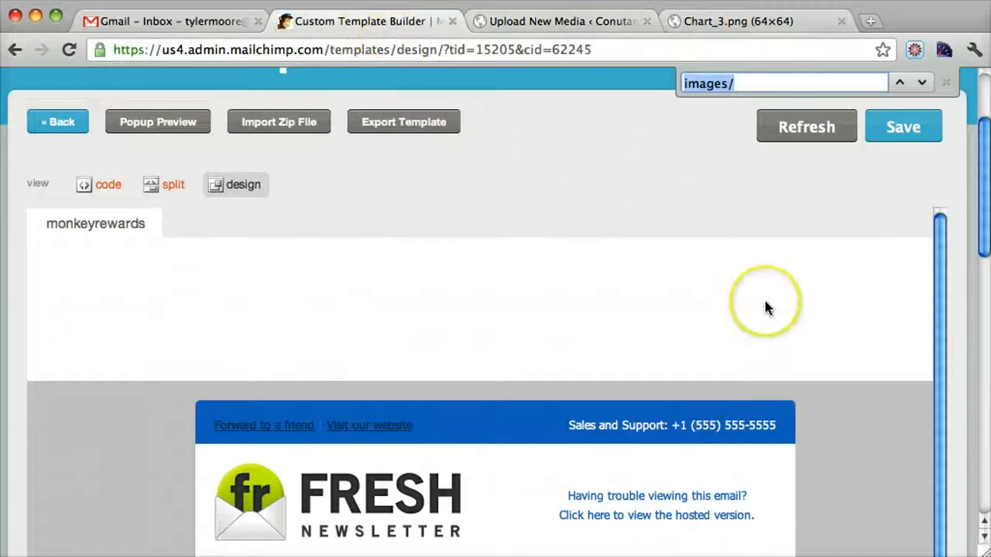
scroll(764, 302, down, 1)
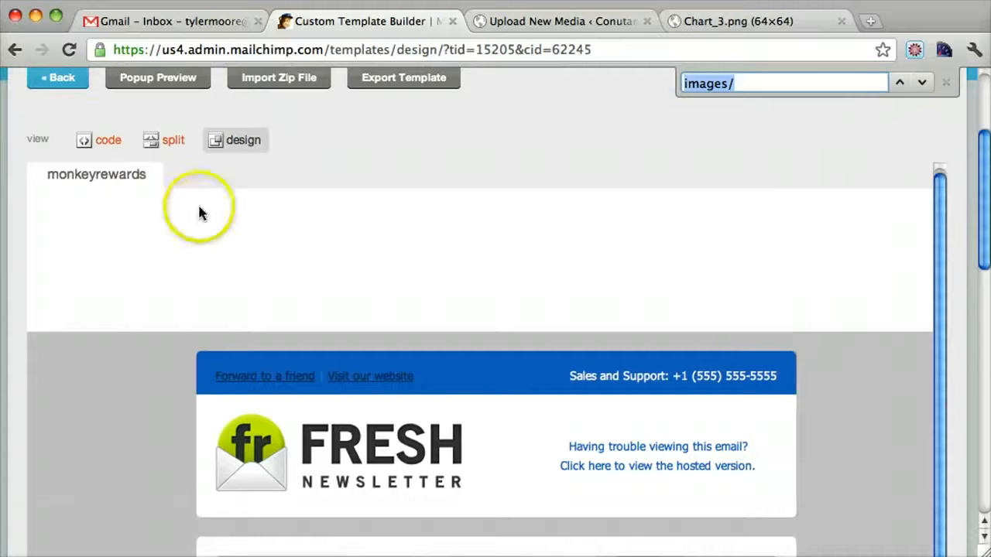
click(94, 141)
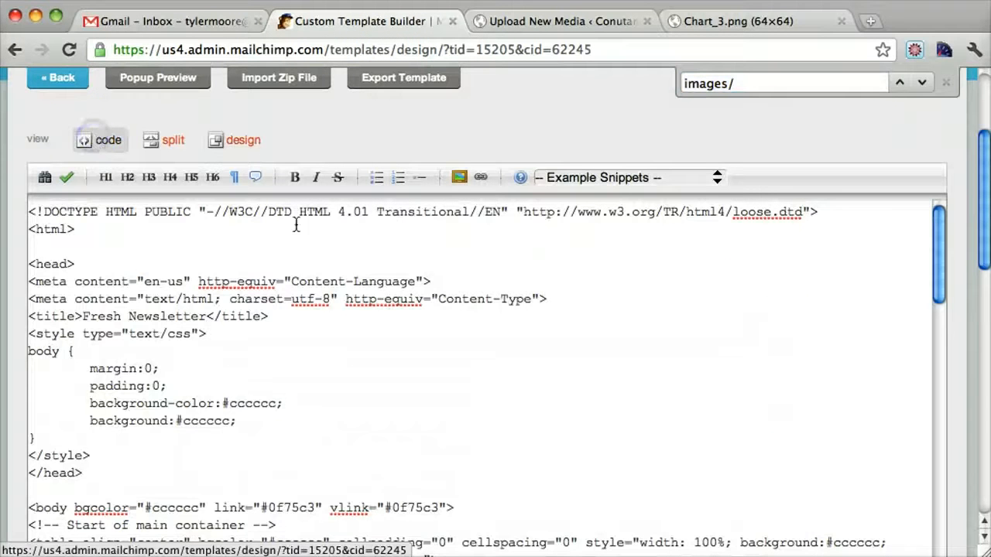
key(super+f)
text(L)
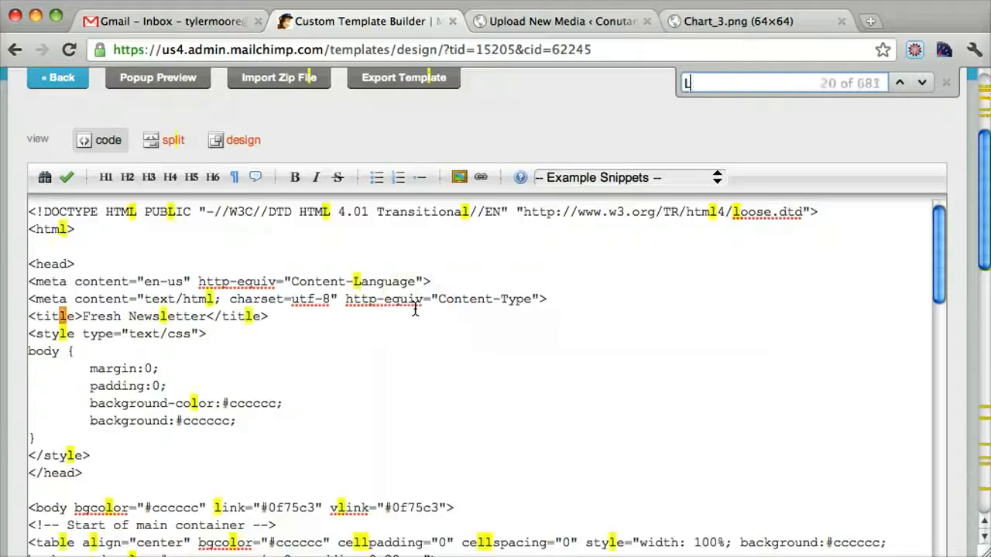
text(ogo.png)
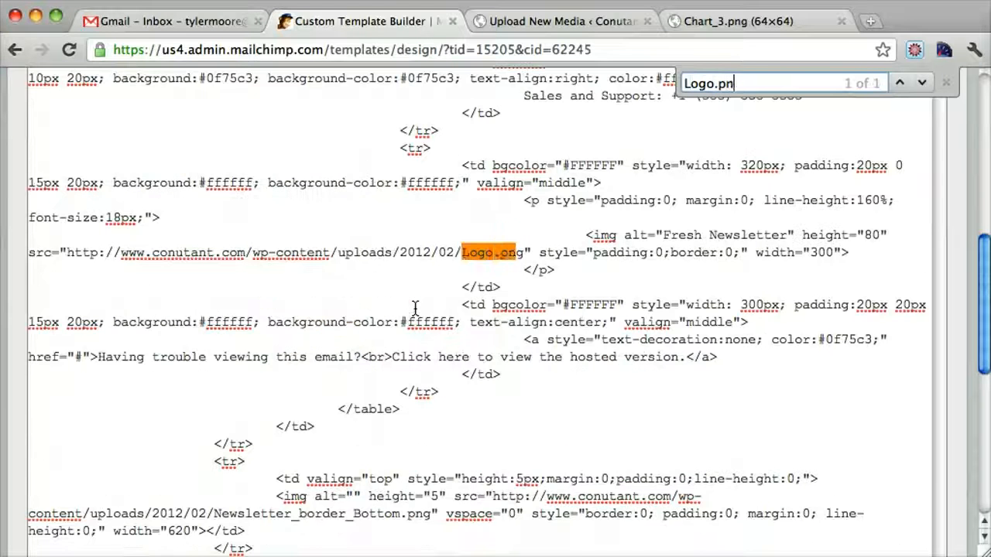
click(534, 282)
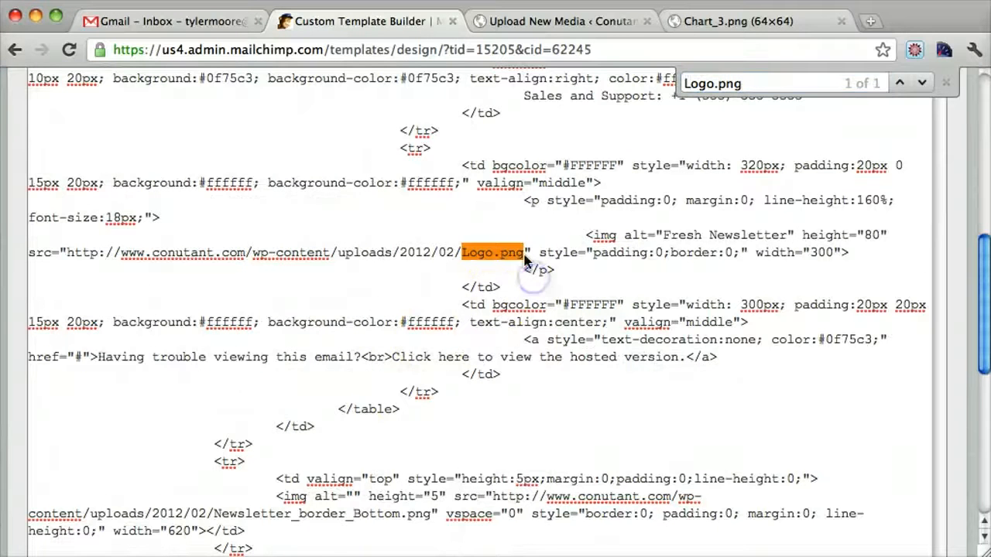
drag(430, 259, 66, 256)
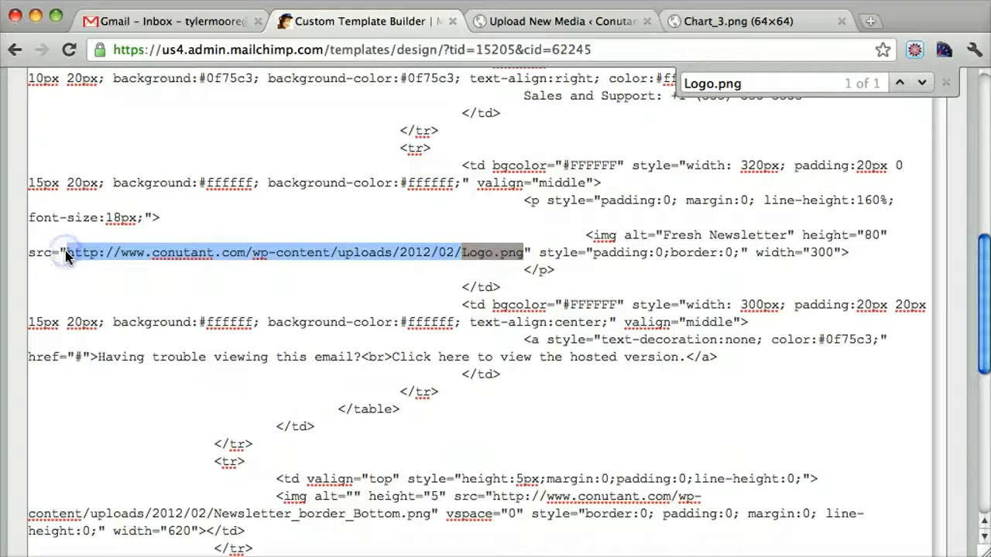
key(super+v)
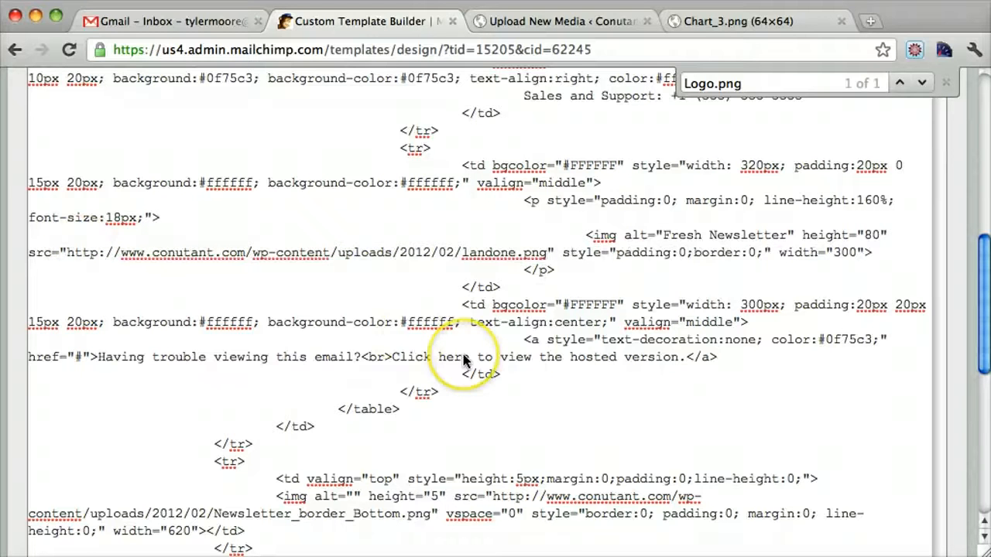
Step: Save the template by overwriting the existing Blue Land One template
scroll(531, 332, up, 15)
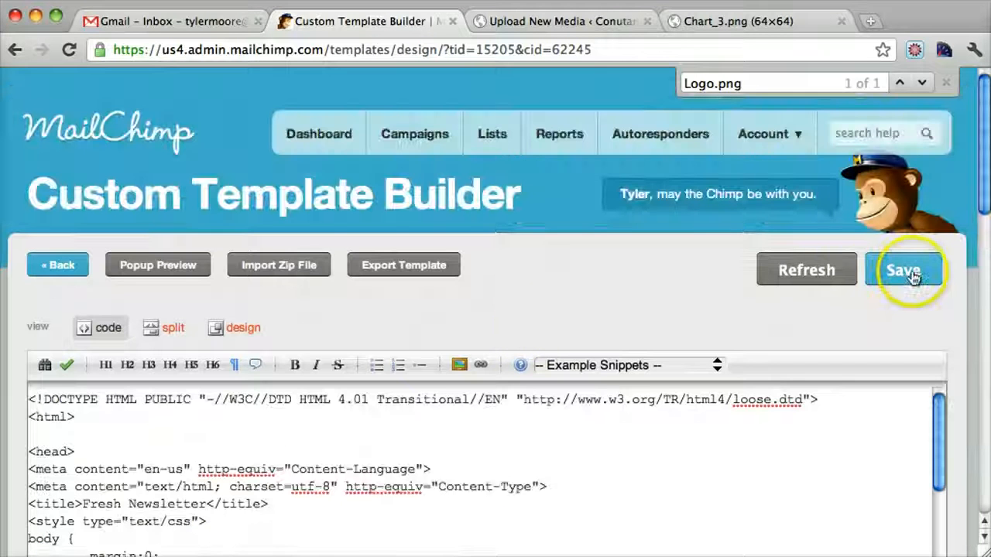
click(903, 270)
click(492, 369)
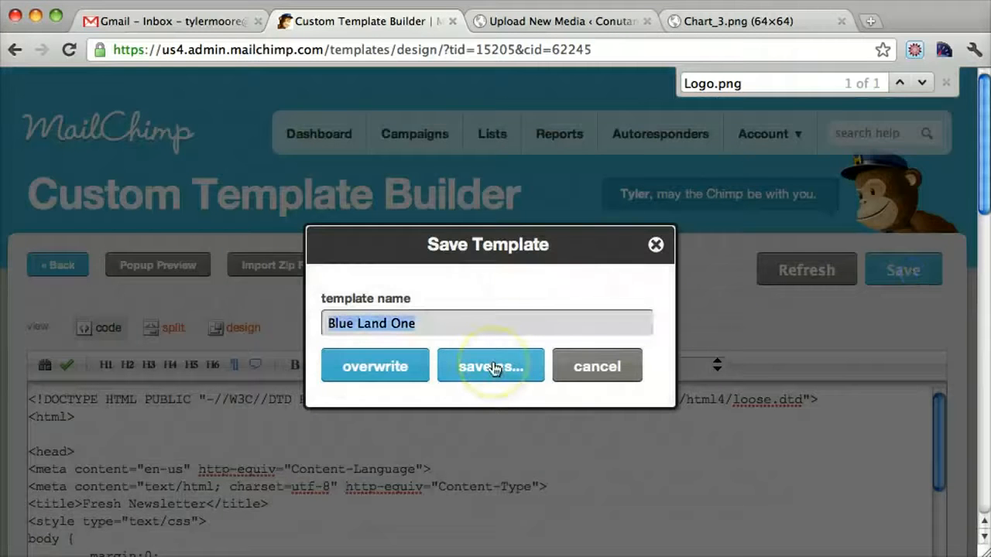
click(393, 377)
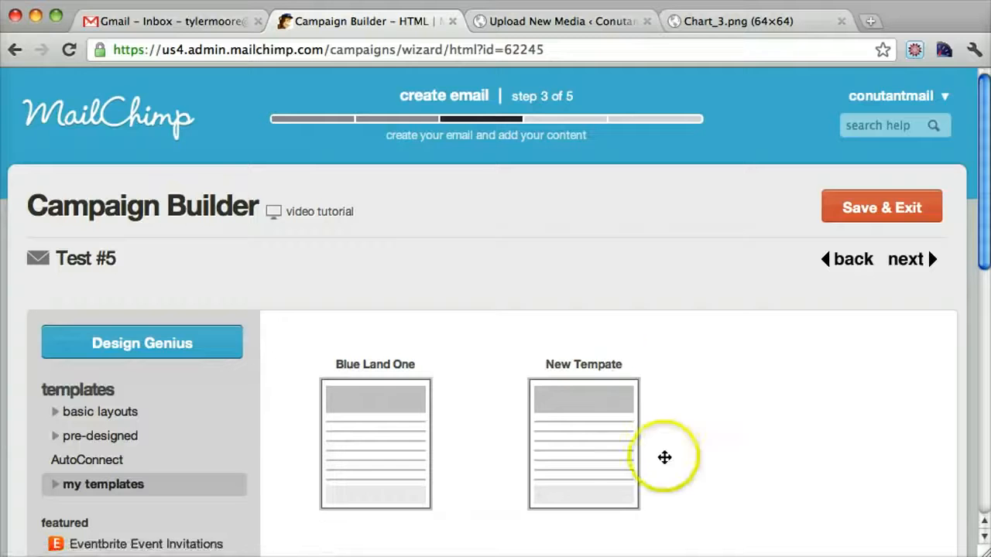
Step: Reopen the Blue Land One template for editing and check the header logo in design view
mouse_move(465, 391)
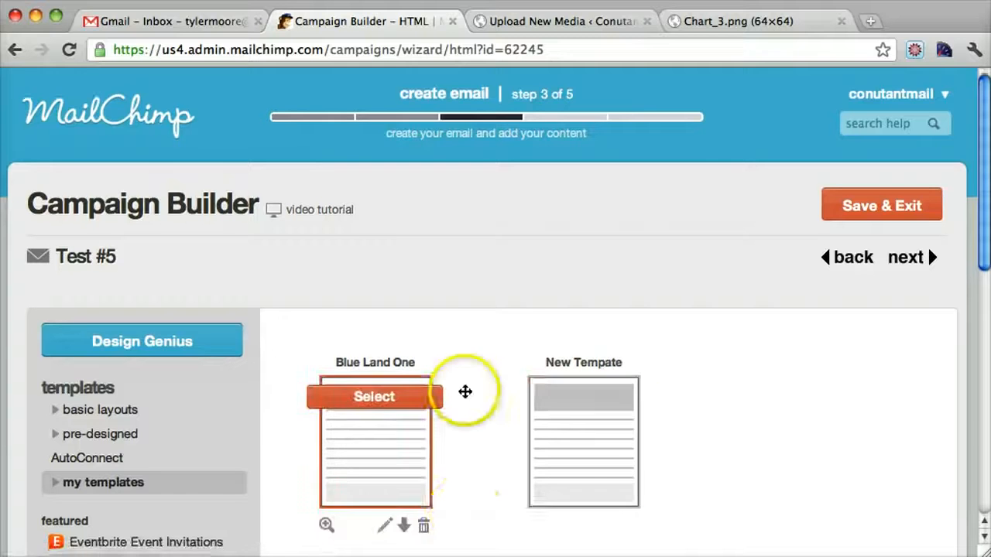
scroll(418, 395, down, 3)
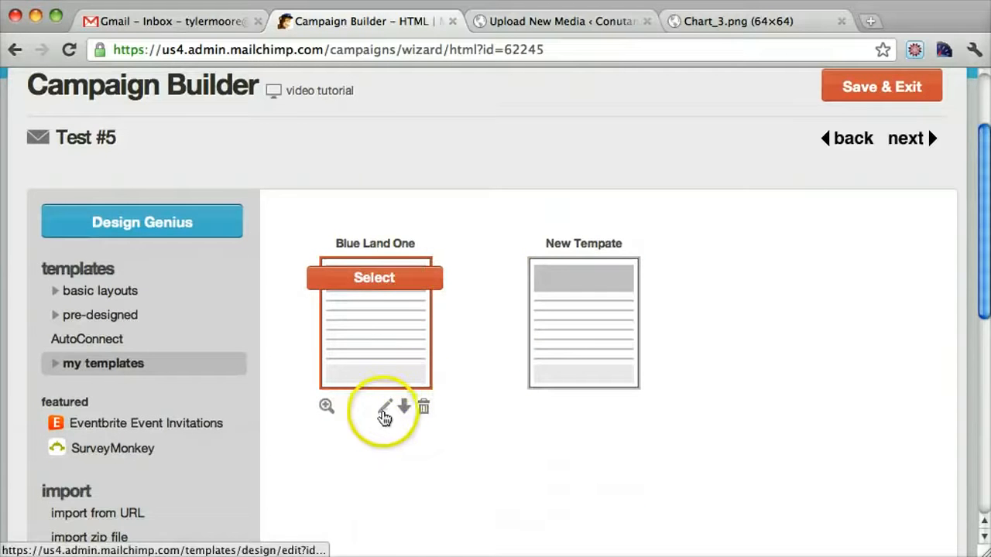
click(383, 407)
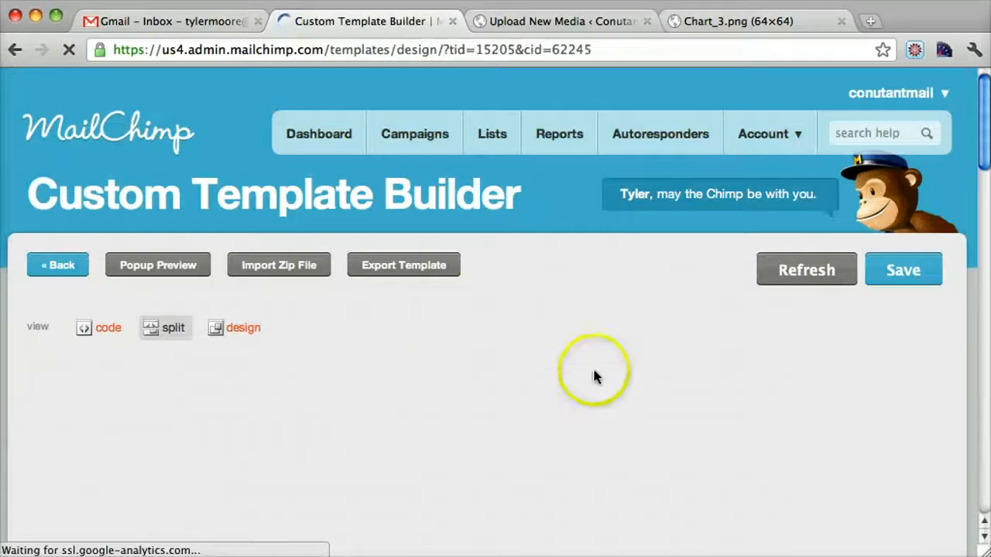
click(238, 332)
drag(977, 168, 981, 276)
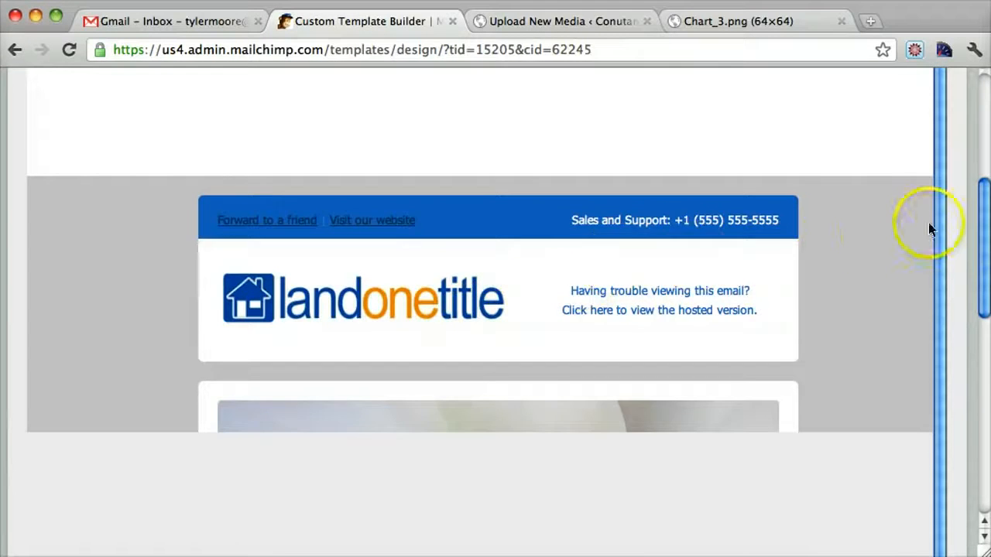
scroll(809, 271, down, 5)
scroll(809, 271, up, 6)
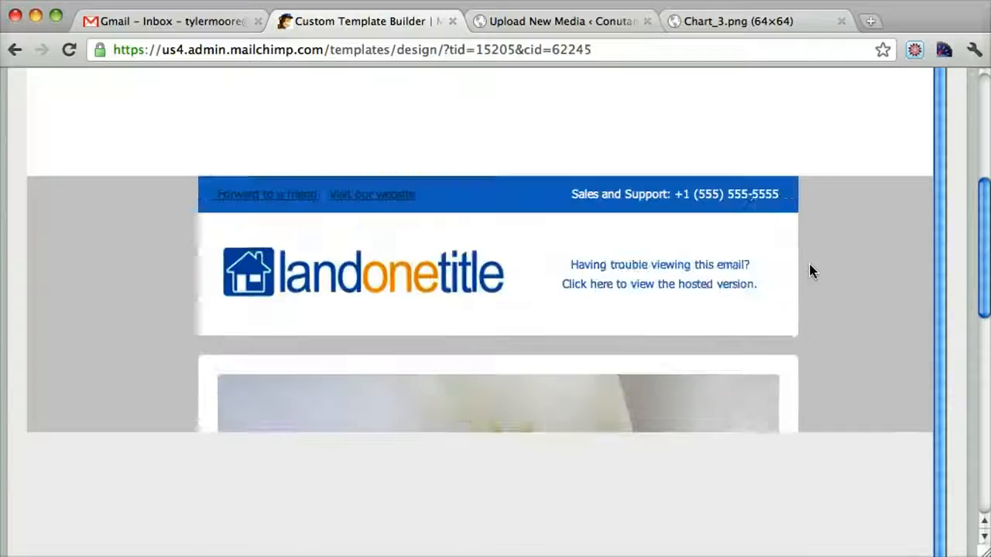
Step: Highlight the Sales and Support phone number in the header preview and switch the template to code view
drag(693, 287, 781, 288)
scroll(792, 287, up, 5)
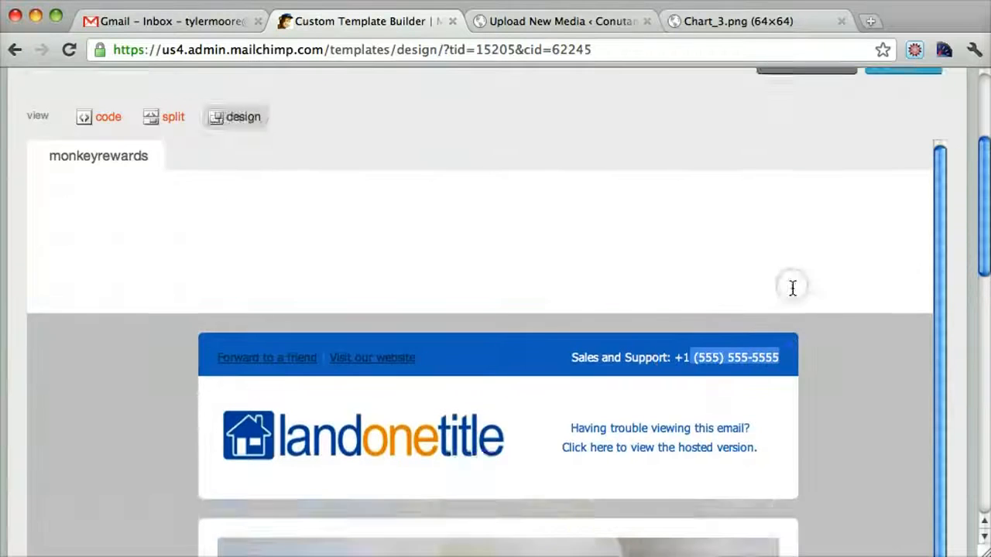
click(359, 233)
click(109, 216)
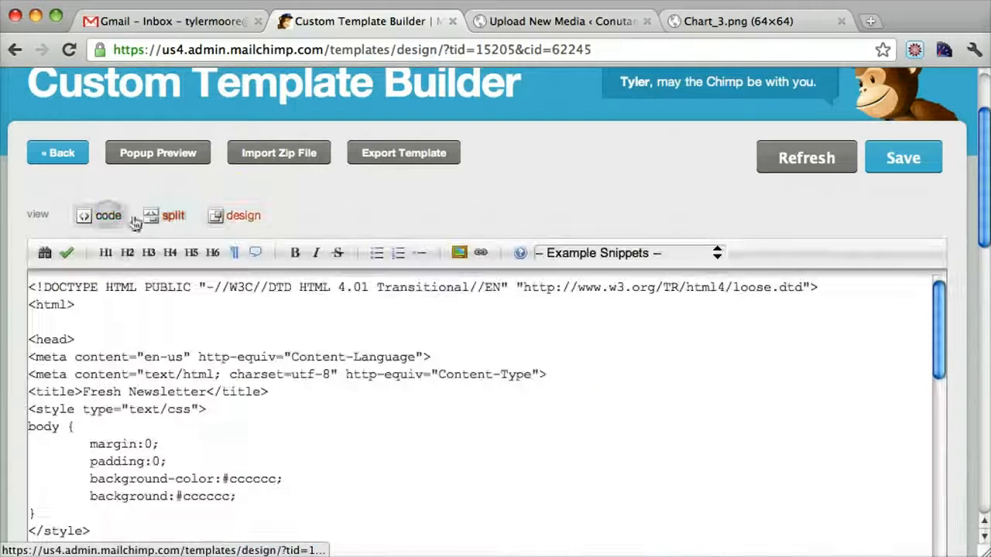
Step: Search the template code for 180, clear the search, and highlight the Sales and Support text in the header code
scroll(639, 372, down, 10)
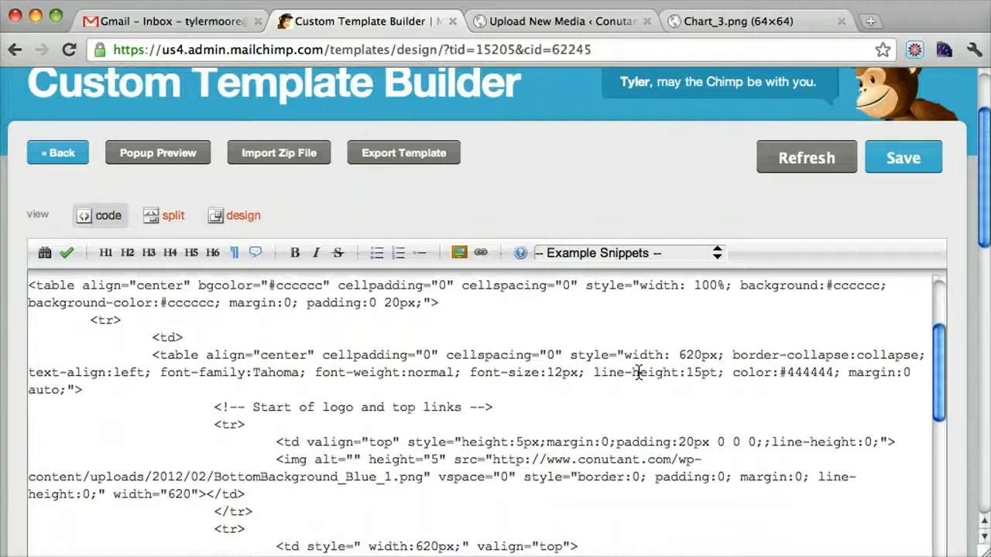
scroll(523, 393, down, 3)
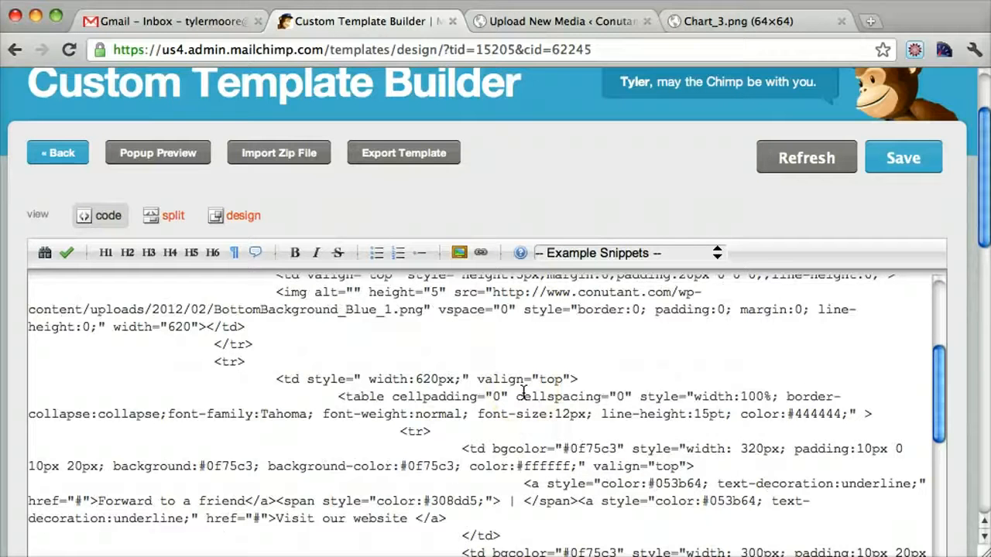
key(super+f)
text(180)
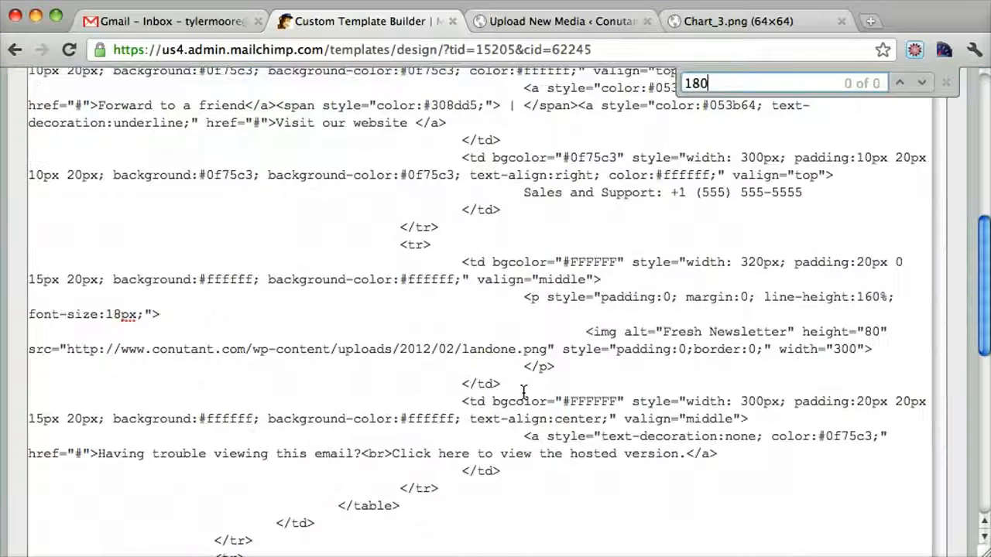
key(BackSpace)
key(BackSpace)
key(BackSpace)
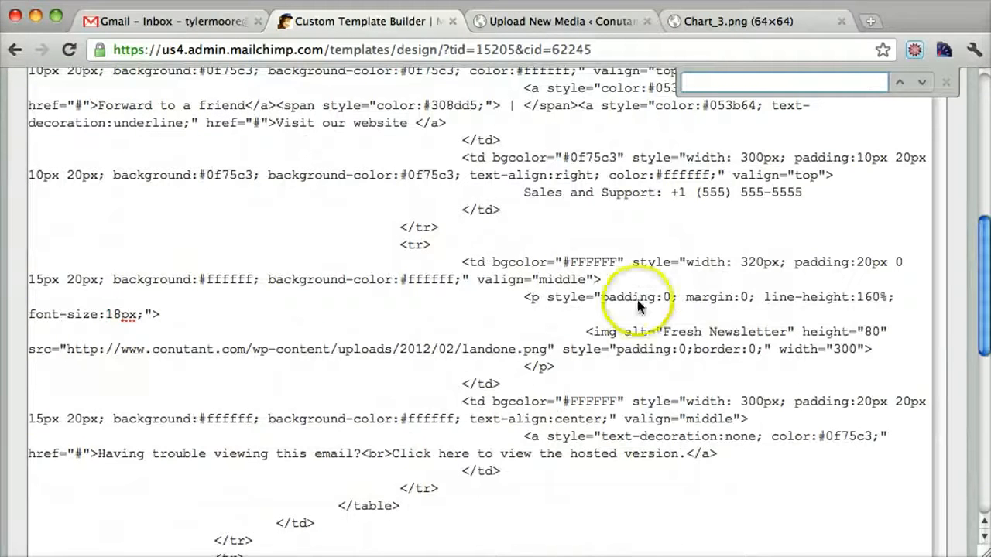
drag(523, 192, 676, 188)
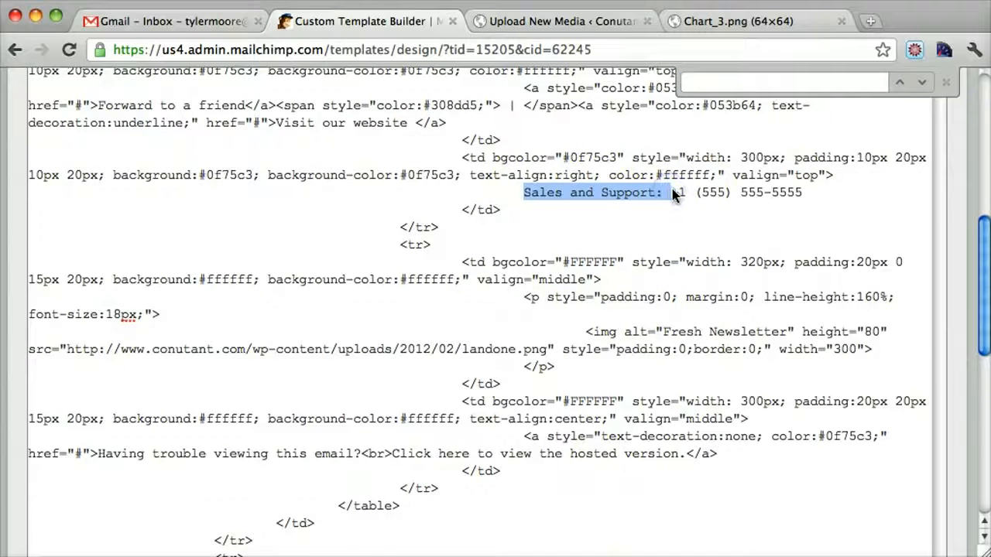
scroll(672, 194, up, 2)
scroll(544, 246, up, 15)
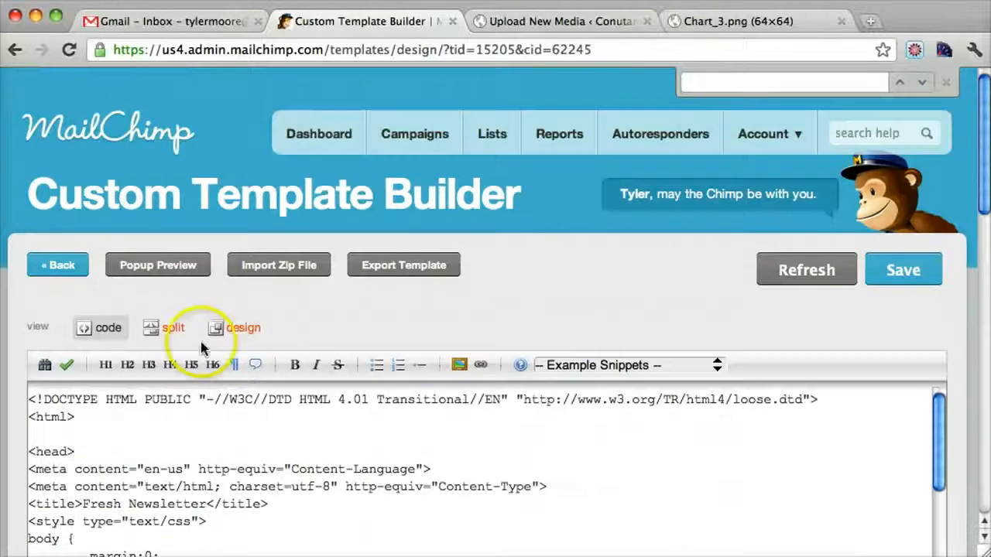
Step: Switch the template to design view and look through the newsletter from the header logo down to the footer
click(175, 327)
click(242, 329)
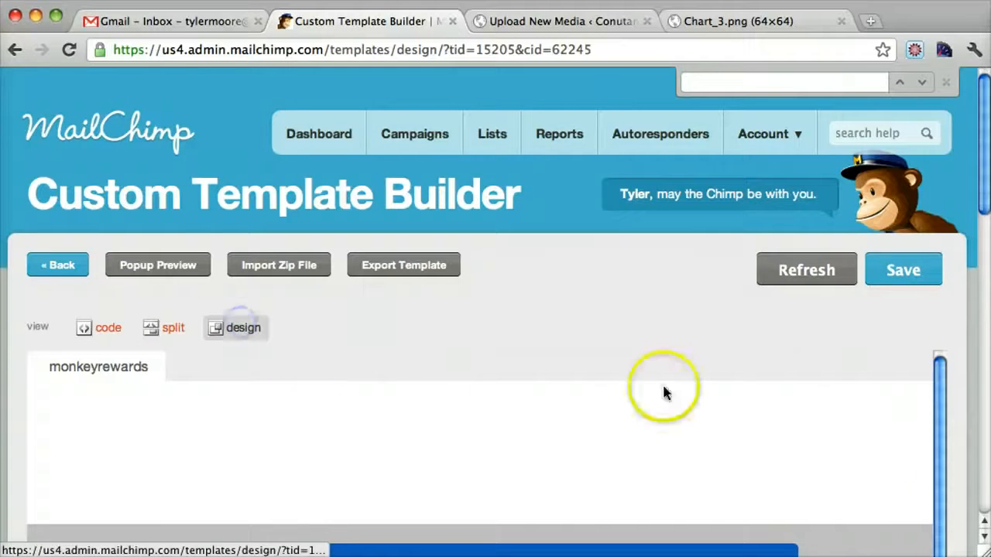
drag(984, 186, 986, 320)
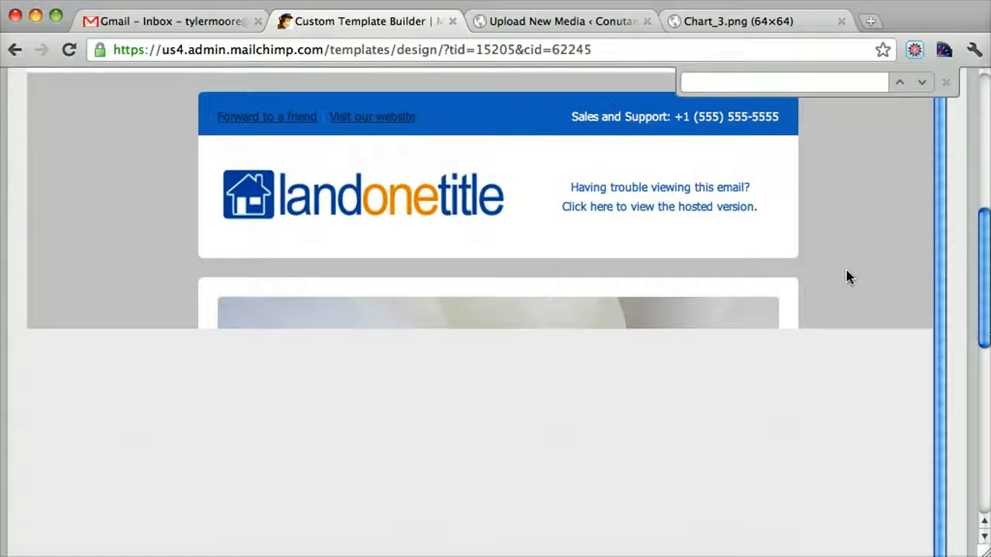
scroll(846, 270, down, 6)
scroll(846, 270, down, 10)
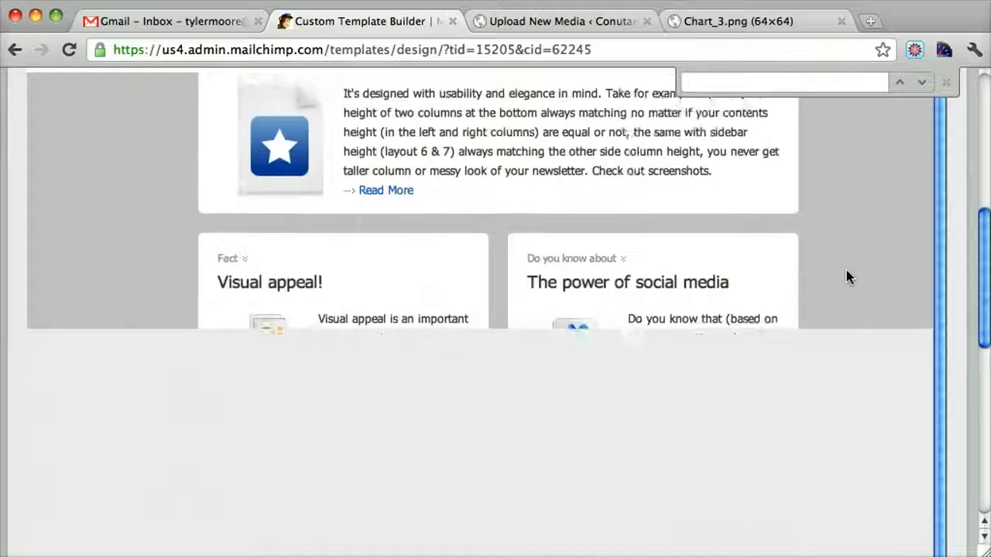
scroll(846, 270, up, 10)
scroll(846, 276, up, 15)
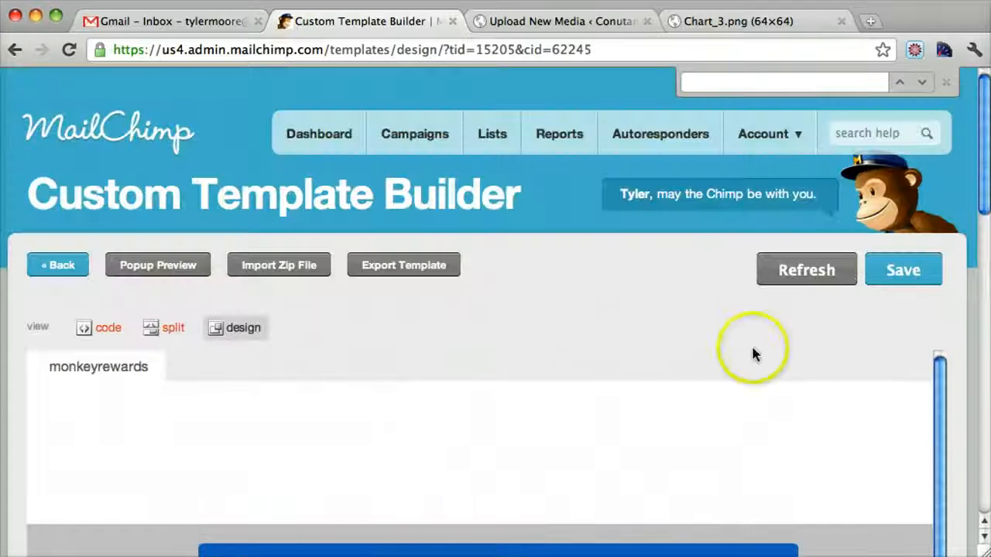
drag(974, 202, 974, 302)
scroll(887, 236, down, 15)
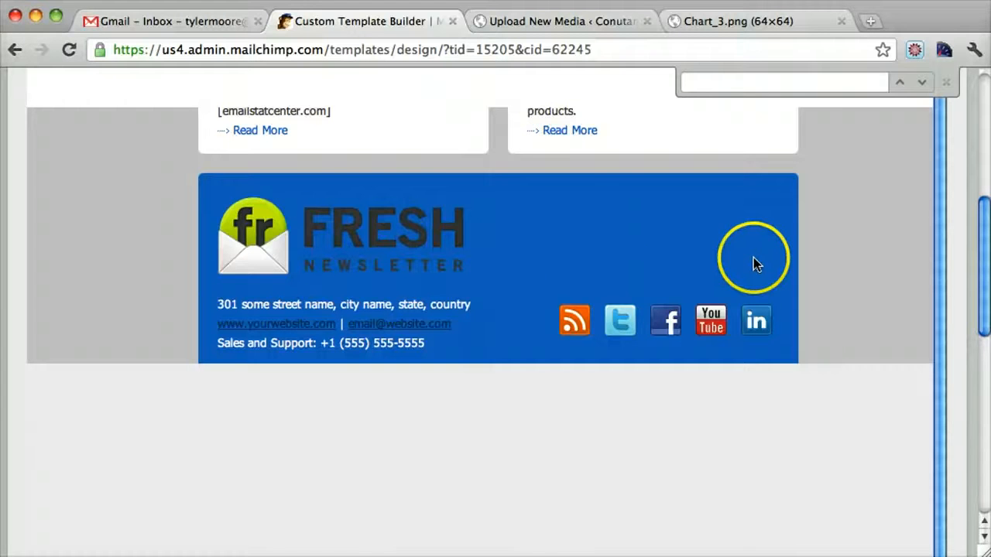
scroll(808, 193, up, 15)
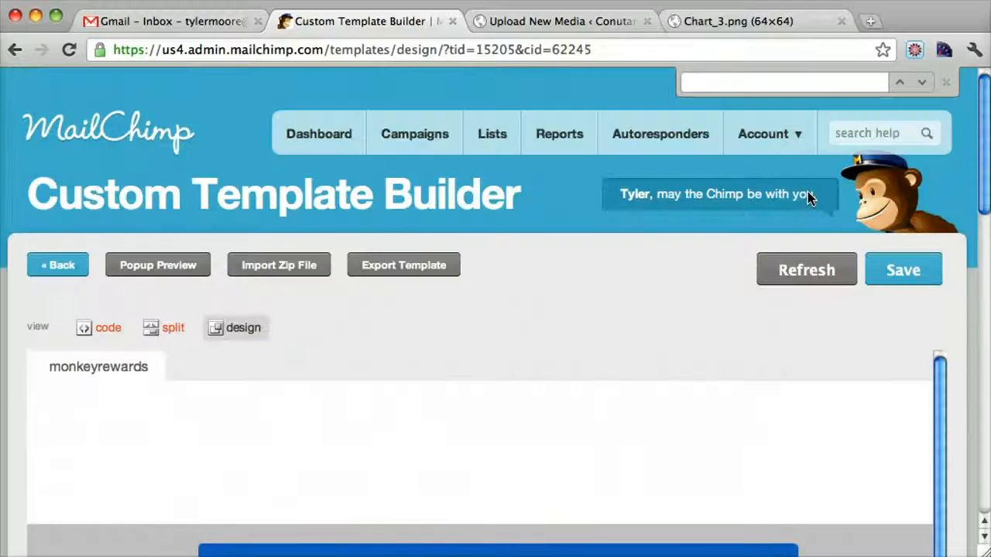
Step: Save the customized template by overwriting Blue Land One
scroll(642, 376, down, 2)
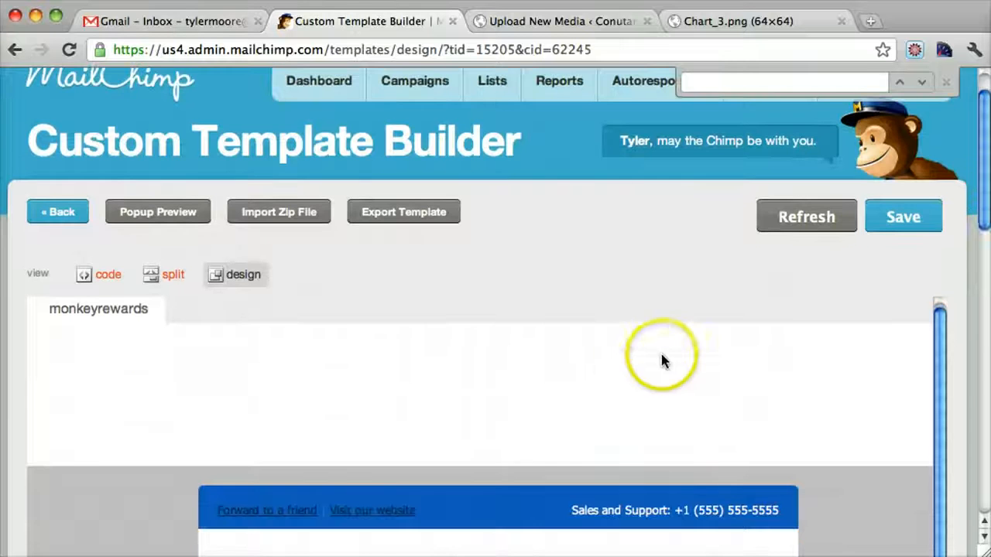
click(928, 222)
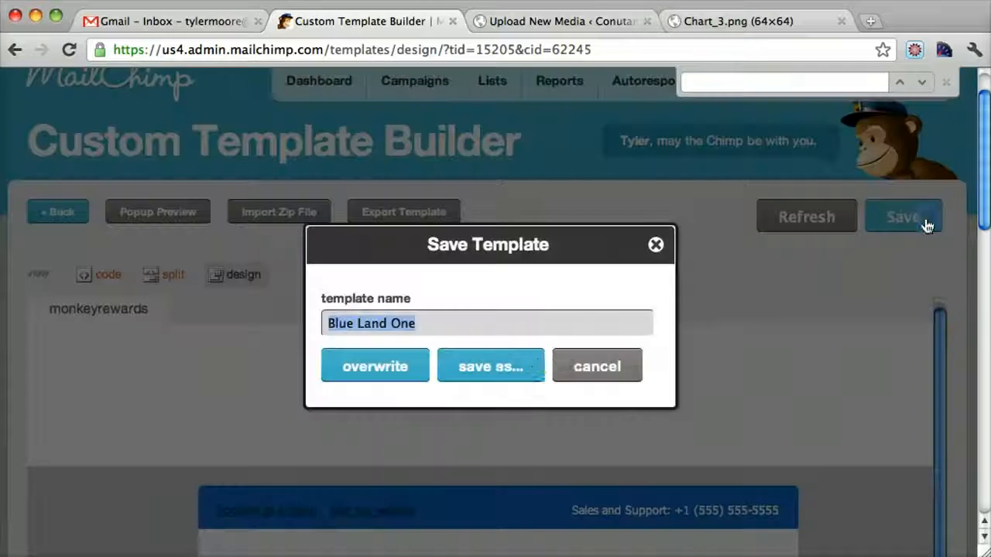
click(376, 381)
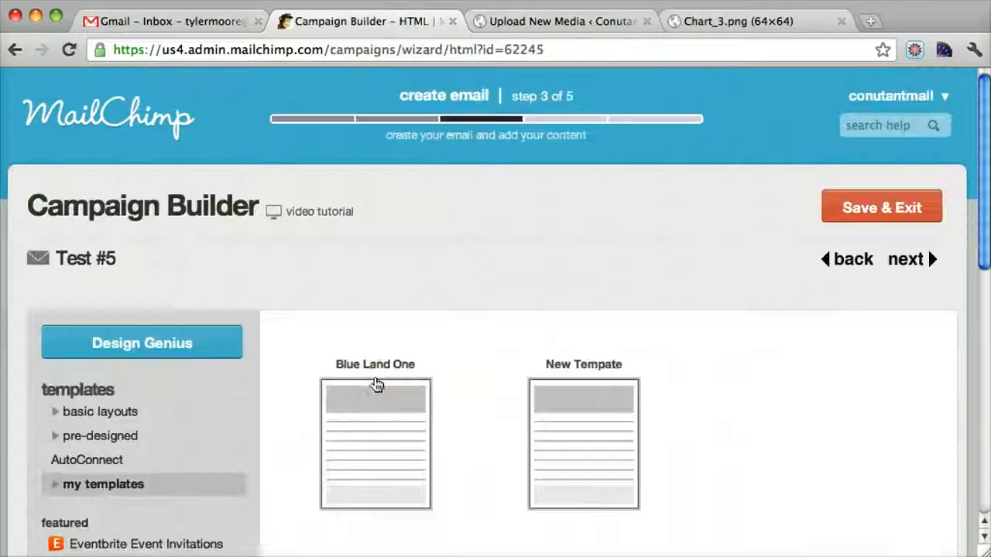
Step: Select the Blue Land One template for the Test #5 campaign and continue to the plain-text message step
scroll(563, 339, down, 4)
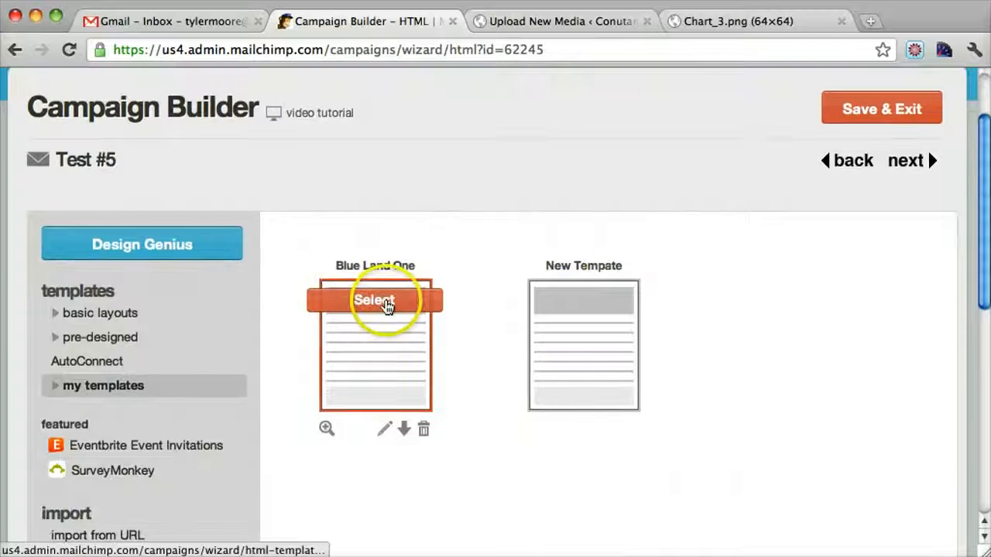
click(387, 303)
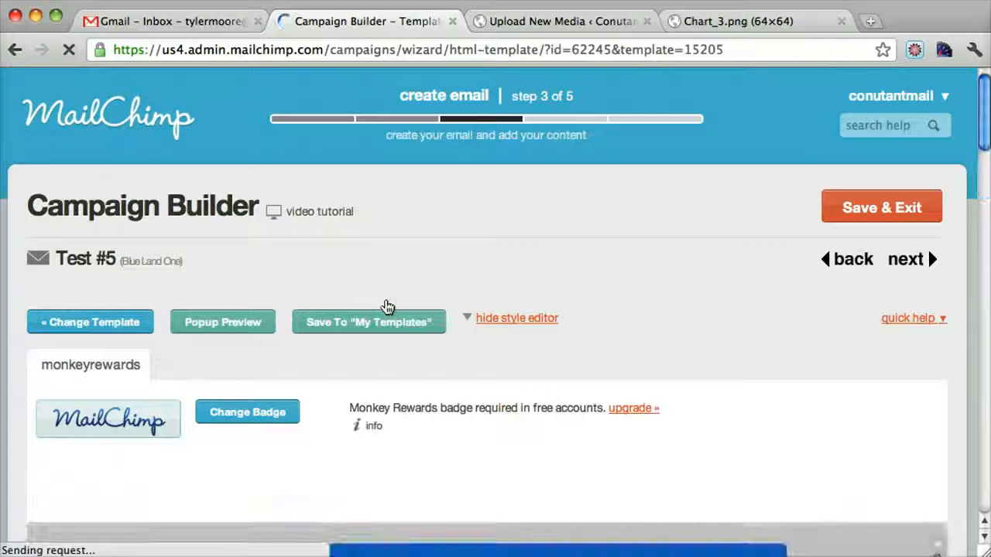
scroll(387, 307, down, 8)
scroll(387, 306, up, 8)
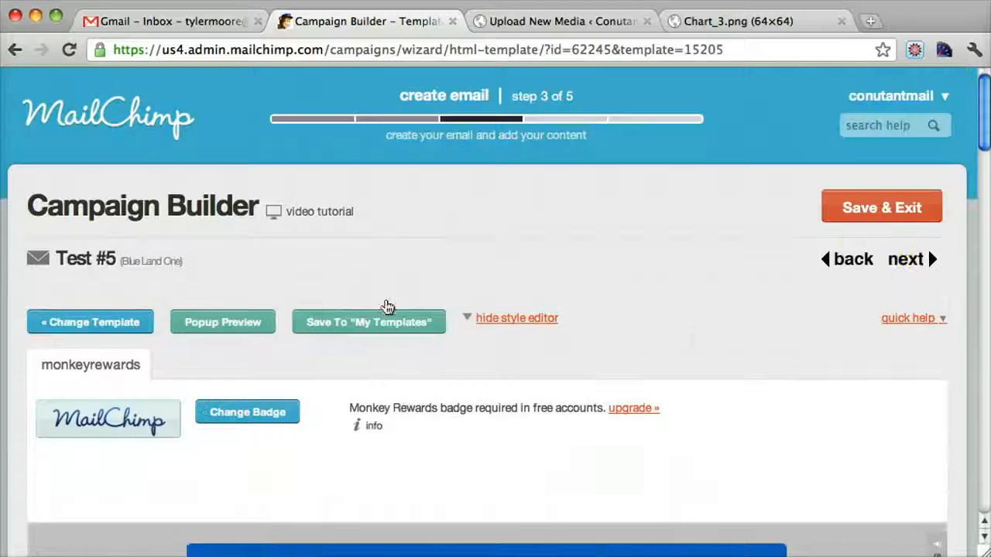
click(912, 260)
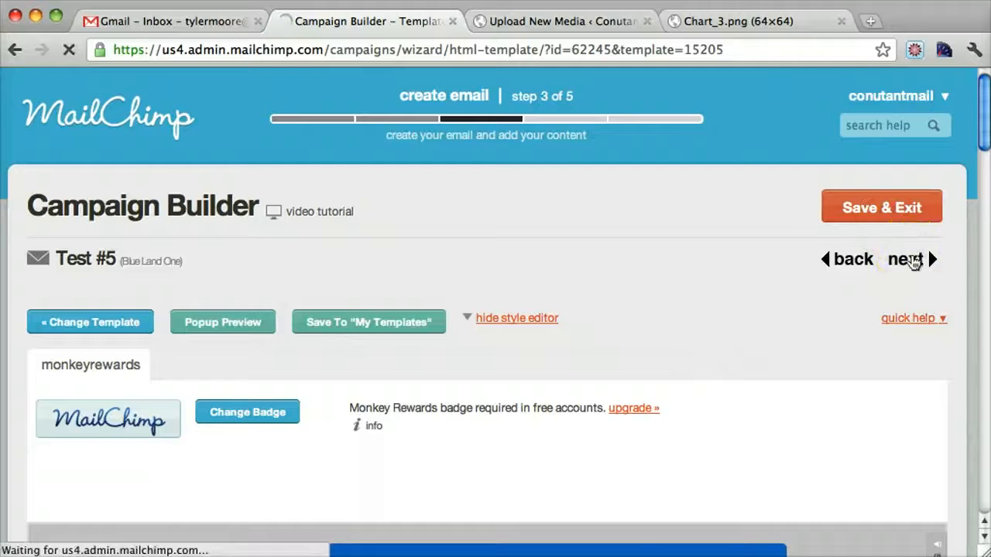
Step: Examine the plain-text message generated from the HTML content, from the header text down to the unsubscribe and merge tag lines
scroll(640, 318, down, 3)
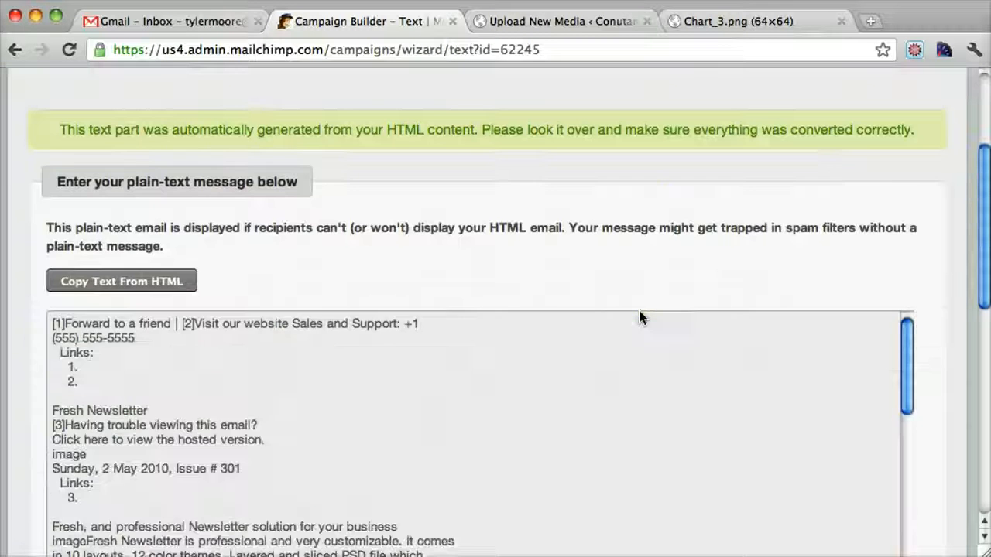
scroll(640, 317, down, 2)
scroll(640, 317, up, 5)
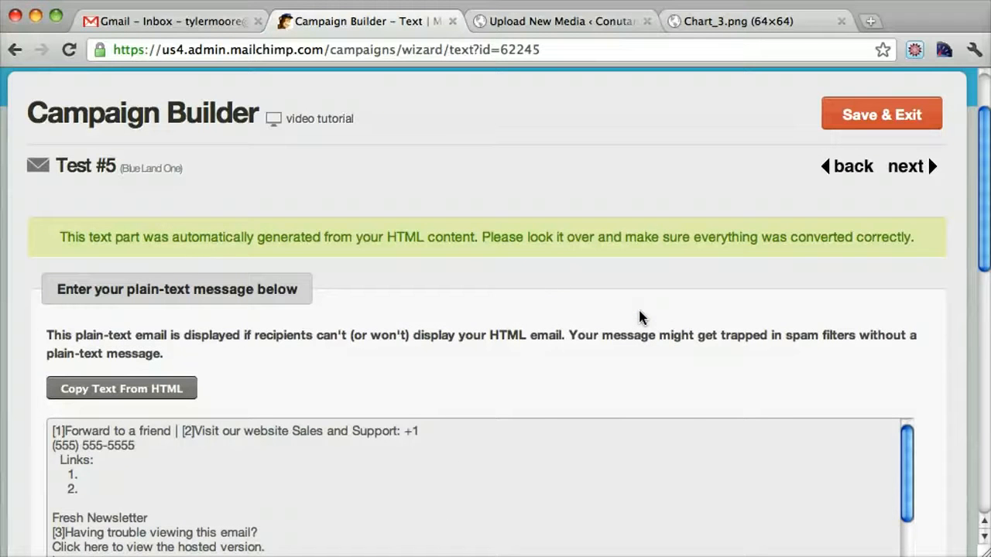
scroll(898, 318, down, 5)
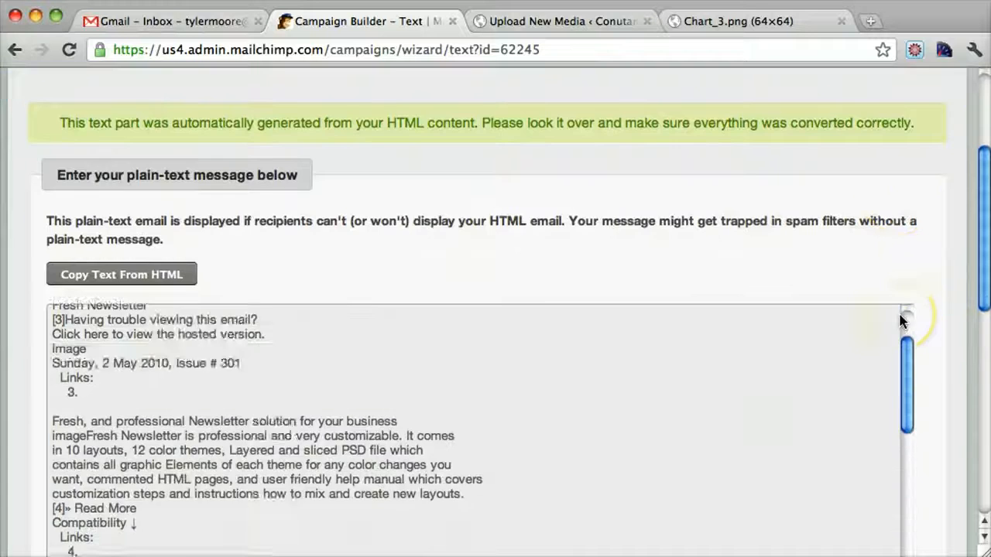
scroll(901, 321, down, 13)
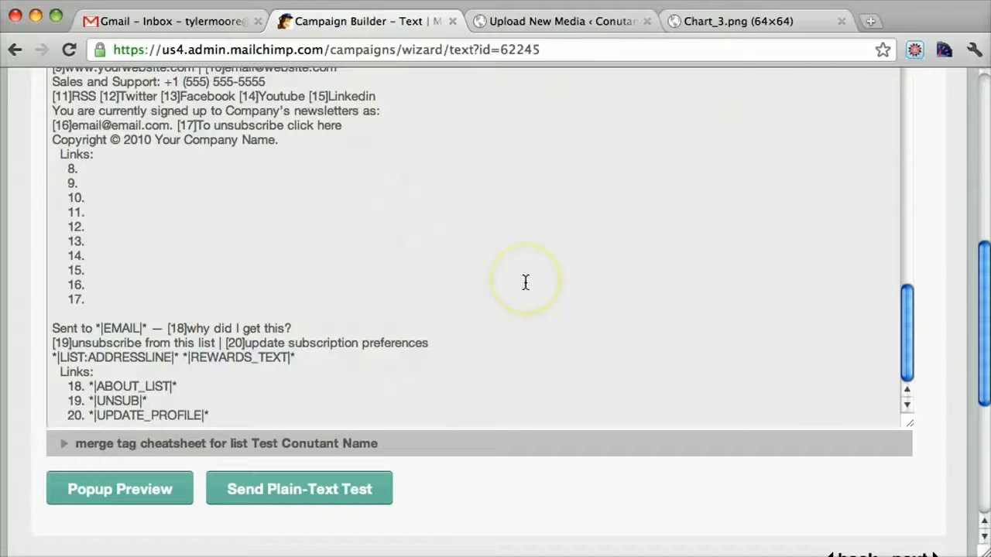
scroll(261, 361, up, 15)
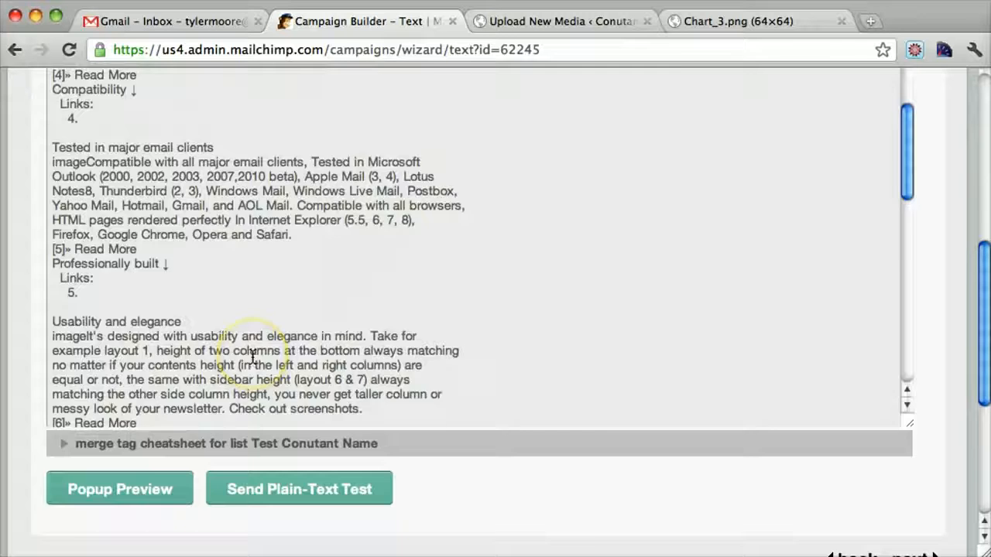
scroll(252, 356, down, 15)
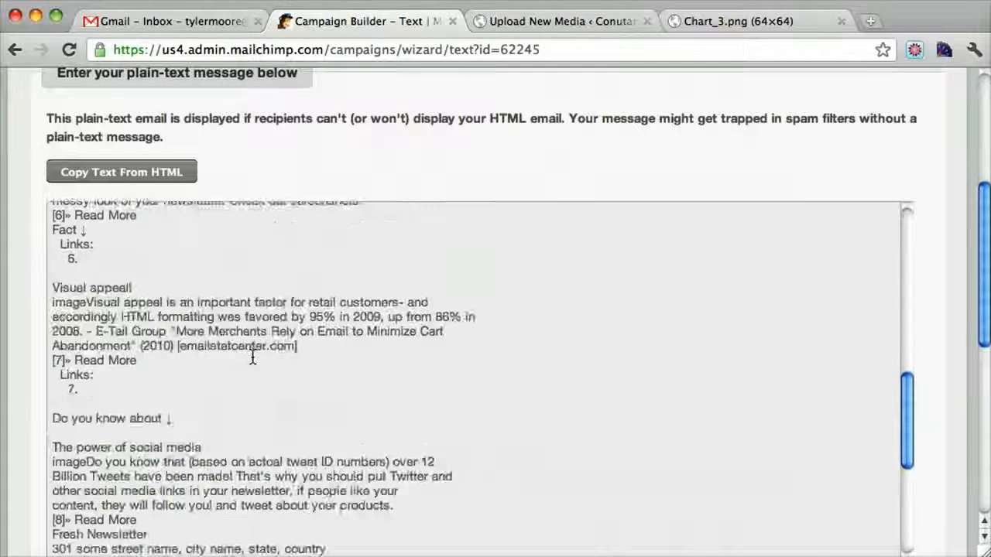
scroll(252, 357, down, 3)
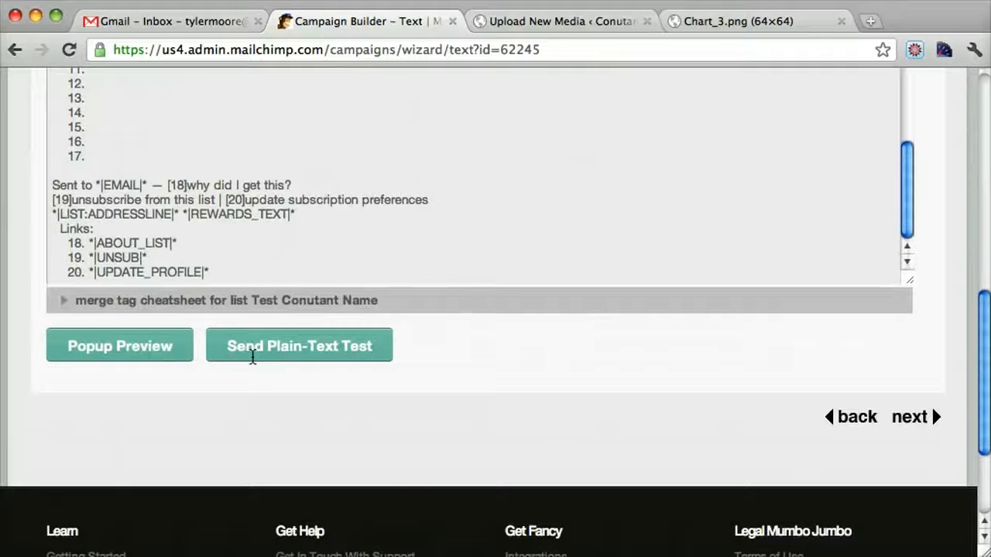
scroll(253, 356, up, 15)
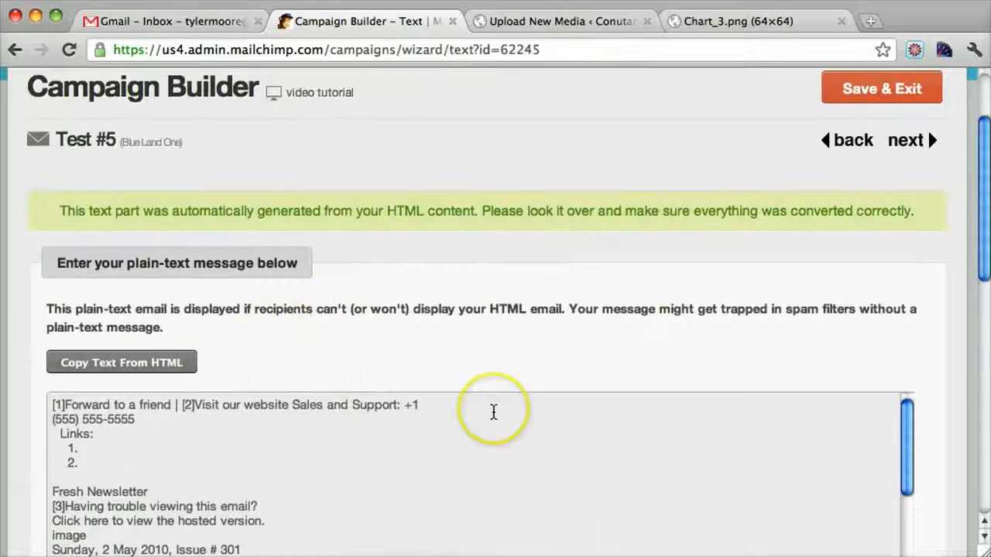
Step: Continue to the campaign confirmation step and review its list, subject line, replies, tracking and email settings
scroll(493, 412, down, 15)
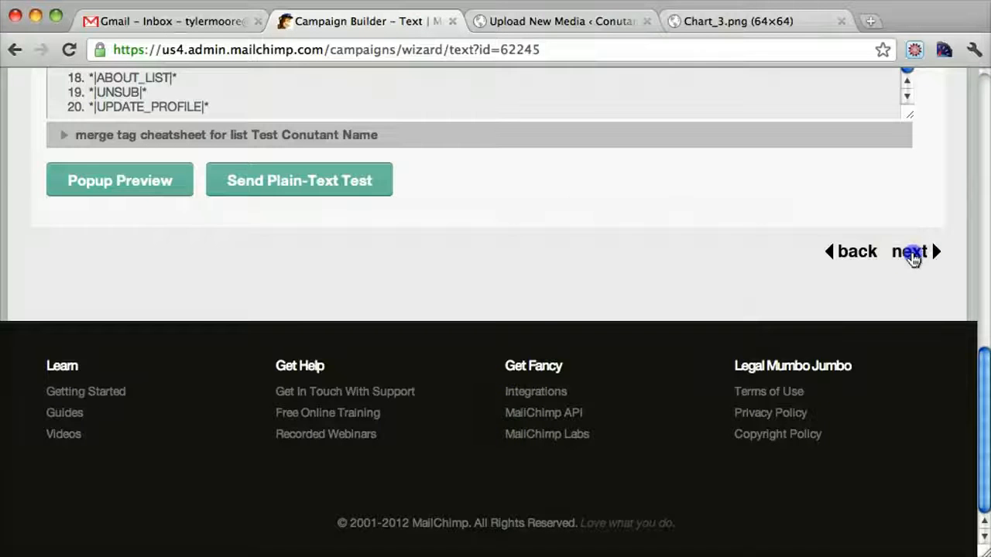
click(912, 254)
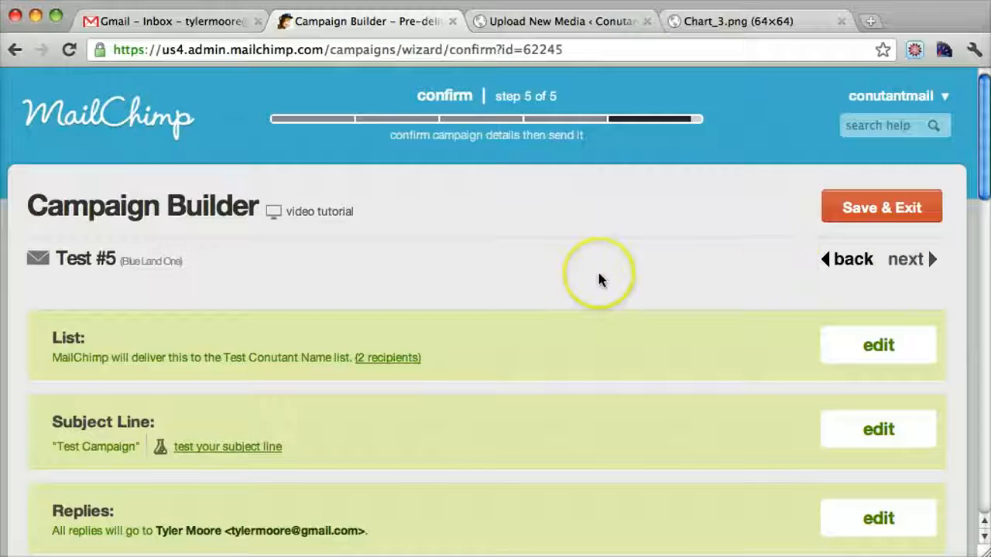
scroll(599, 280, down, 12)
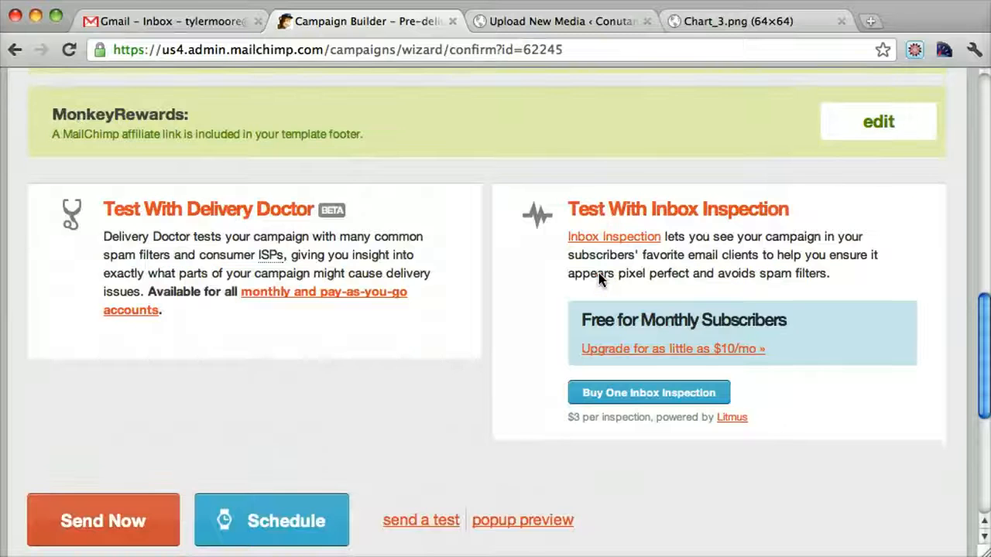
scroll(601, 281, up, 12)
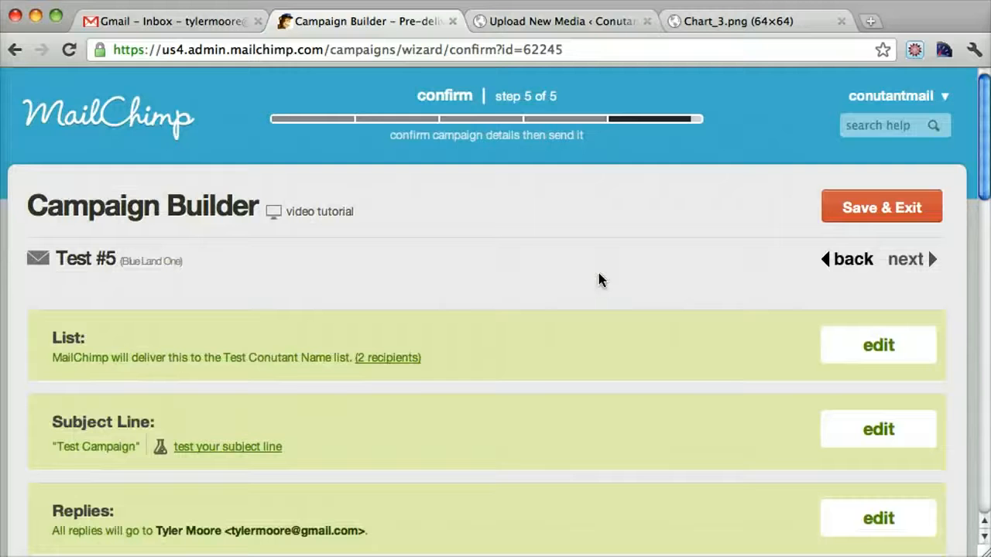
scroll(600, 280, down, 3)
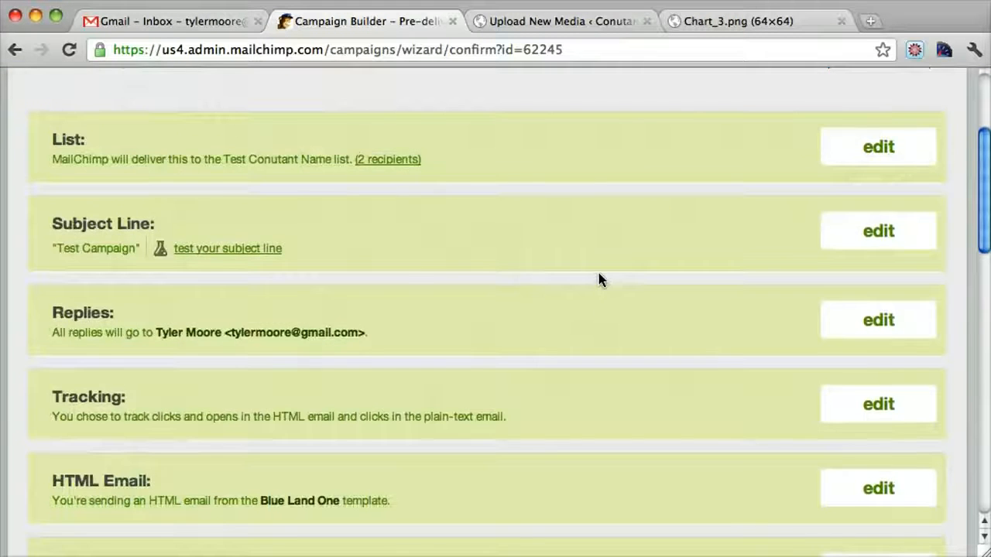
scroll(599, 279, down, 10)
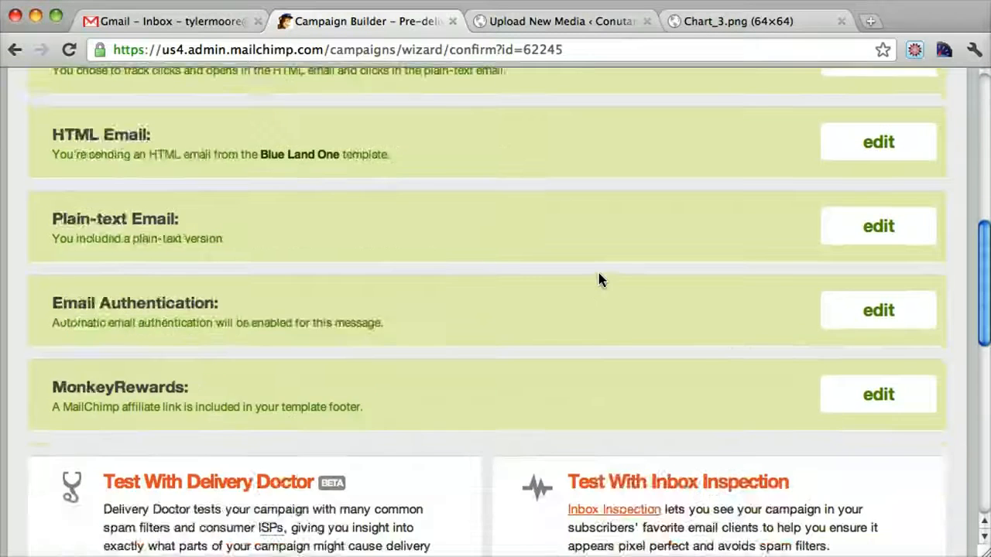
Step: Send a quick test of the campaign to the account owner's e-mail address
scroll(599, 279, down, 1)
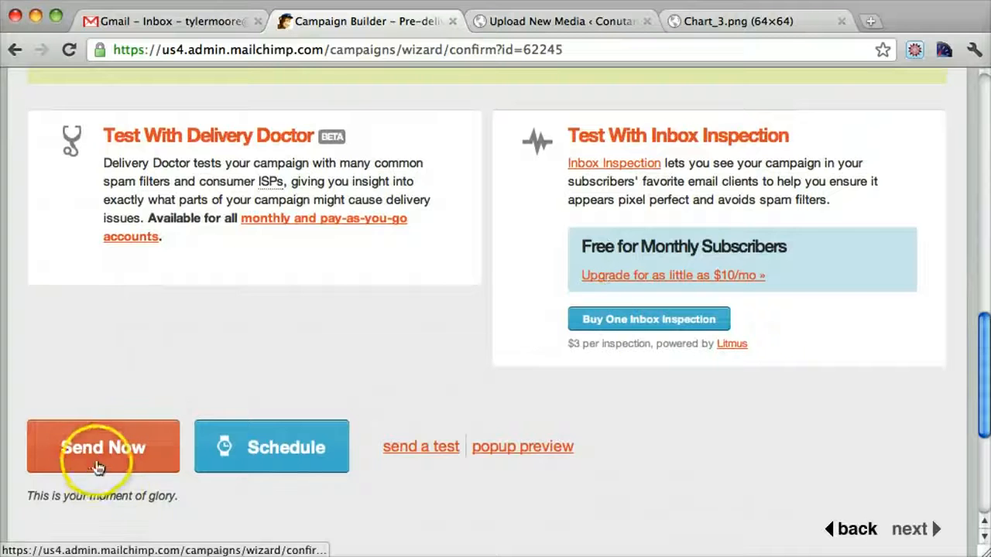
click(424, 449)
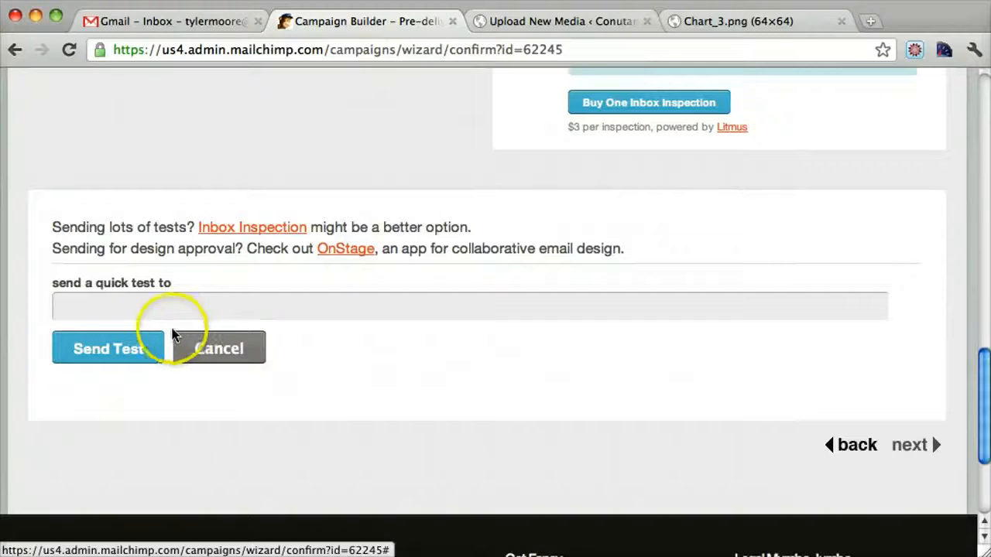
click(160, 306)
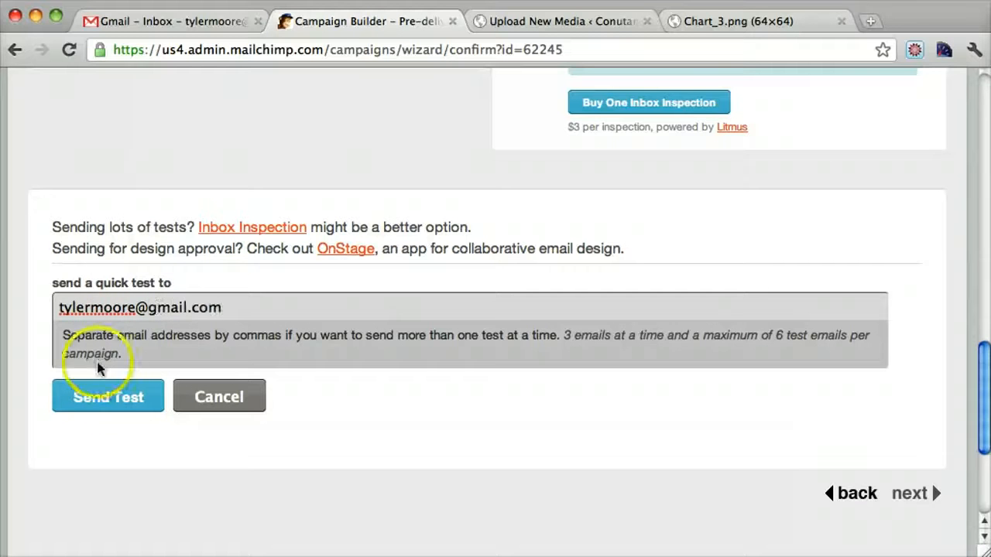
click(103, 393)
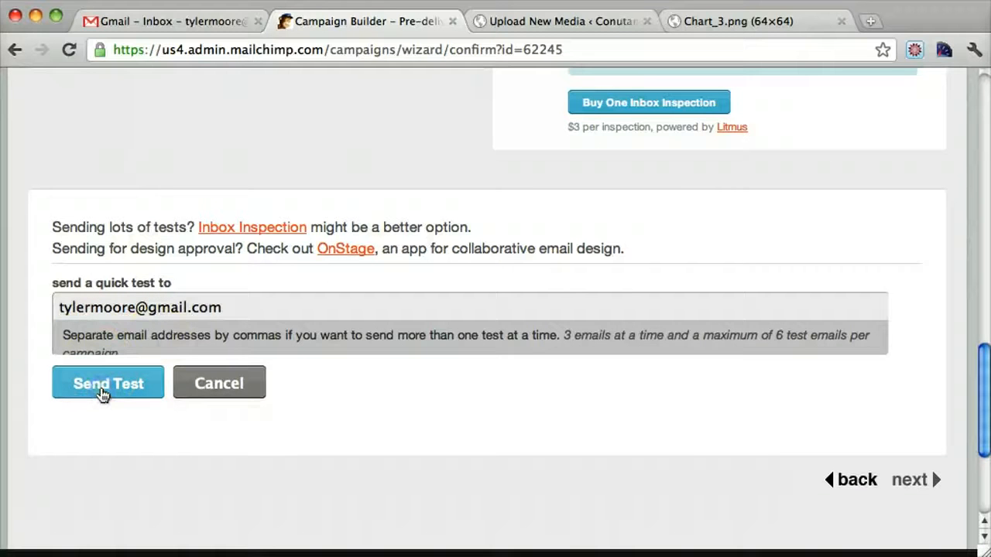
click(103, 393)
Step: Switch to Gmail and check the inbox and the spam folder for the campaign's test e-mail
click(193, 22)
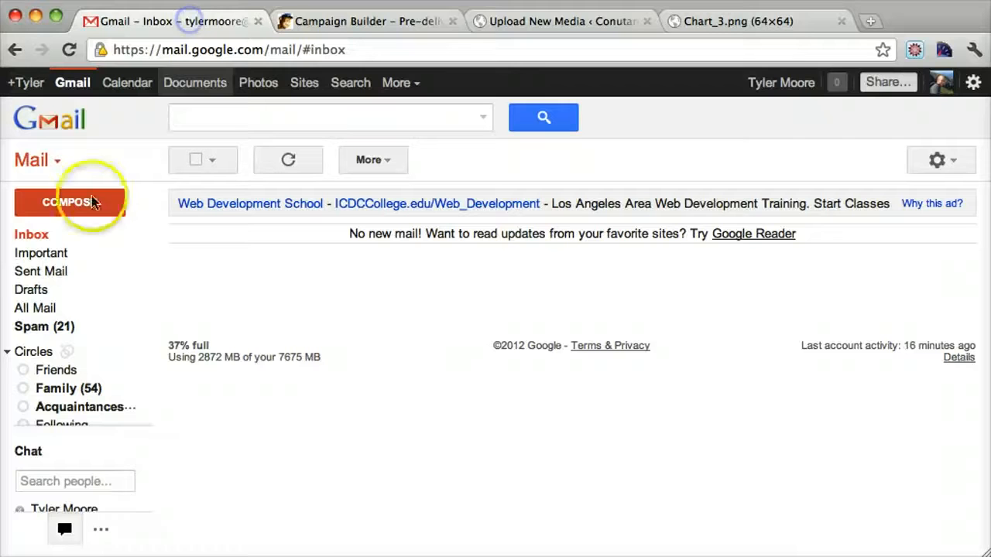
click(38, 236)
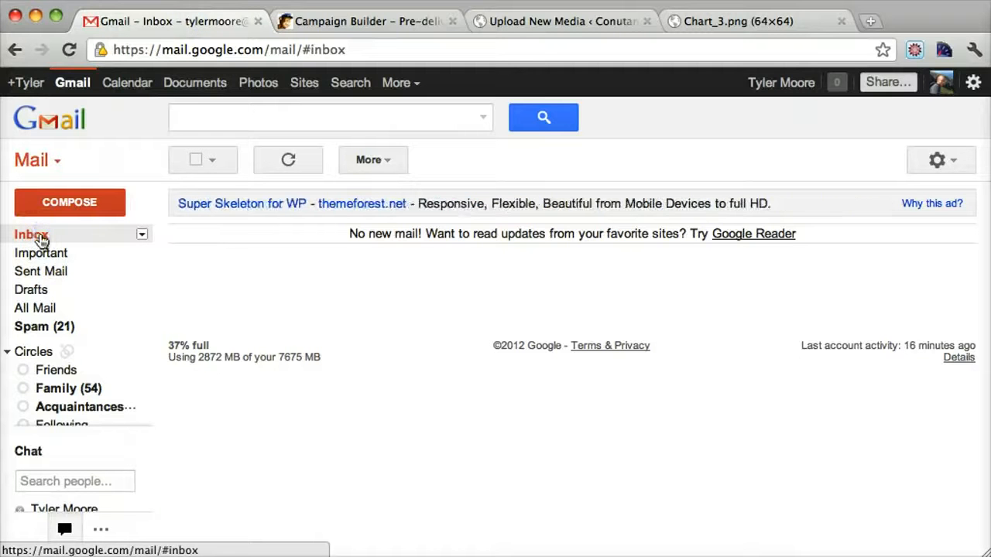
click(41, 241)
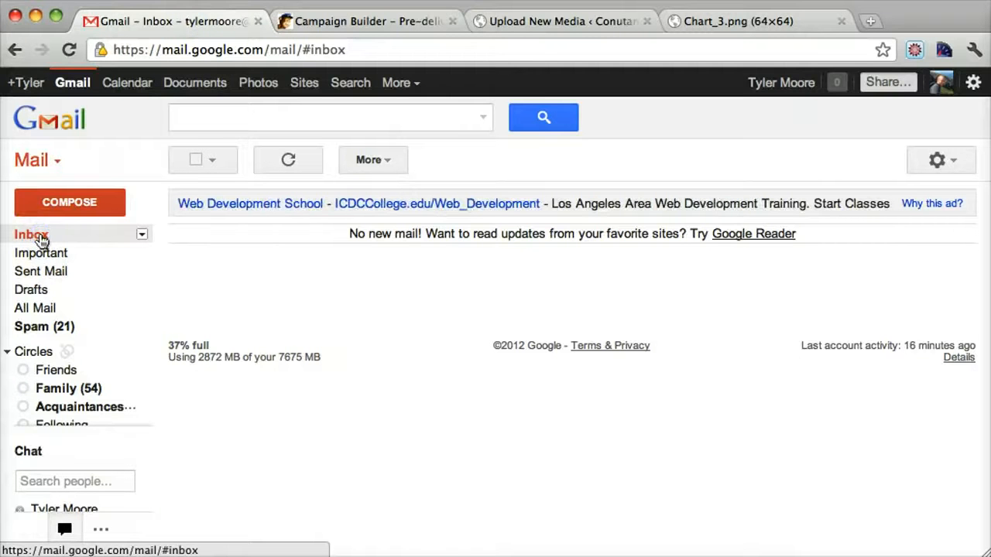
click(41, 241)
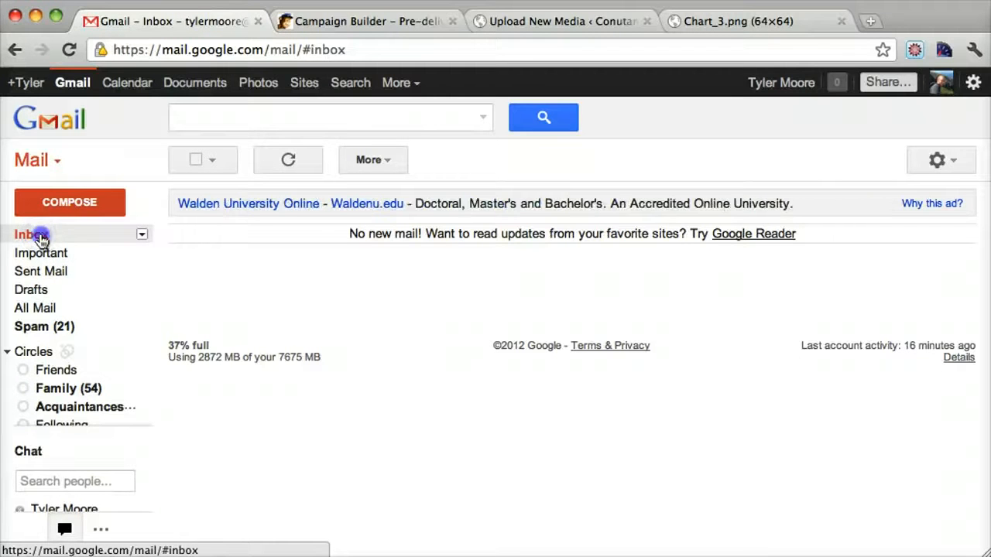
click(41, 241)
click(61, 326)
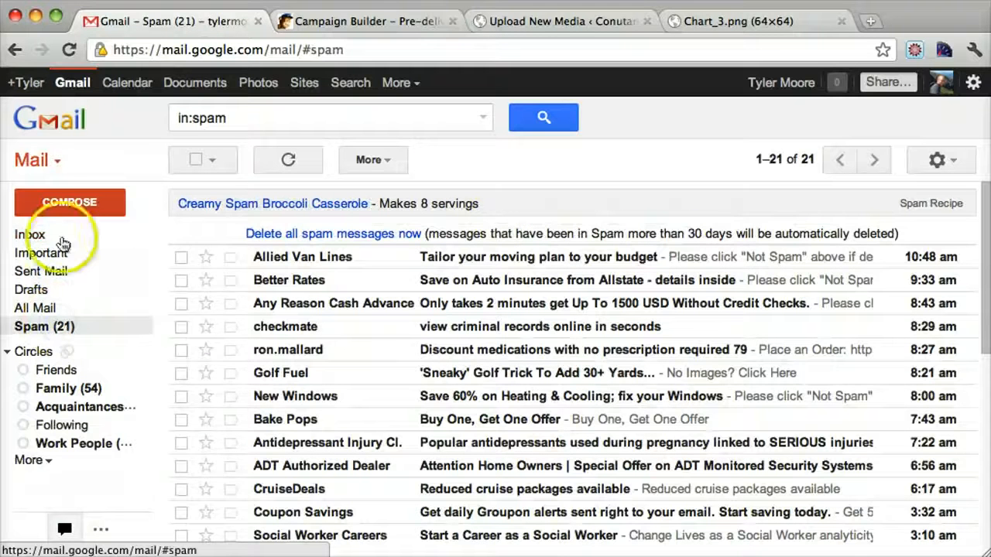
click(39, 237)
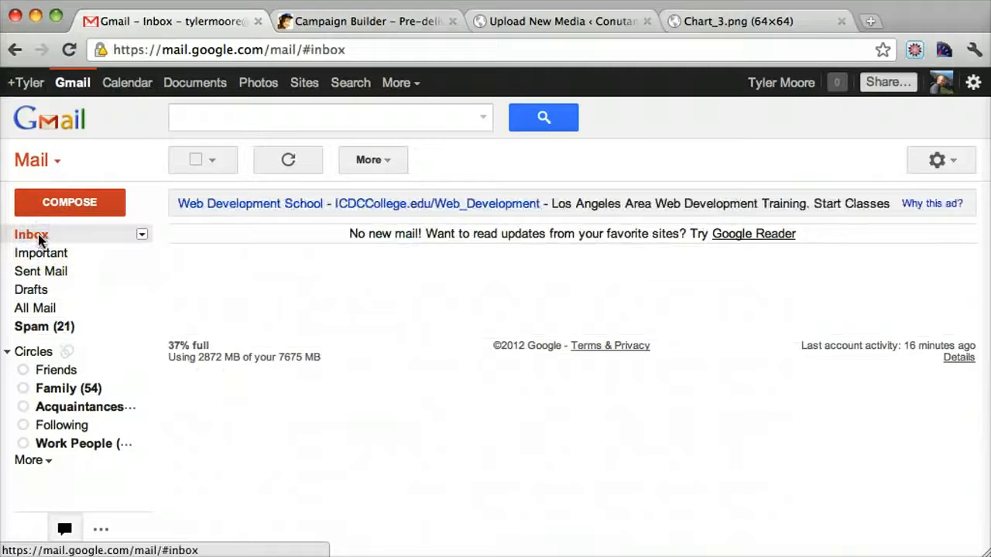
Step: Check the test e-mail's sending status in MailChimp, rechecking the Gmail inbox in between
click(358, 23)
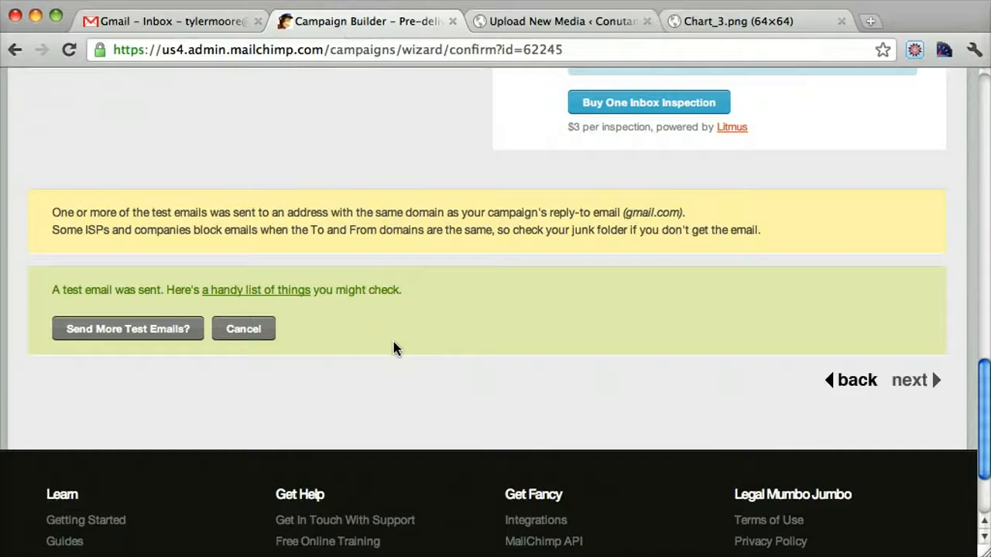
click(190, 23)
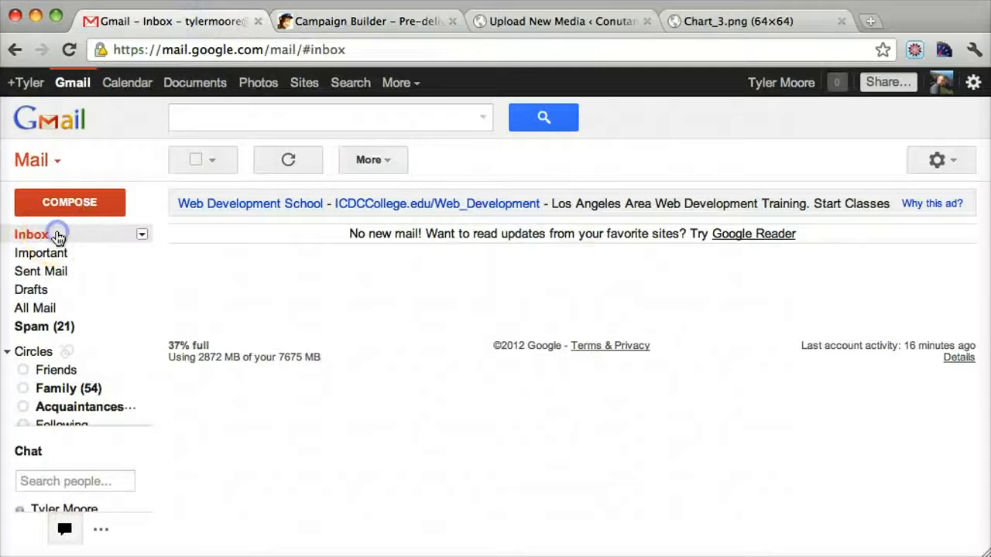
click(421, 23)
scroll(702, 334, up, 5)
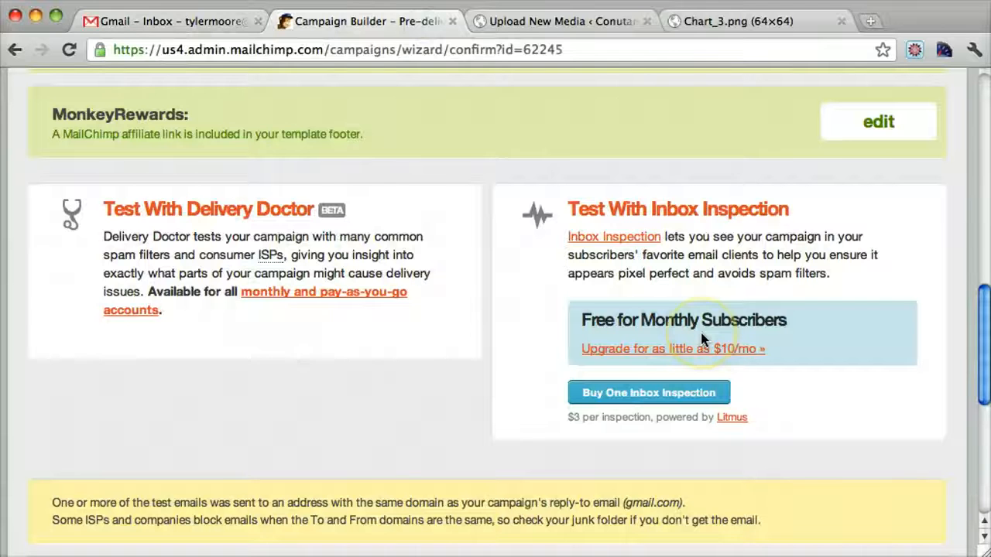
scroll(700, 333, up, 10)
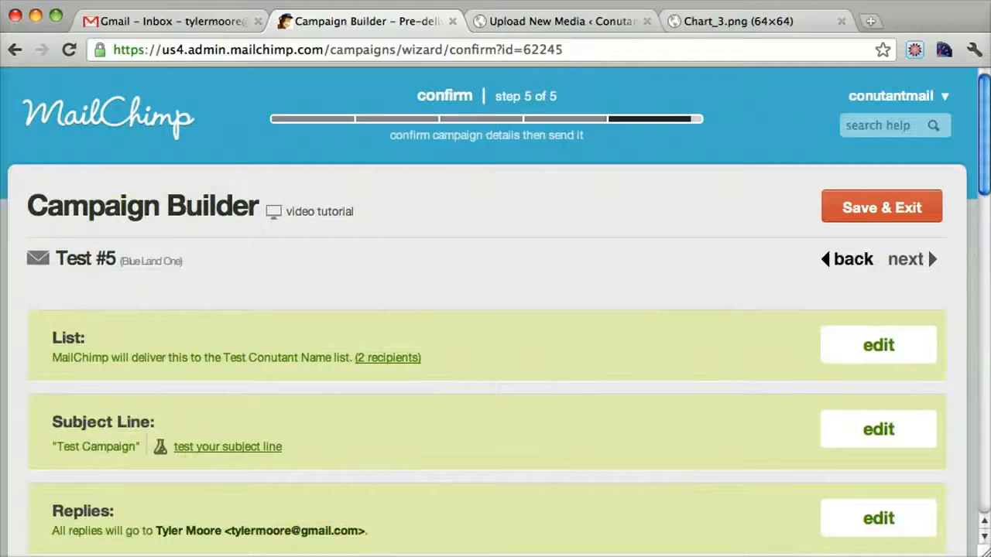
Step: Open the Test Campaign e-mail in Gmail with its images displayed and examine the newsletter from header to footer
click(197, 26)
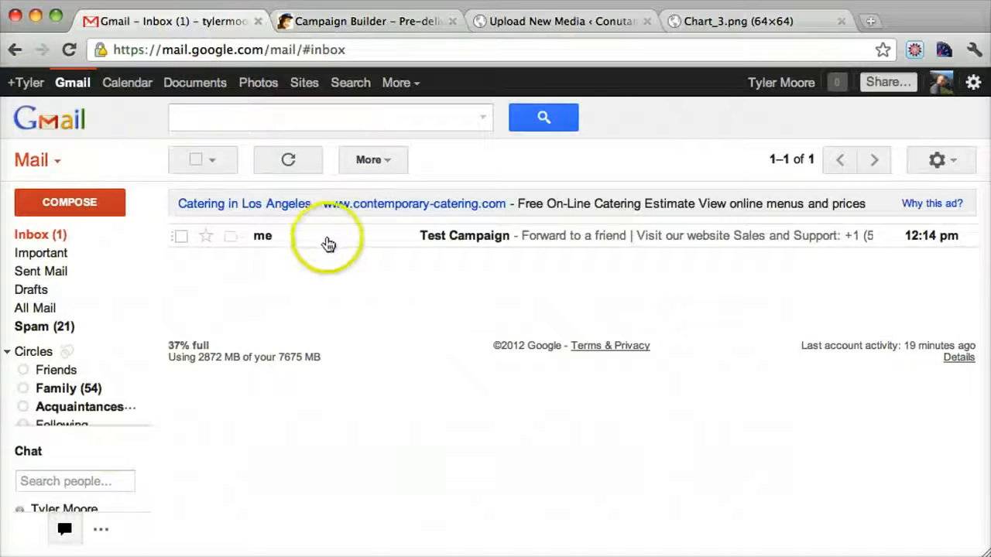
click(304, 245)
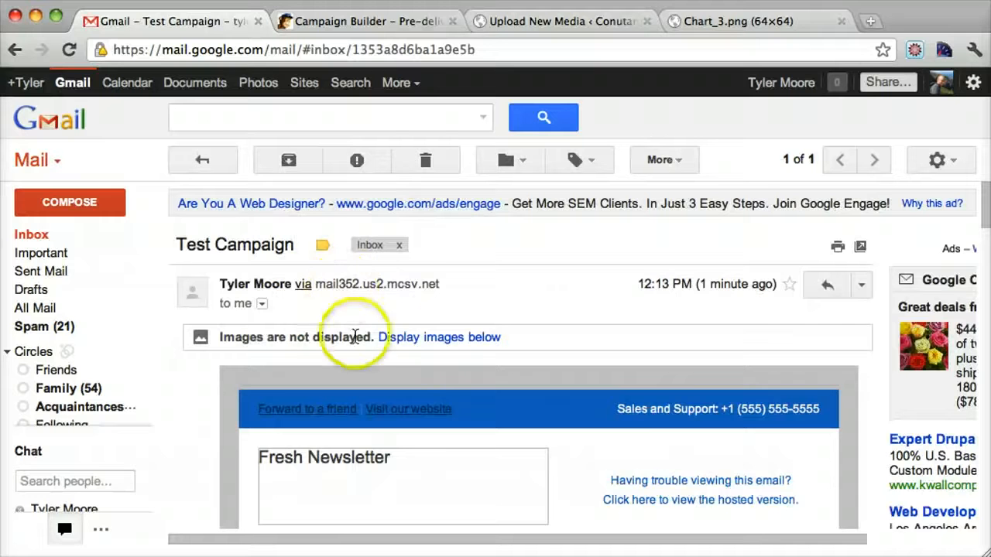
click(421, 337)
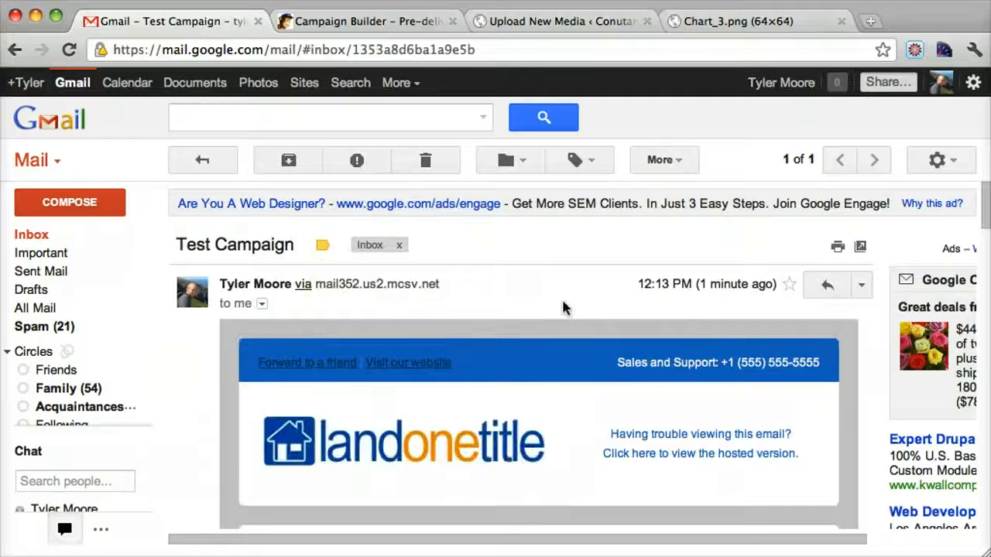
scroll(706, 279, down, 3)
scroll(704, 278, down, 10)
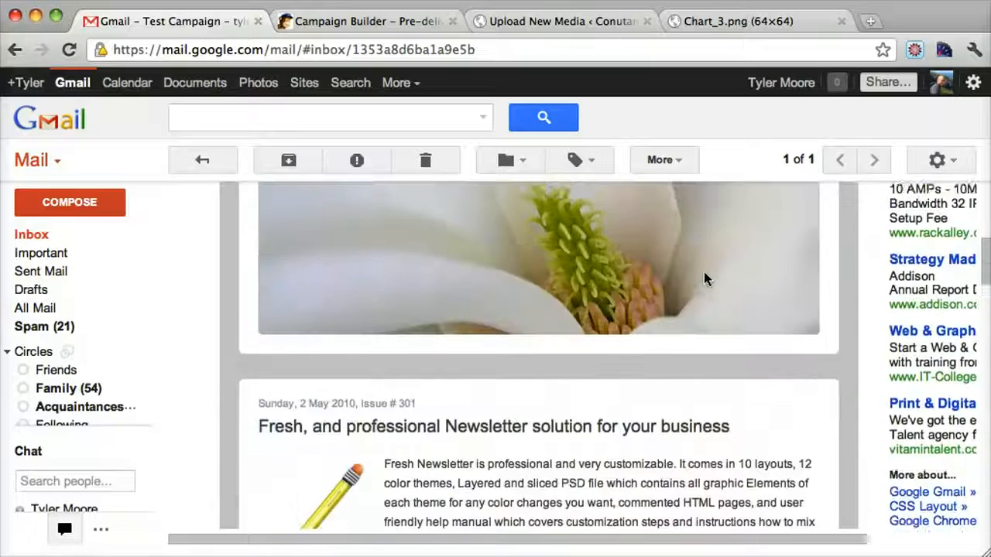
scroll(705, 278, down, 10)
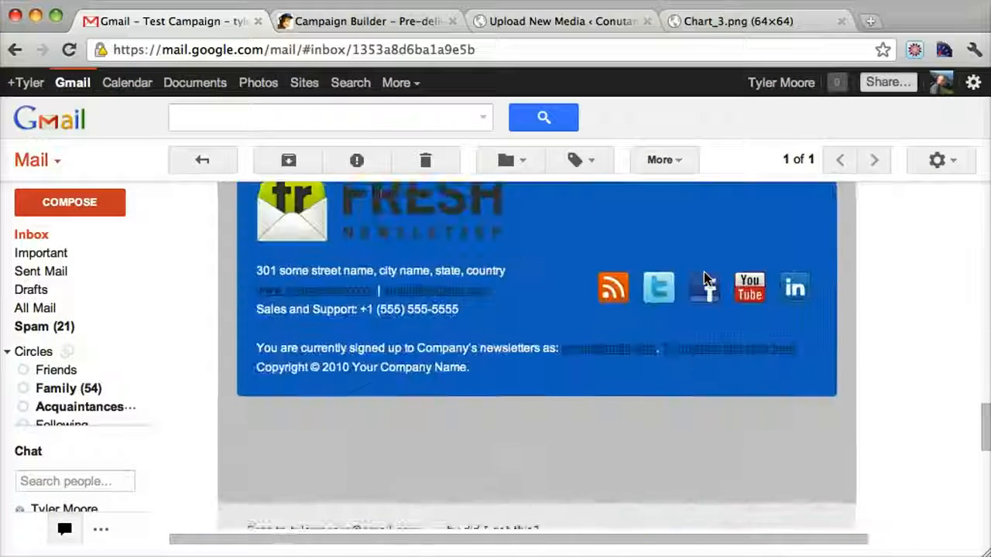
scroll(704, 278, up, 20)
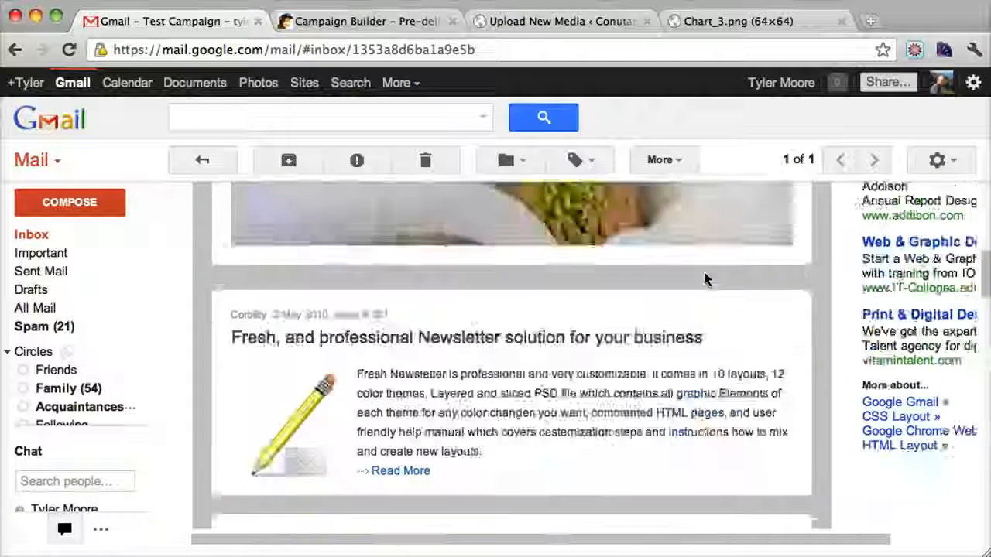
scroll(703, 277, left, 2)
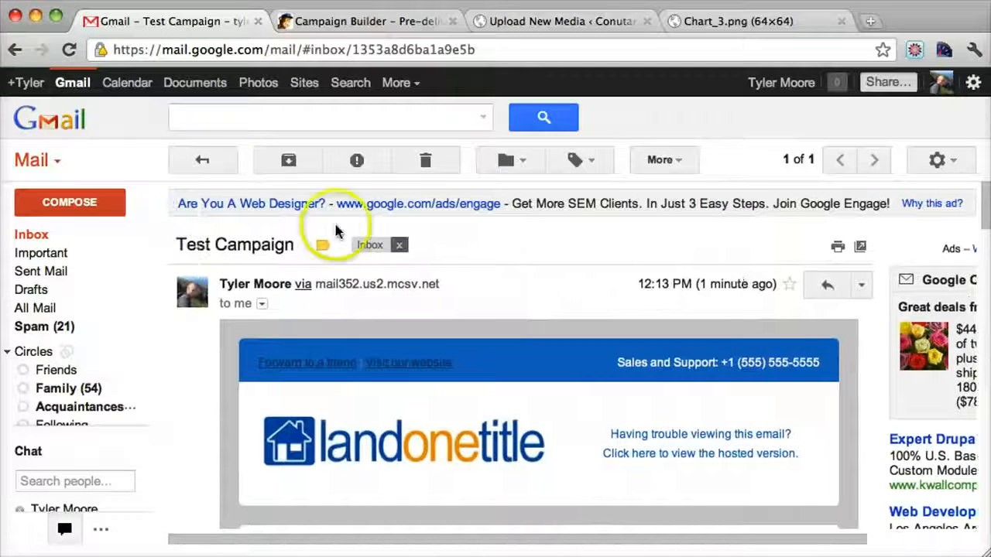
Step: Return to the MailChimp campaign confirmation page and dismiss the option to send more test e-mails
click(354, 22)
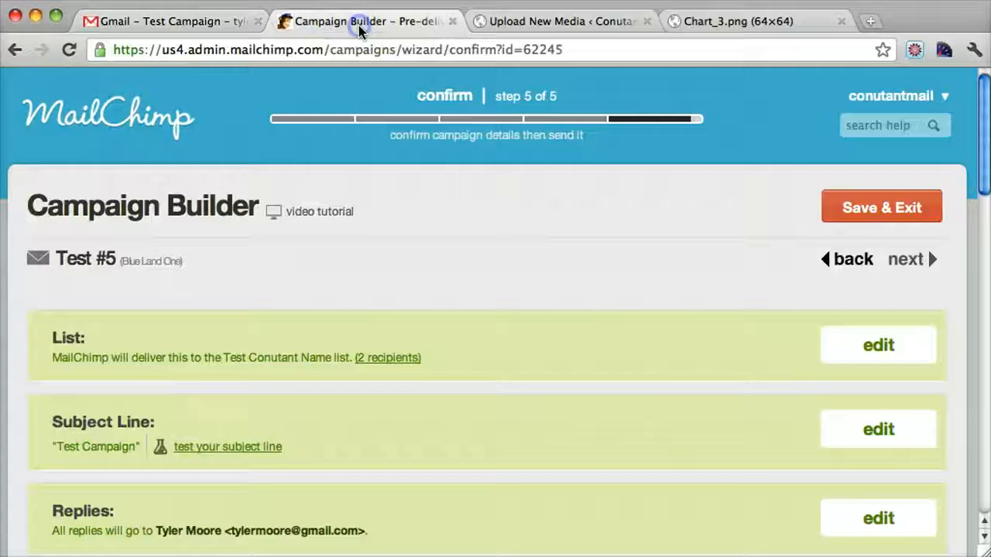
scroll(635, 355, down, 6)
scroll(635, 355, down, 8)
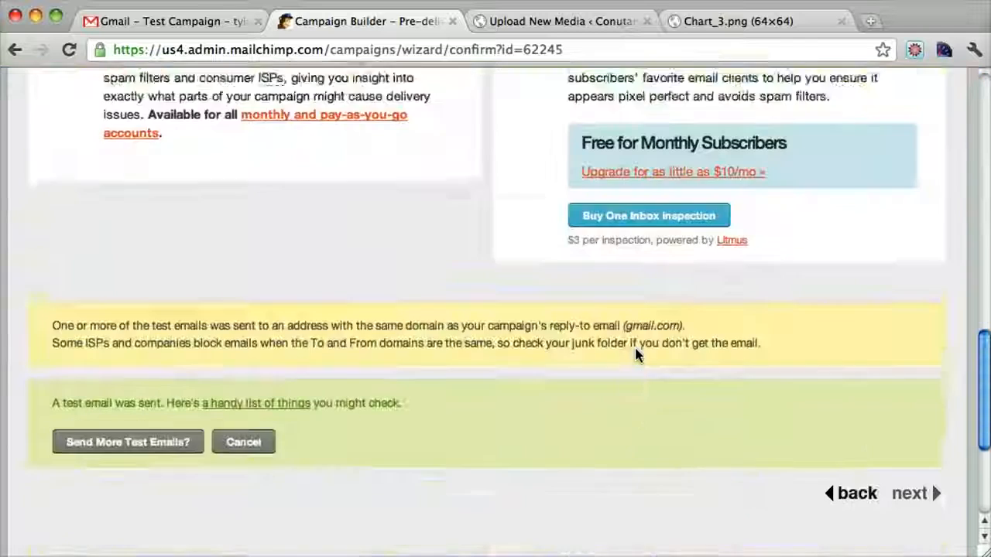
scroll(636, 355, up, 3)
scroll(636, 355, up, 7)
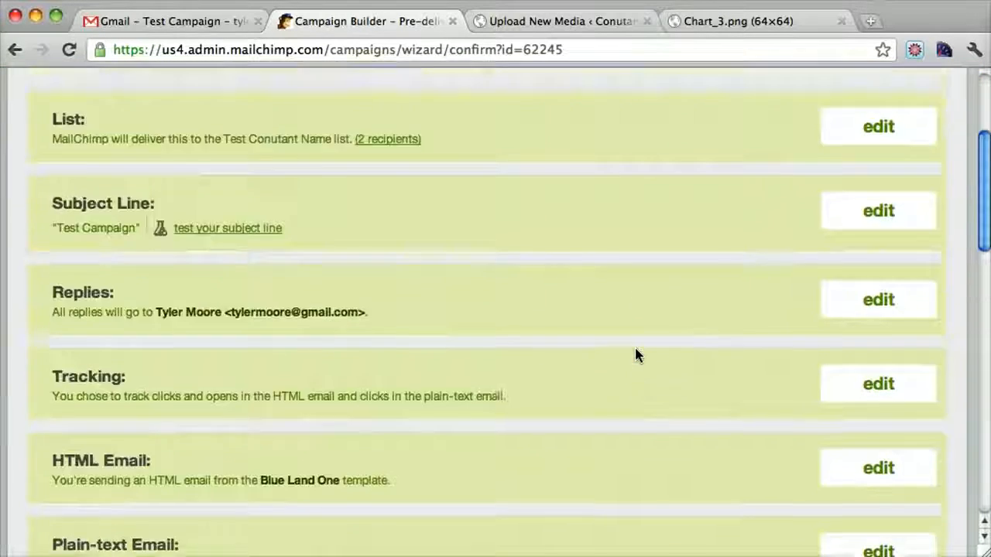
scroll(636, 355, down, 12)
scroll(635, 355, up, 15)
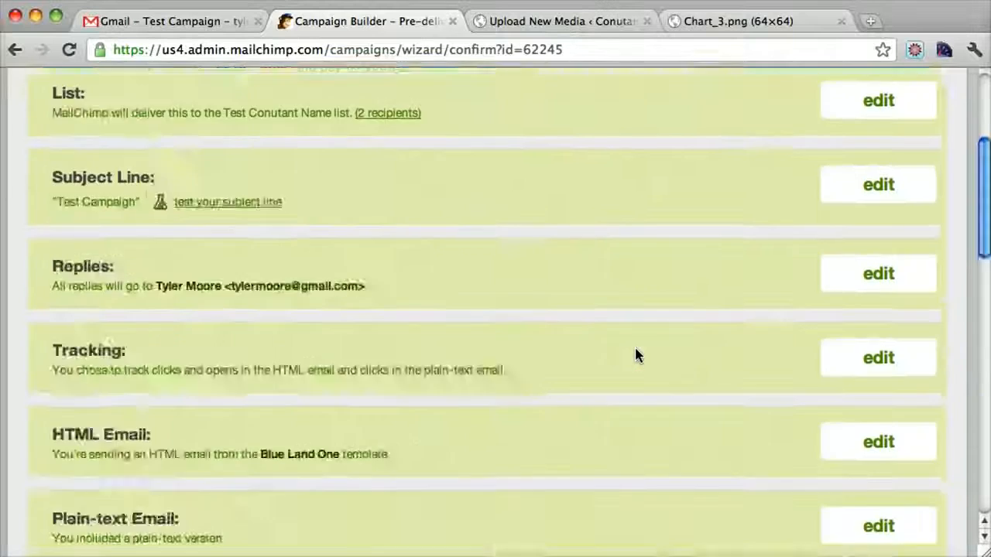
scroll(636, 355, down, 15)
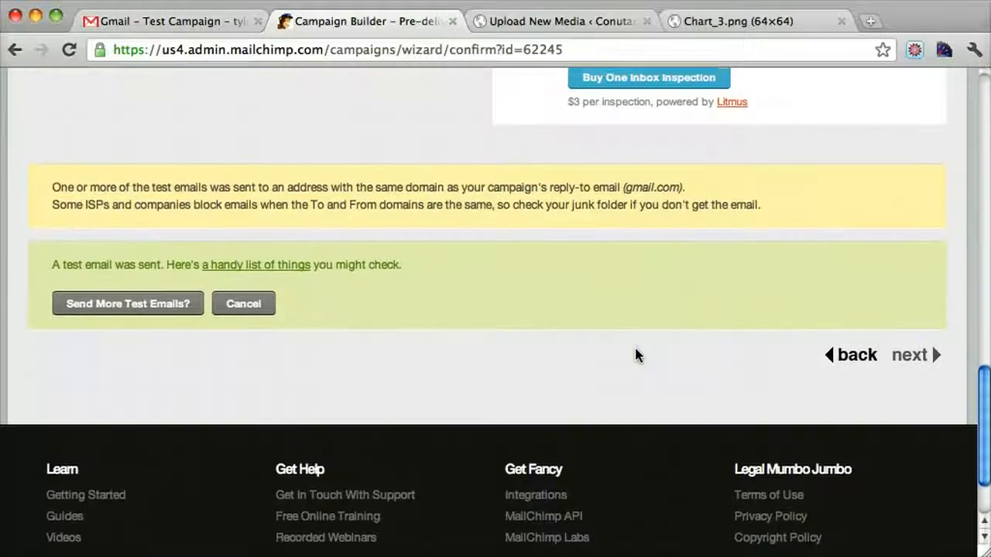
click(258, 305)
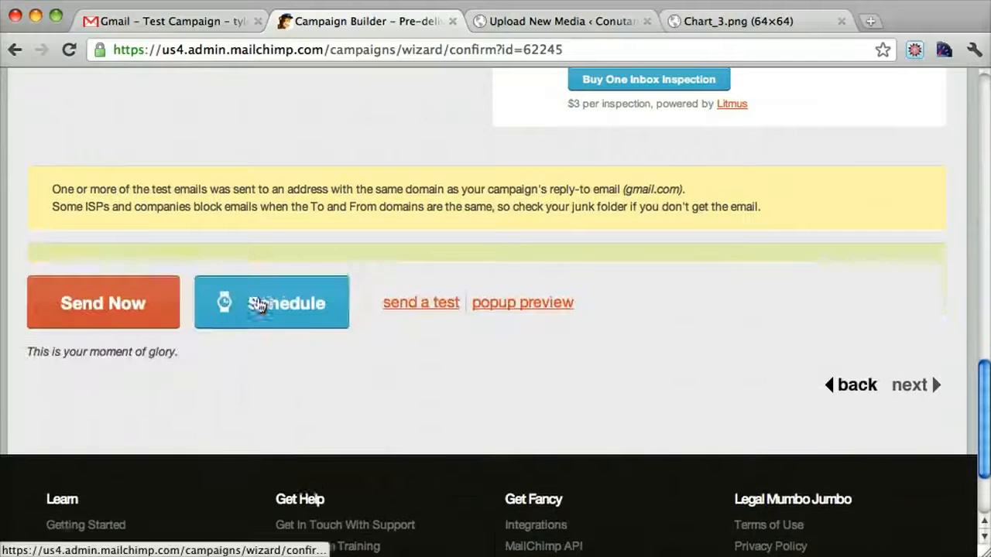